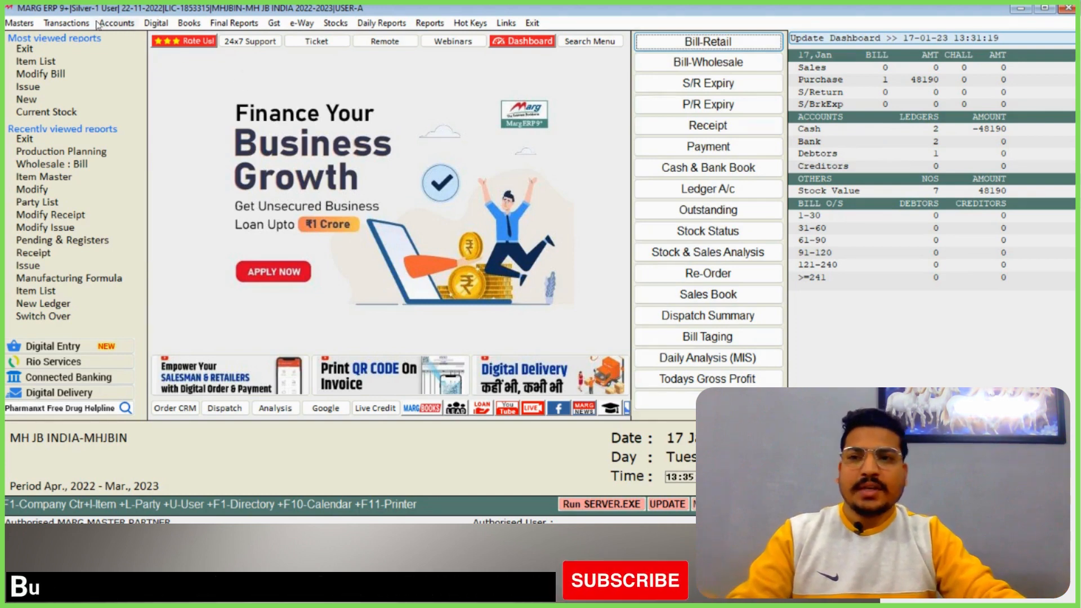
{"action": "left_click", "coordinate": [63, 24]}
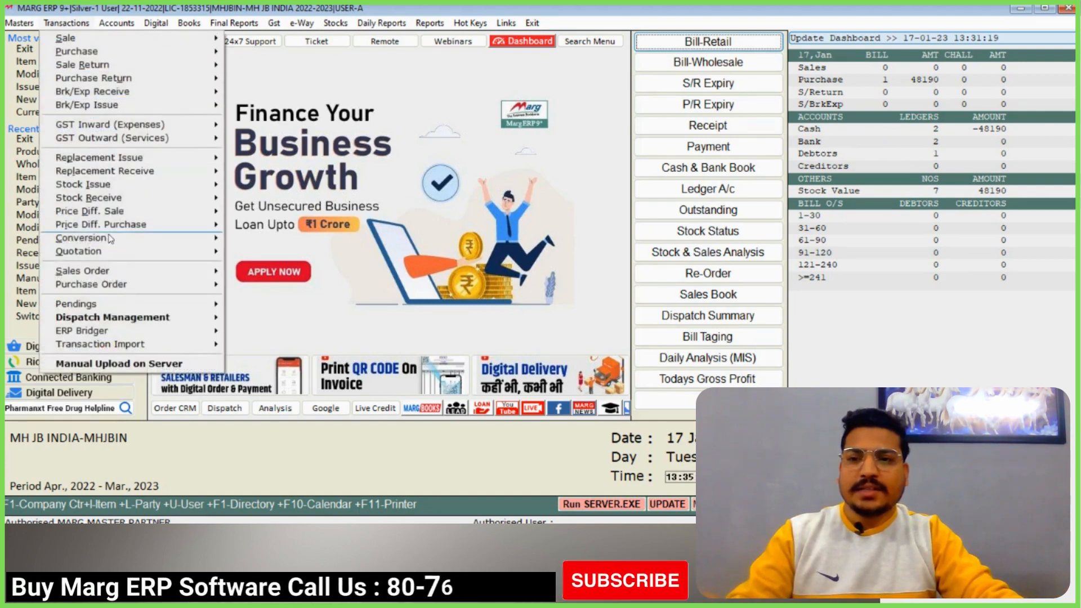
{"action": "mouse_move", "coordinate": [139, 241]}
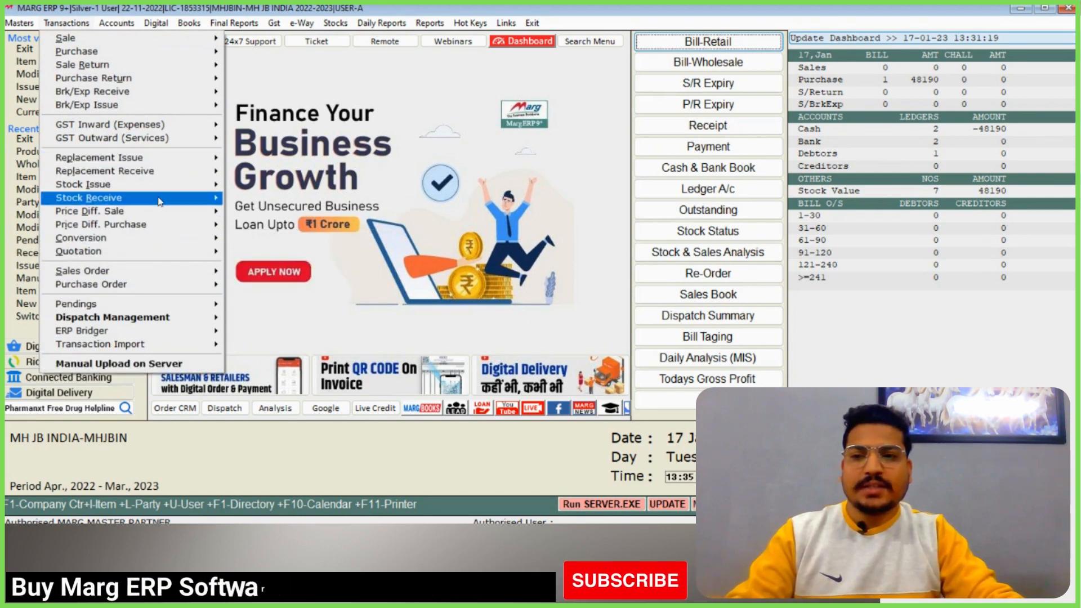
{"action": "mouse_move", "coordinate": [160, 204]}
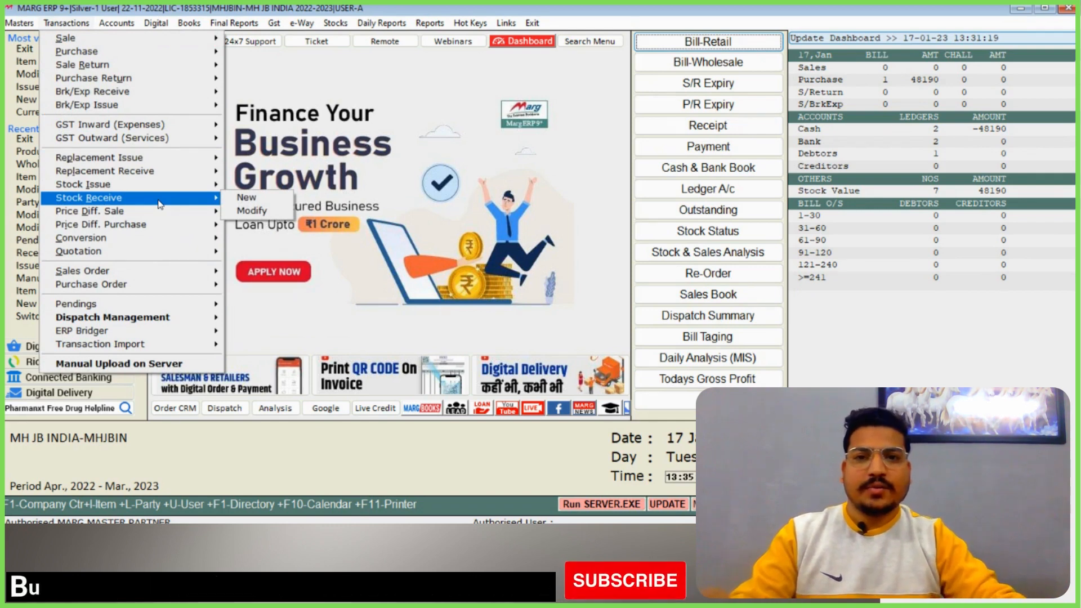
- Search all control room settings for BOM, matching the term anywhere
{"action": "mouse_move", "coordinate": [19, 22]}
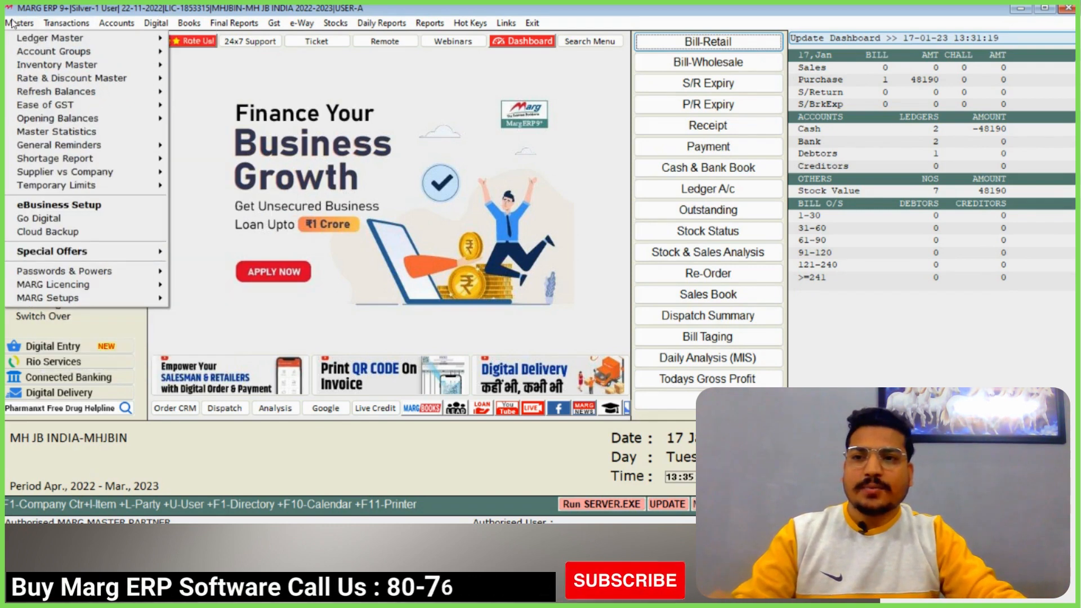
{"action": "mouse_move", "coordinate": [142, 303]}
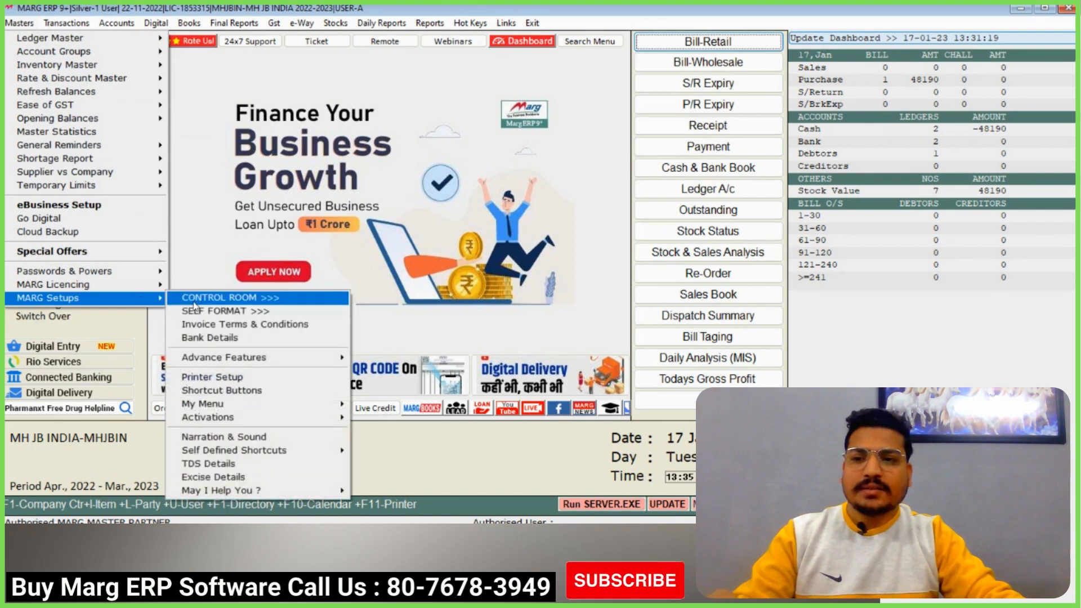
{"action": "left_click", "coordinate": [220, 298]}
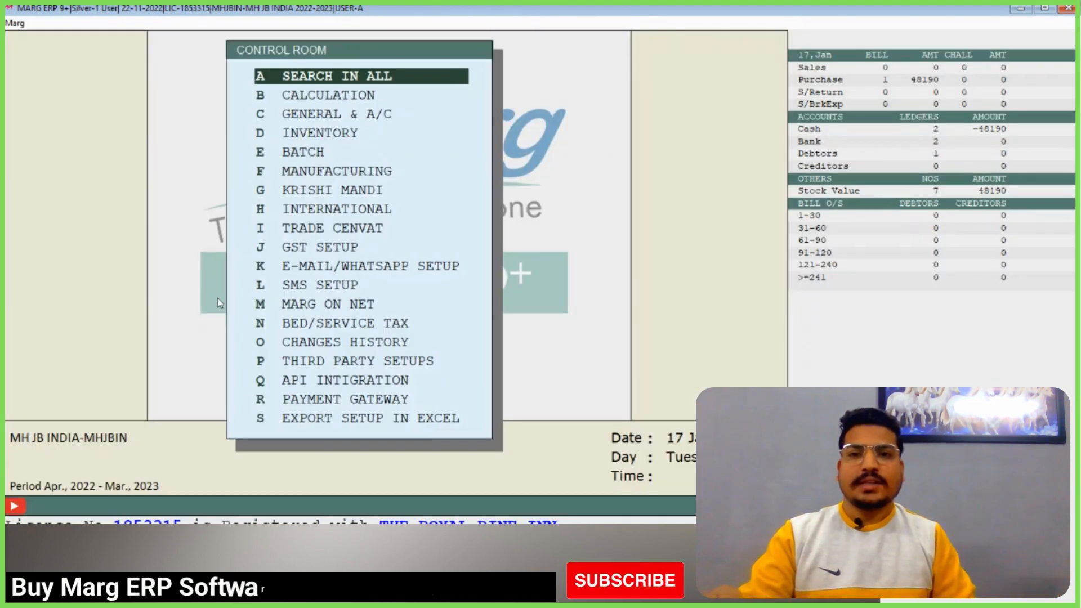
{"action": "key", "text": "Return"}
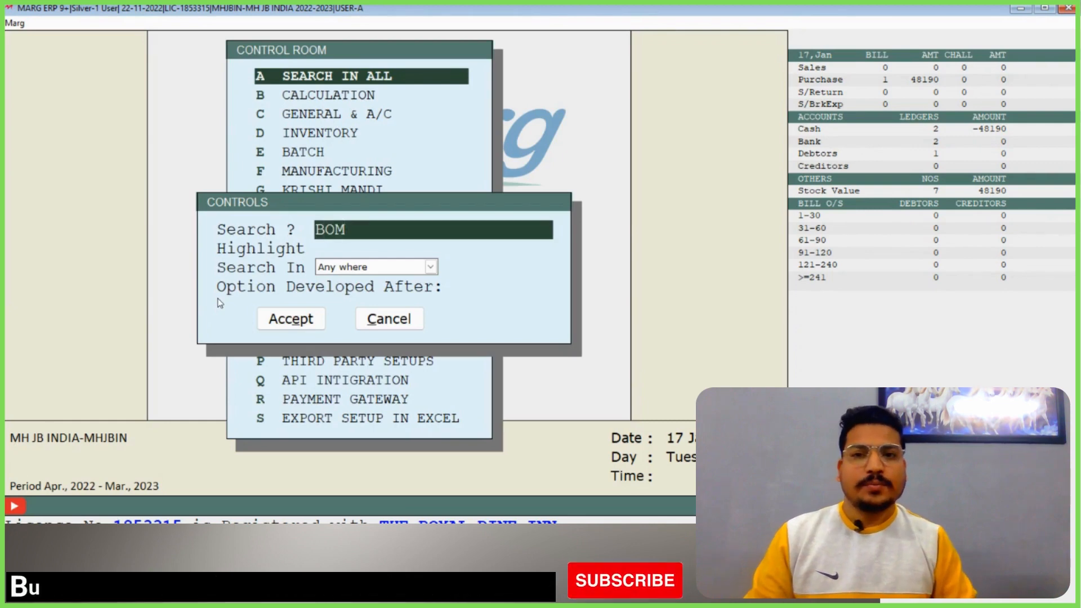
{"action": "key", "text": "Return"}
{"action": "key", "text": "Return"}
{"action": "key", "text": "Return"}
{"action": "key", "text": "Return"}
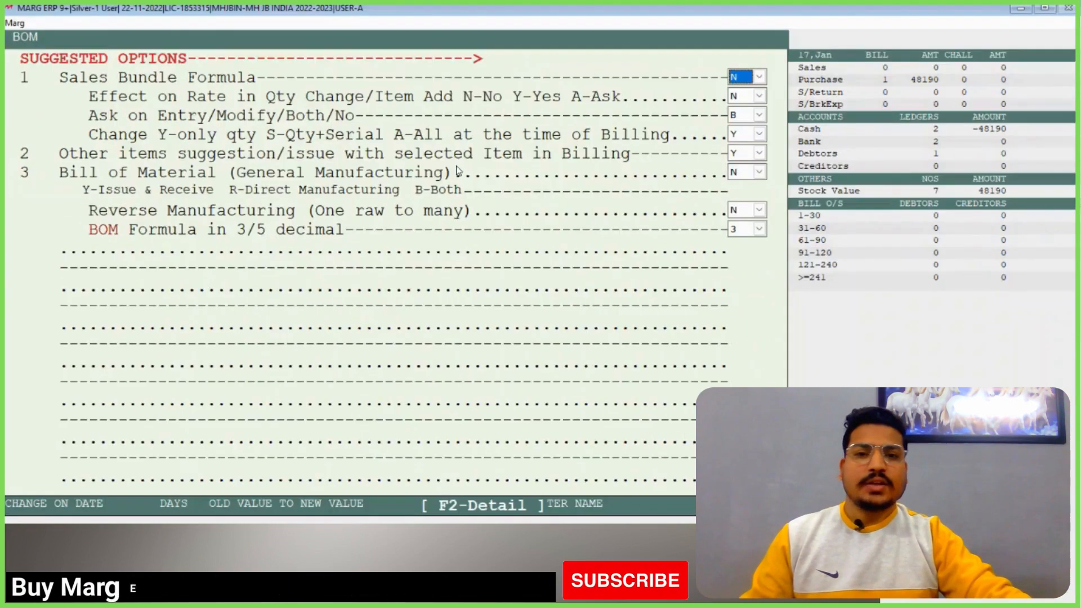
- Set Bill of Material (General Manufacturing) to Y for issue and receive, and save the changes
{"action": "left_click", "coordinate": [758, 172]}
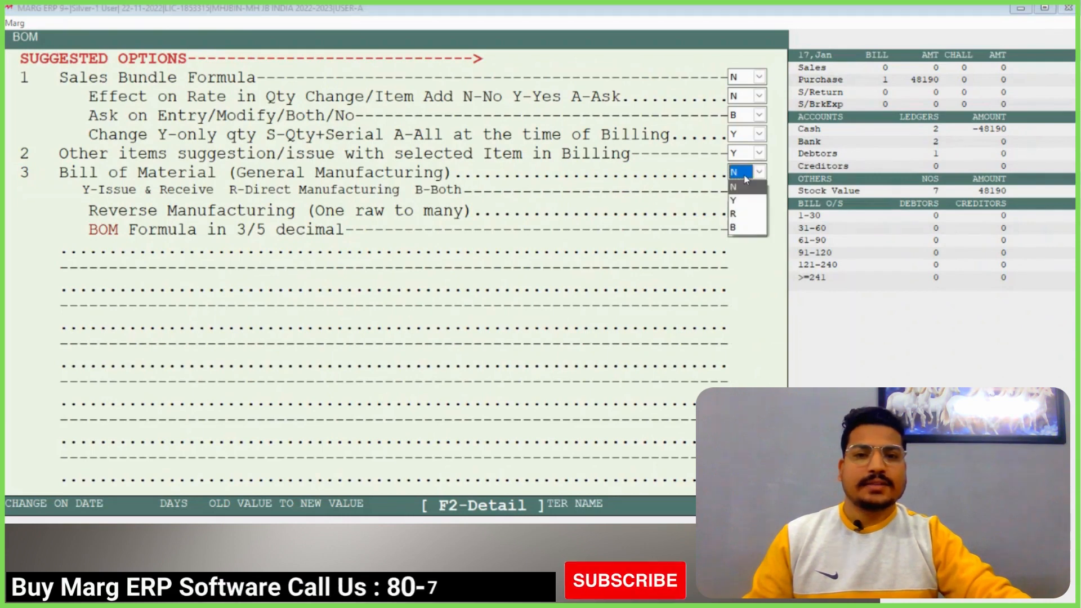
{"action": "left_click", "coordinate": [743, 204]}
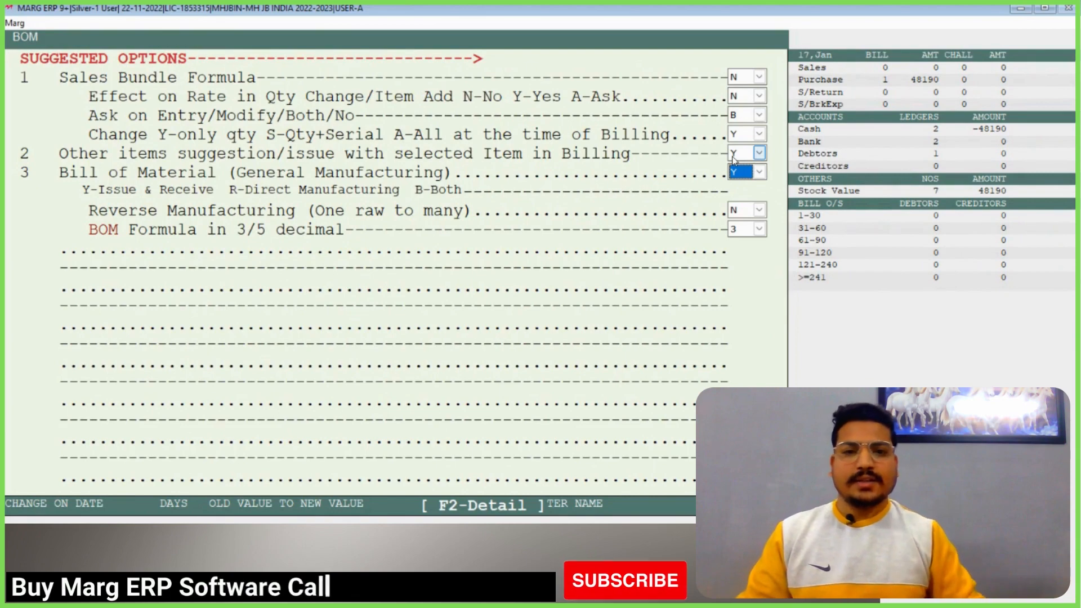
{"action": "key", "text": "Return"}
{"action": "key", "text": "Escape"}
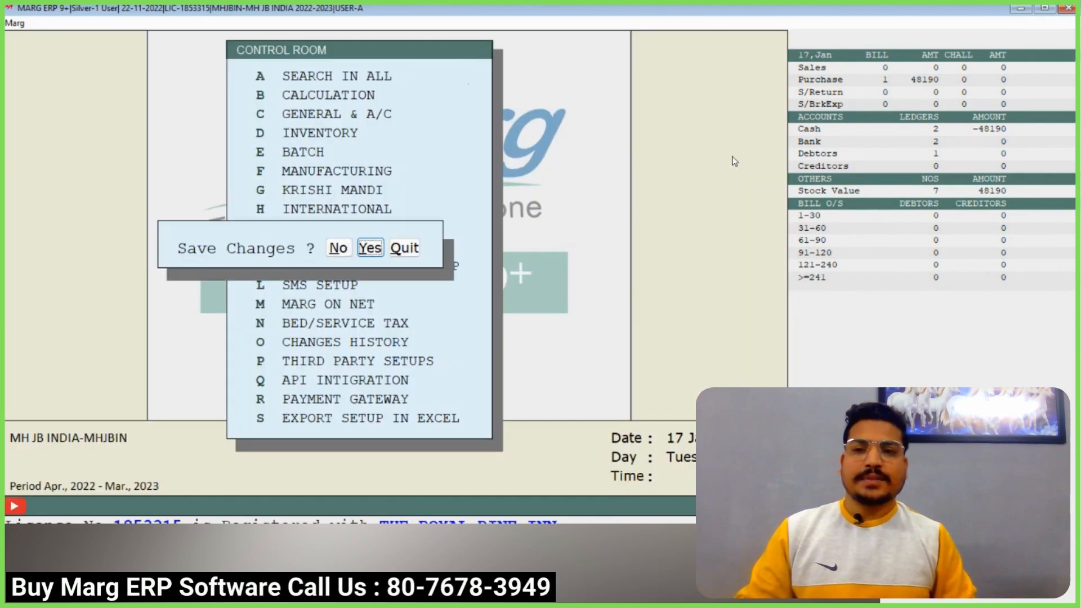
{"action": "key", "text": "Return"}
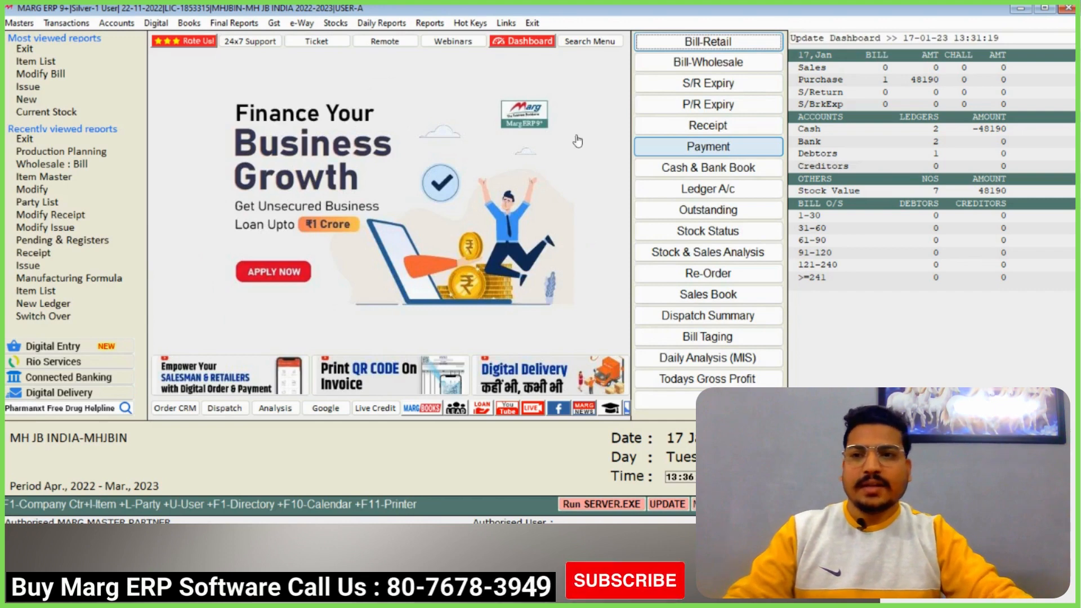
{"action": "left_click", "coordinate": [71, 23]}
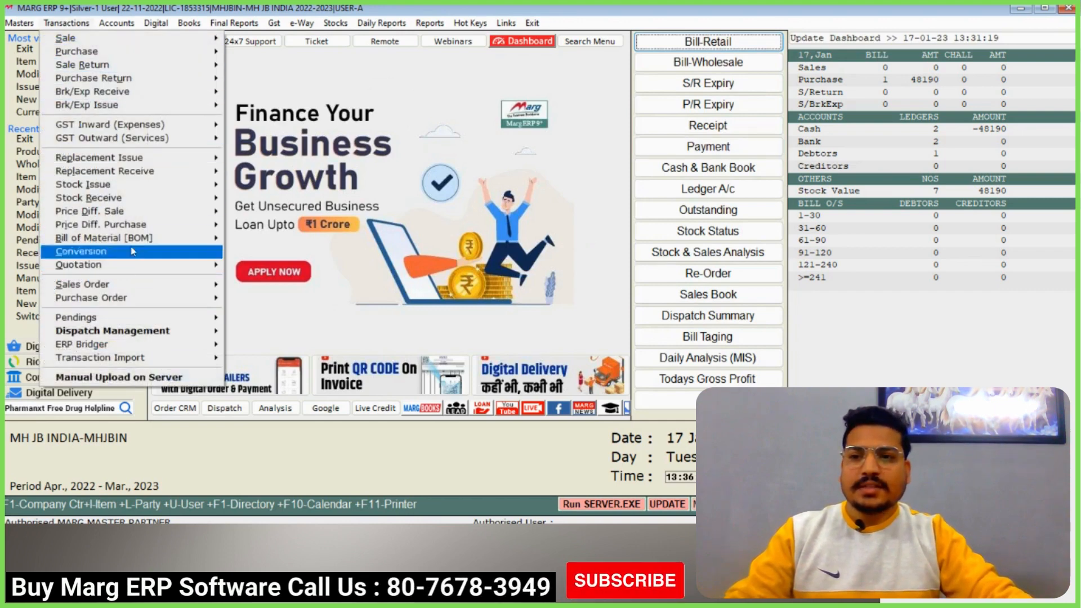
{"action": "mouse_move", "coordinate": [229, 246]}
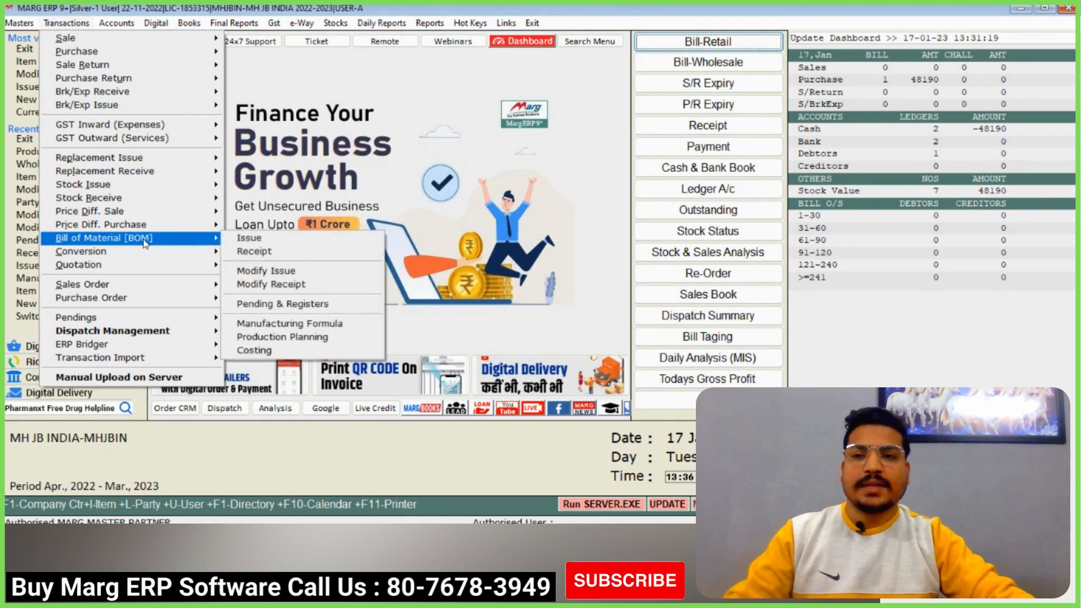
- Open the Item Master and look through the listed cold drink products and raw materials
{"action": "left_click", "coordinate": [19, 22]}
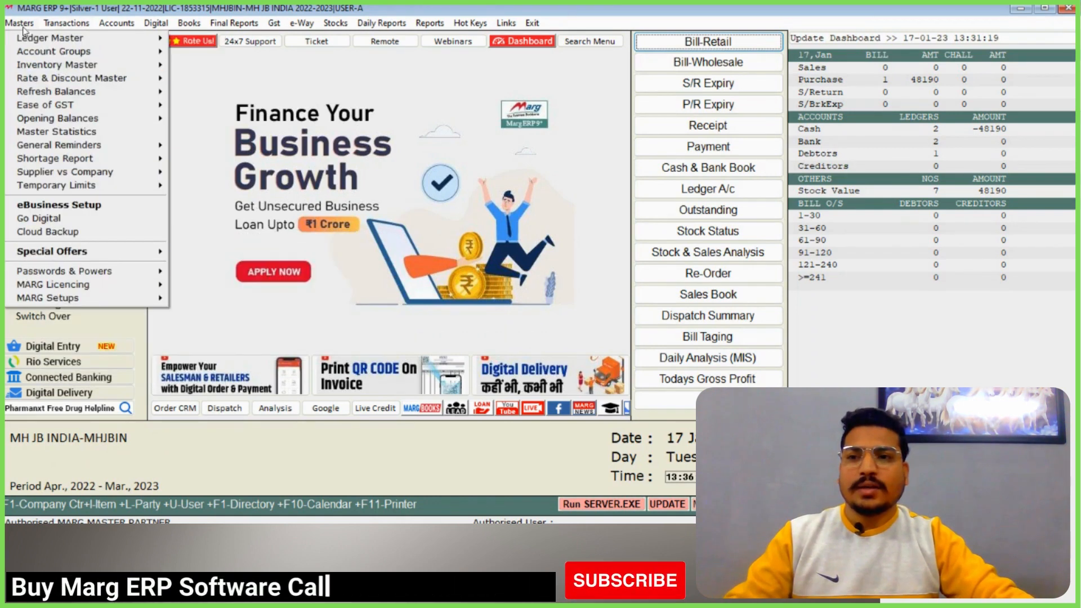
{"action": "mouse_move", "coordinate": [107, 69]}
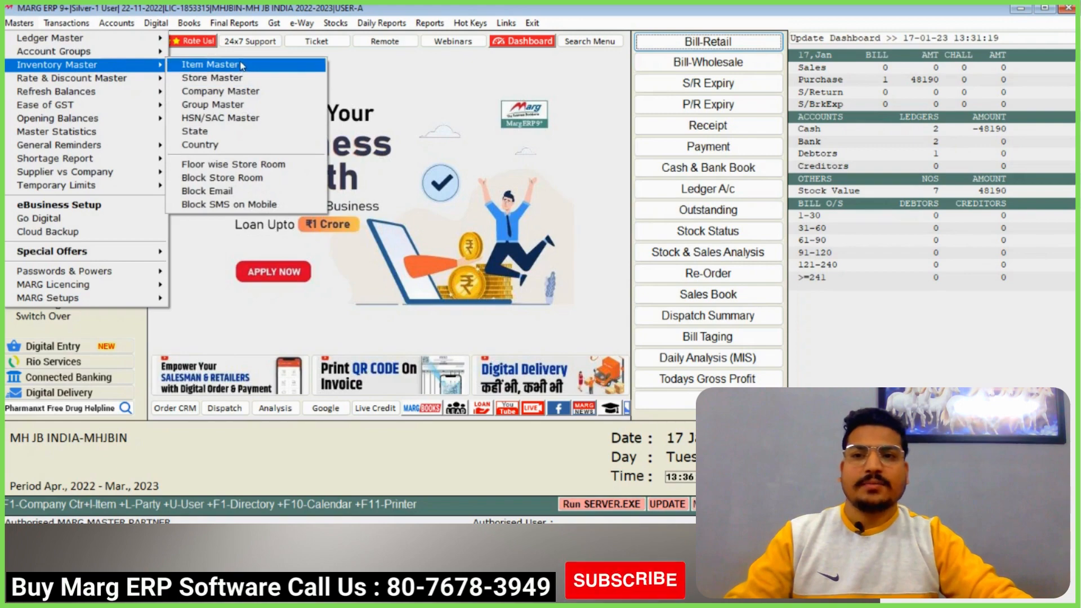
{"action": "left_click", "coordinate": [242, 66]}
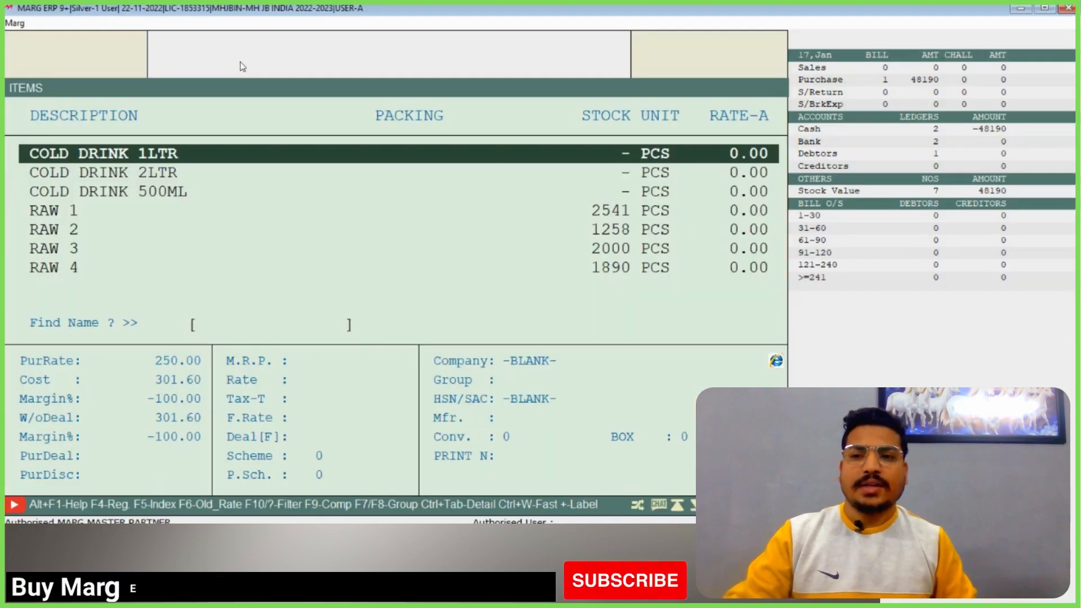
{"action": "key", "text": "End"}
{"action": "key", "text": "Up"}
{"action": "key", "text": "Up"}
{"action": "key", "text": "Up"}
{"action": "key", "text": "Up"}
{"action": "key", "text": "Up"}
{"action": "key", "text": "Up"}
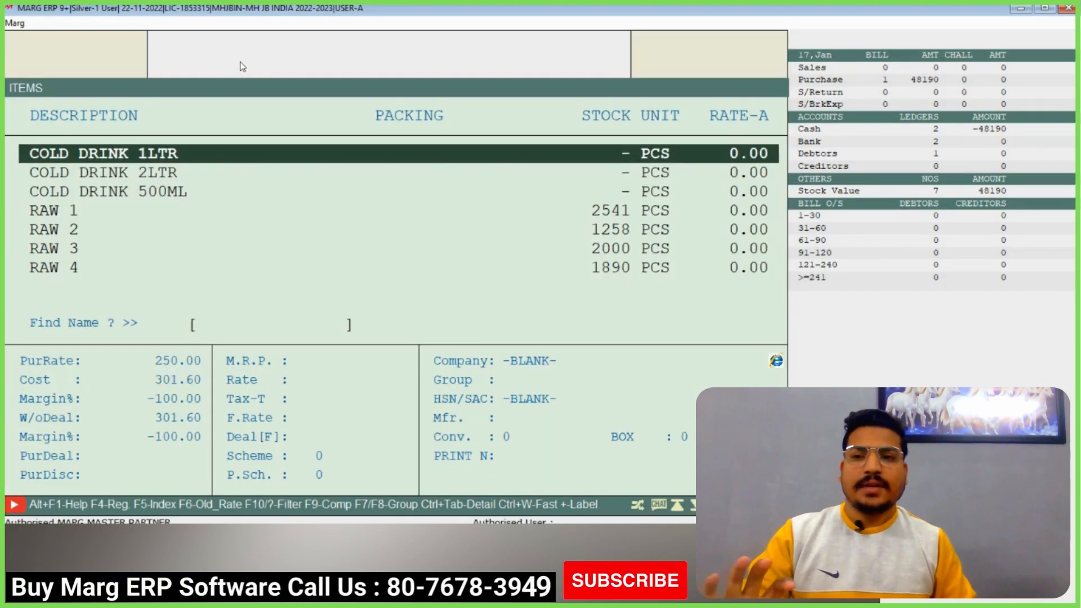
{"action": "key", "text": "Down"}
{"action": "key", "text": "Down"}
{"action": "key", "text": "Down"}
{"action": "key", "text": "Down"}
{"action": "key", "text": "Up"}
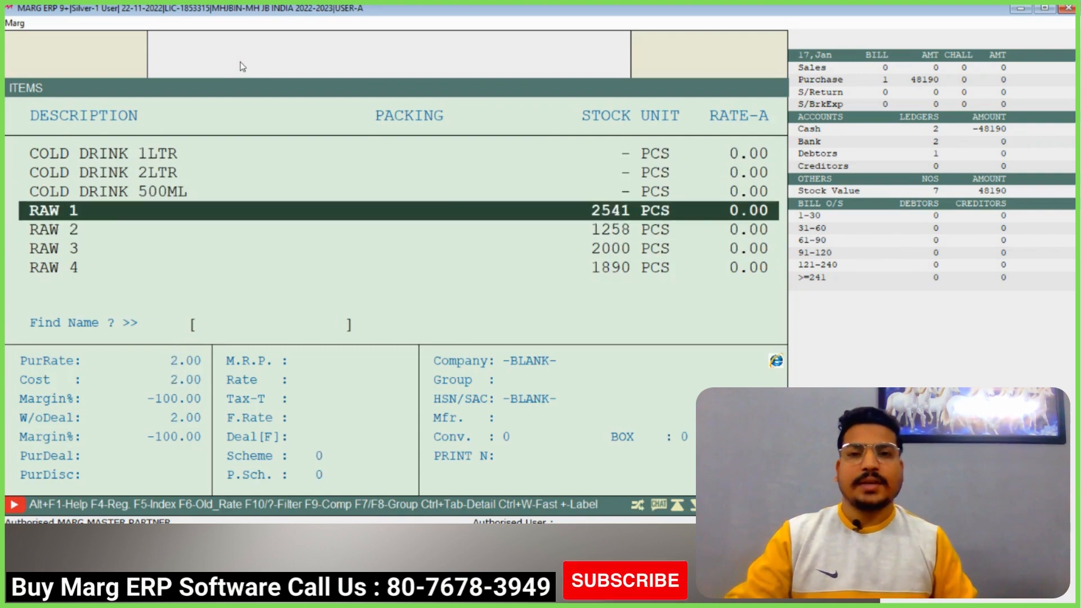
{"action": "key", "text": "Return"}
{"action": "key", "text": "Escape"}
{"action": "key", "text": "Right"}
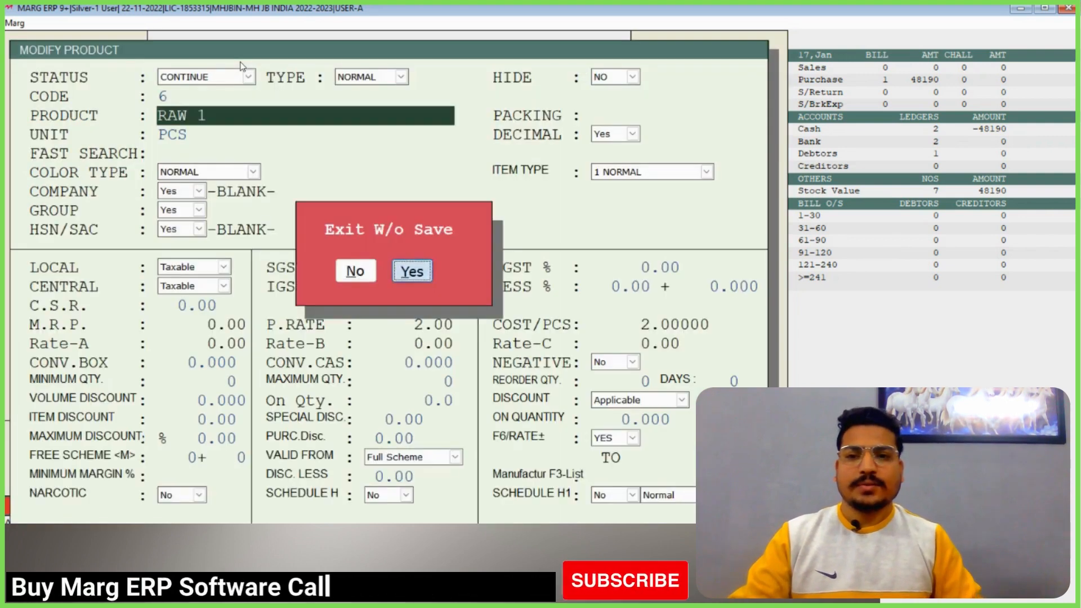
{"action": "key", "text": "Return"}
- View the current store's stock ledger for RAW 1 and examine its purchase bill, returning to the item list
{"action": "key", "text": "F4"}
{"action": "key", "text": "Return"}
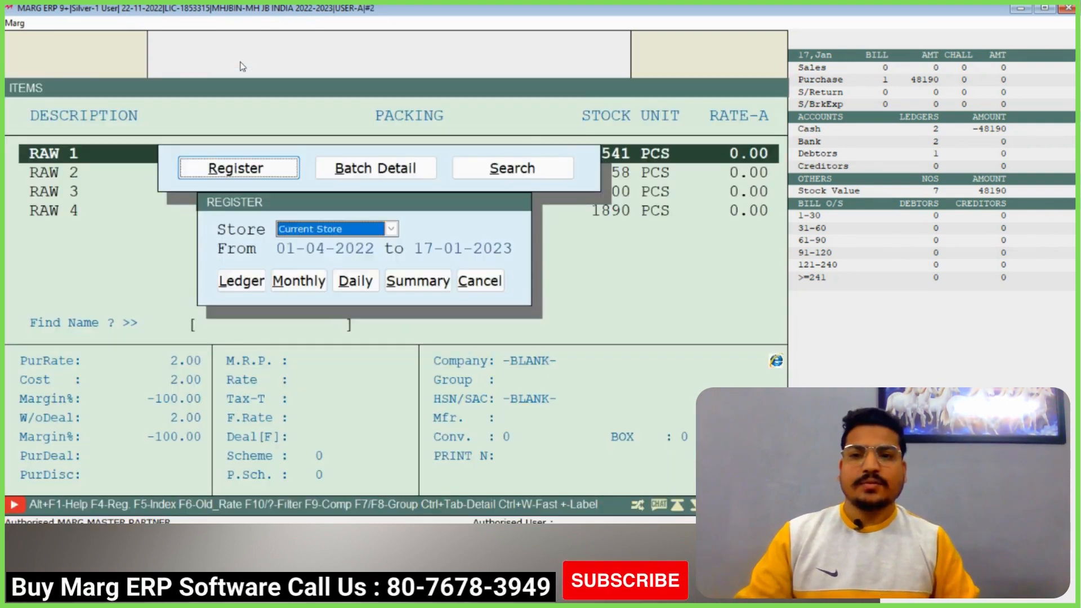
{"action": "key", "text": "Return"}
{"action": "key", "text": "Return"}
{"action": "key", "text": "Return"}
{"action": "key", "text": "Return"}
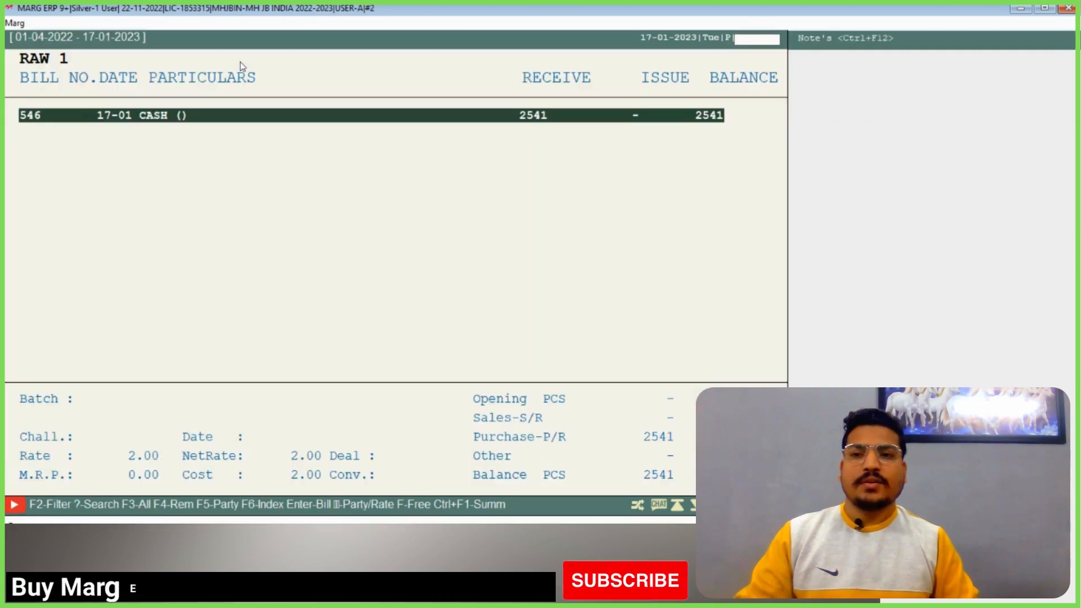
{"action": "key", "text": "Return"}
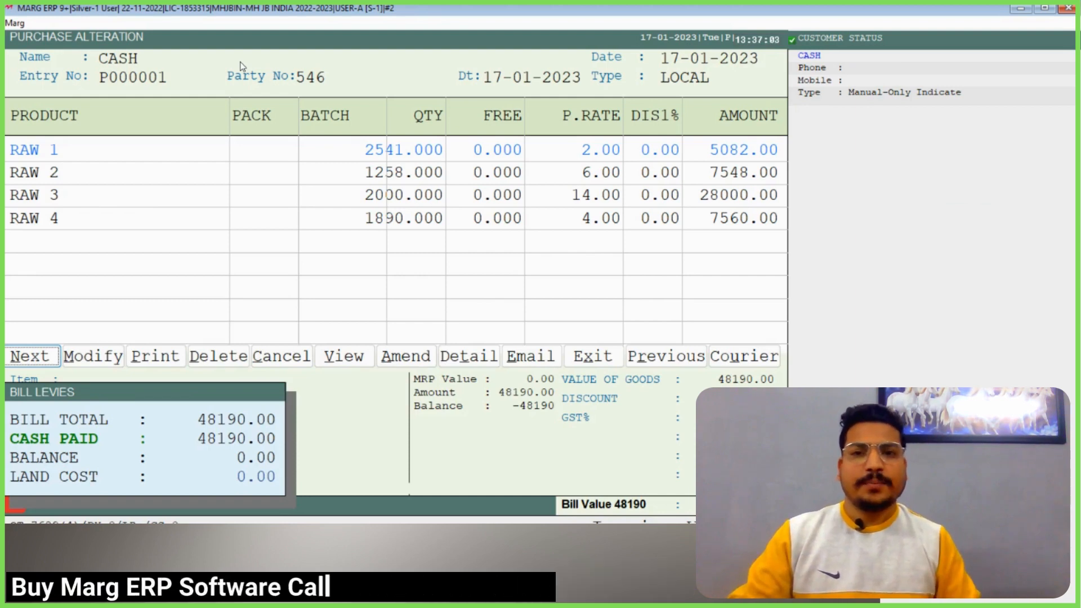
{"action": "key", "text": "Escape"}
{"action": "key", "text": "Escape"}
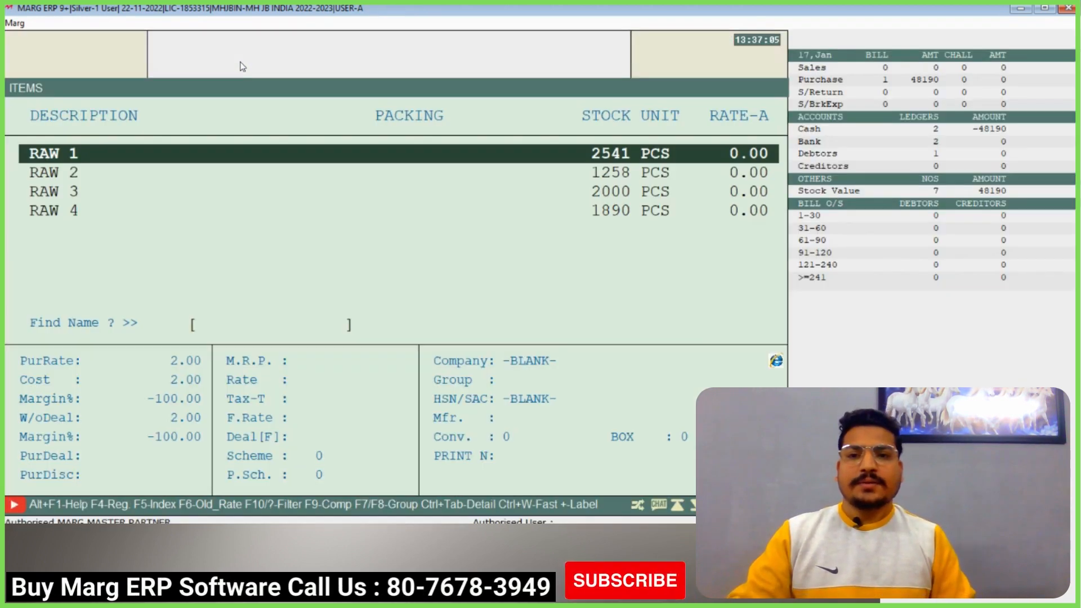
- Compare the stock and purchase rates of RAW 1 to RAW 4 and the cold drink items, and close the list
{"action": "key", "text": "Down"}
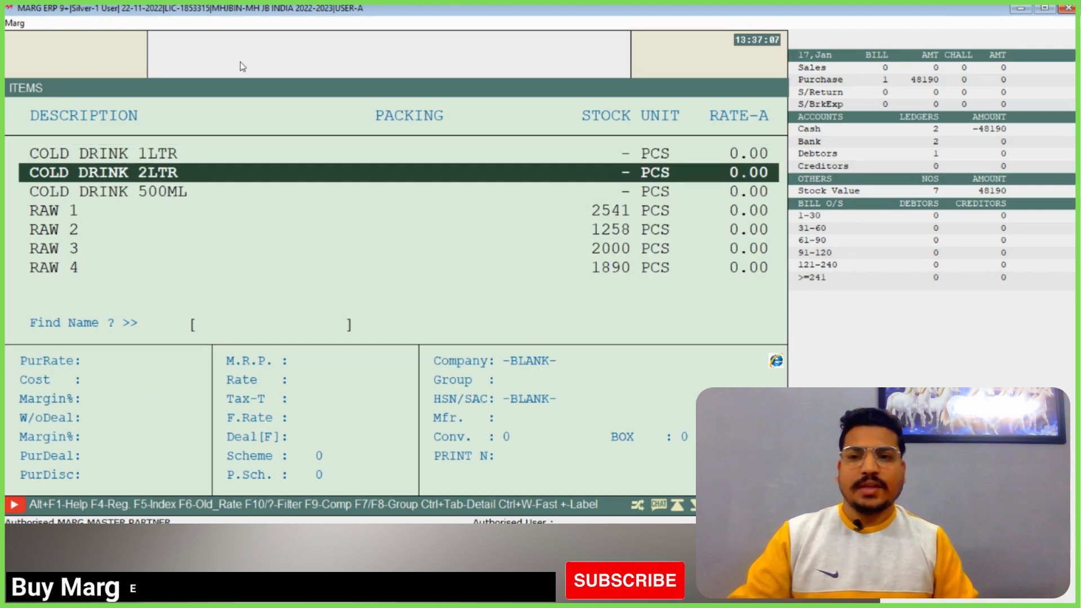
{"action": "key", "text": "Up"}
{"action": "key", "text": "Down"}
{"action": "key", "text": "Down"}
{"action": "key", "text": "Down"}
{"action": "key", "text": "Down"}
{"action": "key", "text": "Down"}
{"action": "key", "text": "Down"}
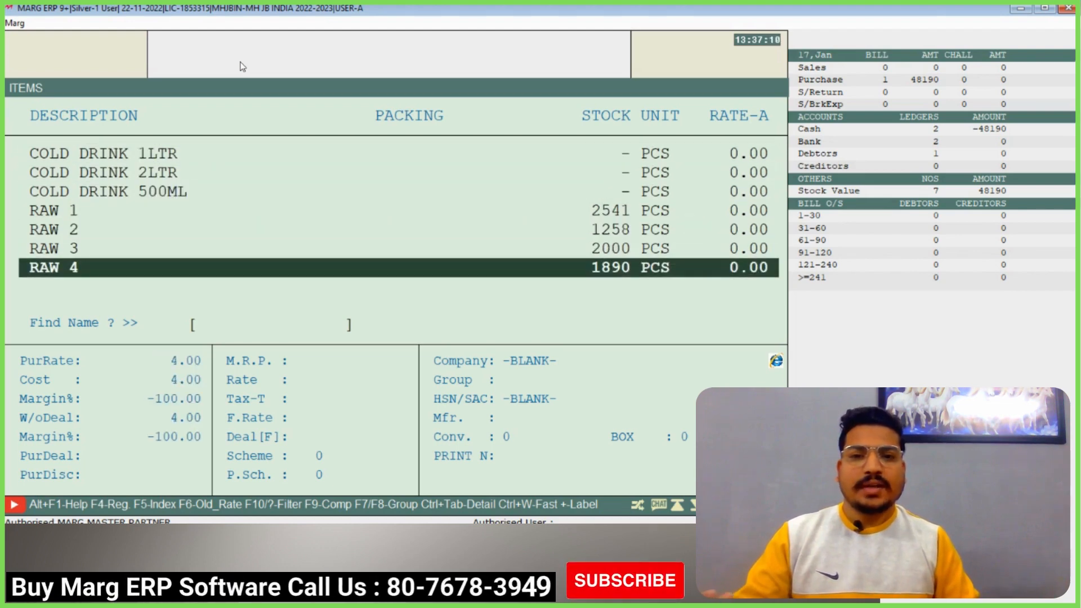
{"action": "key", "text": "Up"}
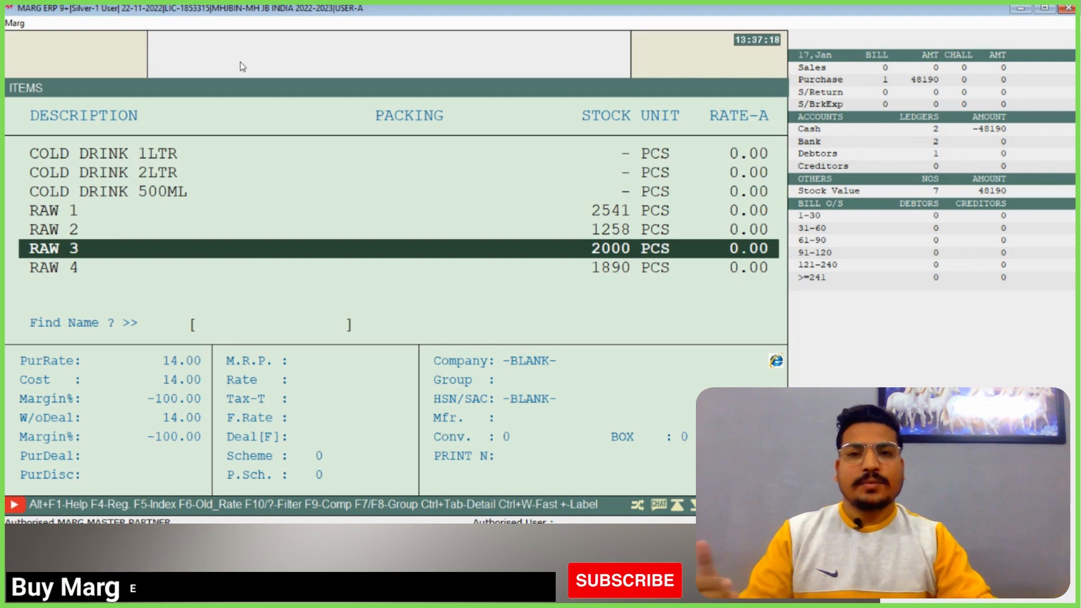
{"action": "key", "text": "Up"}
{"action": "key", "text": "Up"}
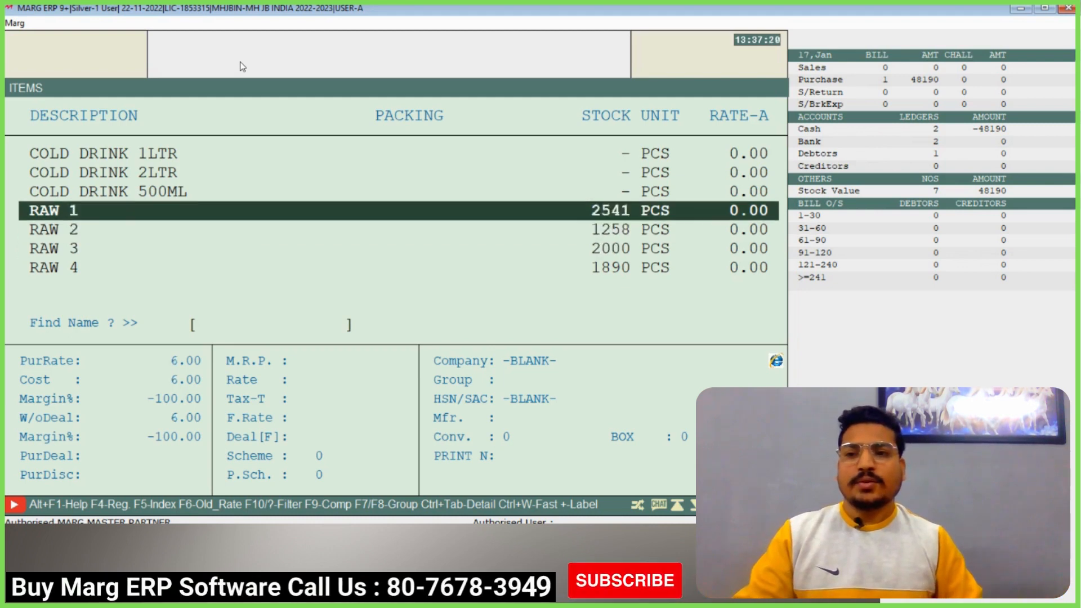
{"action": "key", "text": "Up"}
{"action": "key", "text": "Up"}
{"action": "key", "text": "Up"}
{"action": "key", "text": "Down"}
{"action": "key", "text": "Down"}
{"action": "key", "text": "Down"}
{"action": "key", "text": "Down"}
{"action": "key", "text": "Down"}
{"action": "key", "text": "Down"}
{"action": "key", "text": "Up"}
{"action": "key", "text": "Up"}
{"action": "key", "text": "Up"}
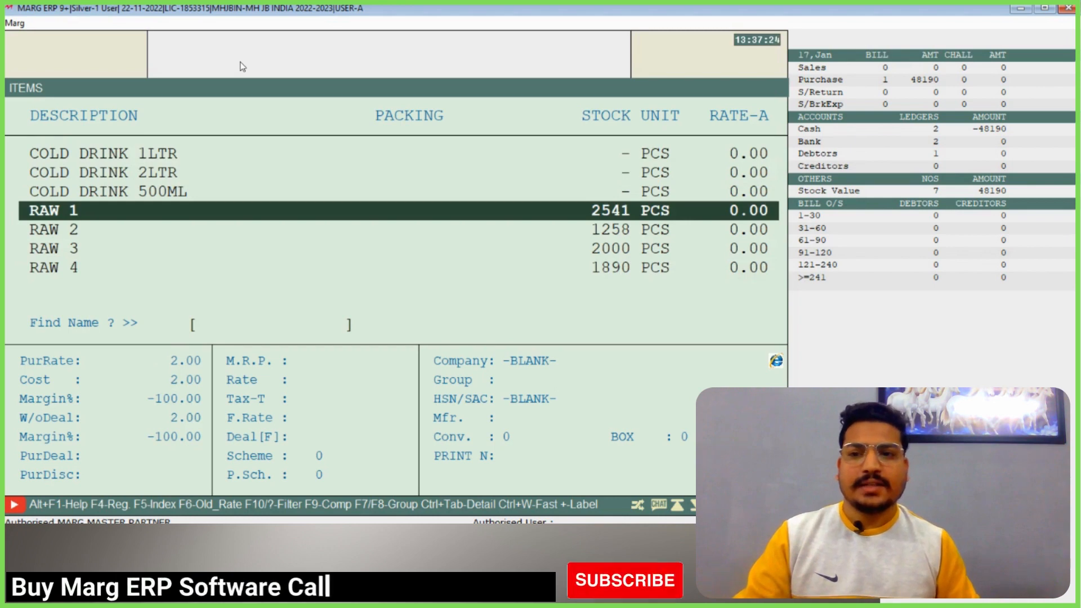
{"action": "key", "text": "Down"}
{"action": "key", "text": "Down"}
{"action": "key", "text": "Down"}
{"action": "key", "text": "Up"}
{"action": "key", "text": "Up"}
{"action": "key", "text": "Up"}
{"action": "key", "text": "Up"}
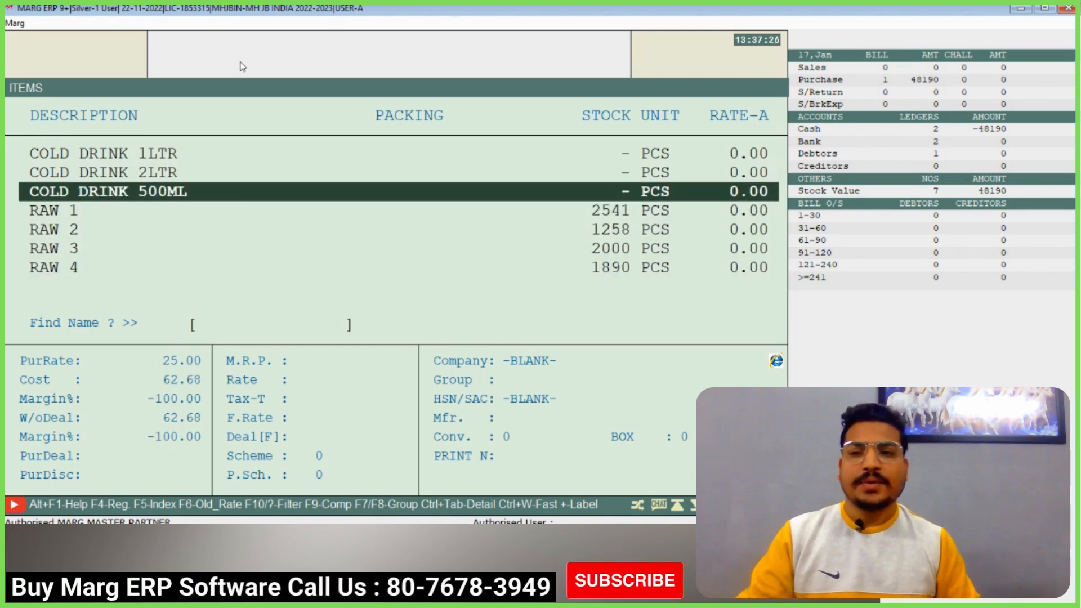
{"action": "key", "text": "Down"}
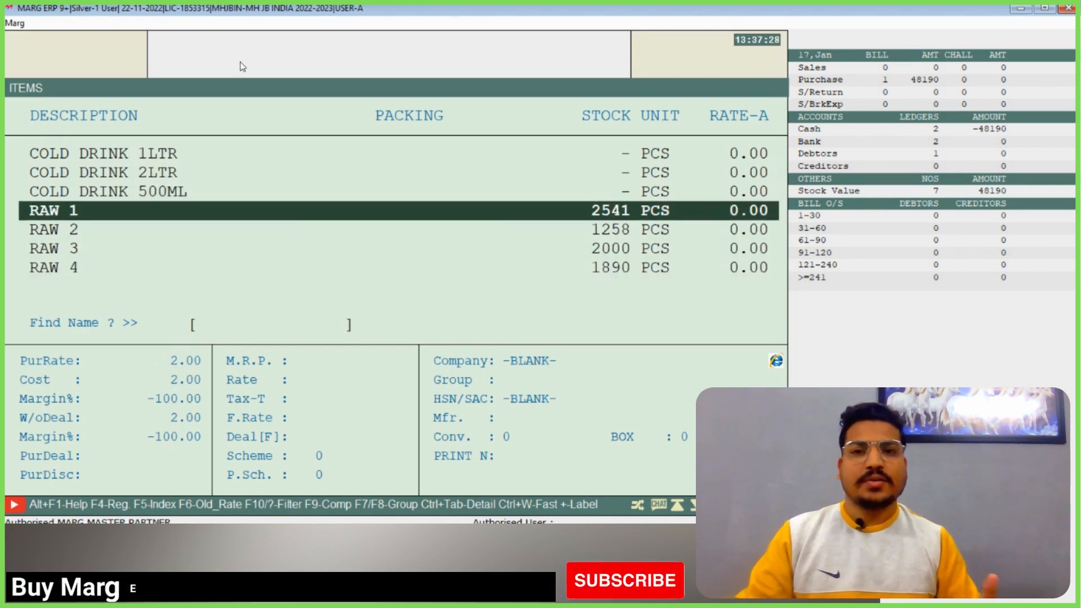
{"action": "key", "text": "Down"}
{"action": "key", "text": "Down"}
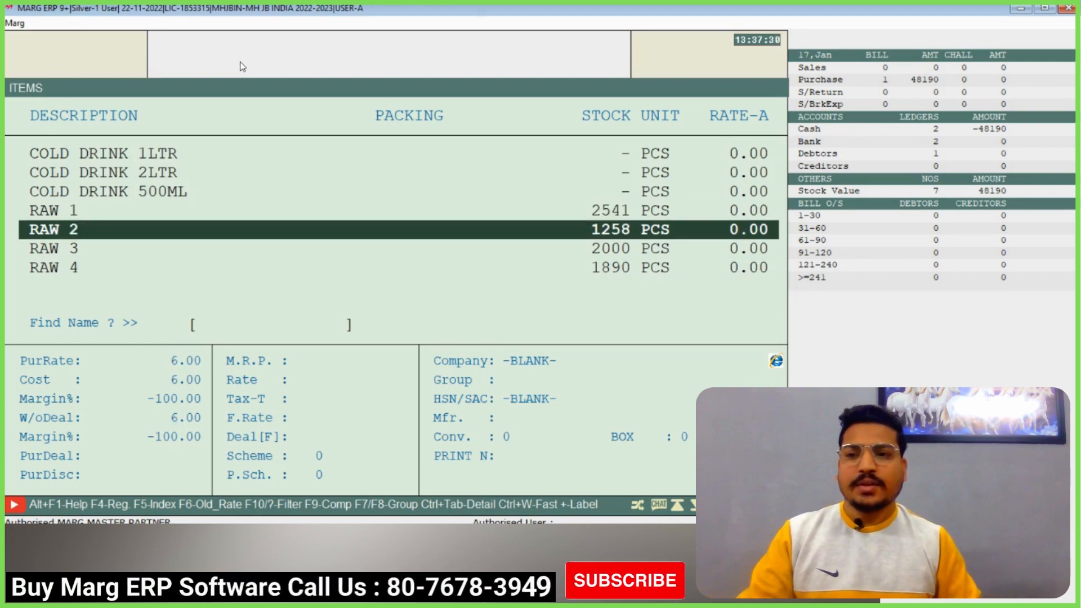
{"action": "key", "text": "Up"}
{"action": "key", "text": "Up"}
{"action": "key", "text": "Up"}
{"action": "key", "text": "Escape"}
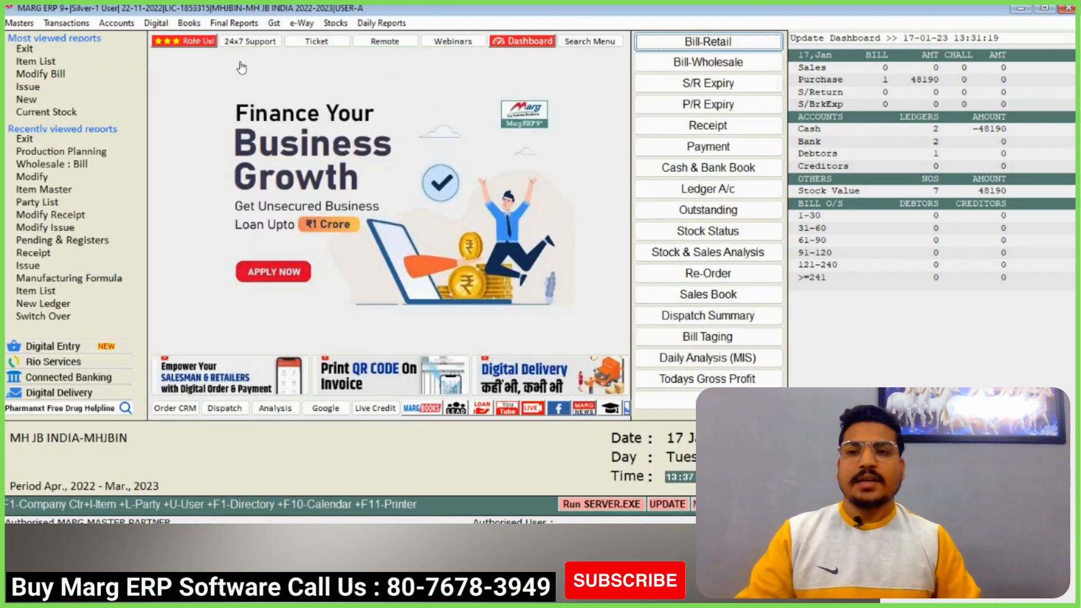
- Start a Bill of Material manufacturing formula for COLD DRINK 2LTR with a batch size of 1 PCS
{"action": "left_click", "coordinate": [72, 23]}
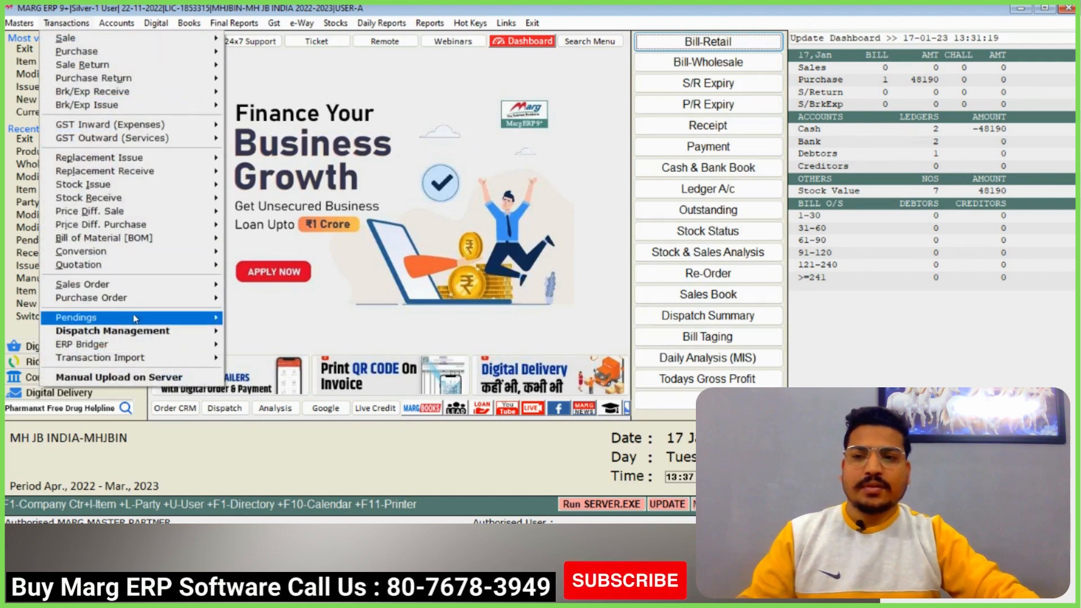
{"action": "mouse_move", "coordinate": [204, 250]}
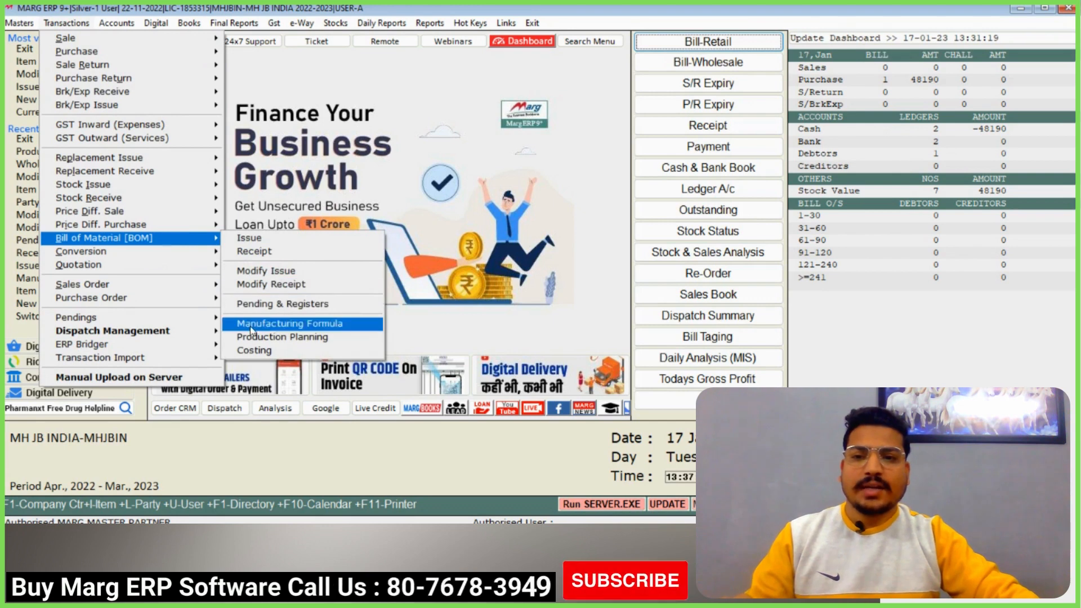
{"action": "left_click", "coordinate": [325, 326]}
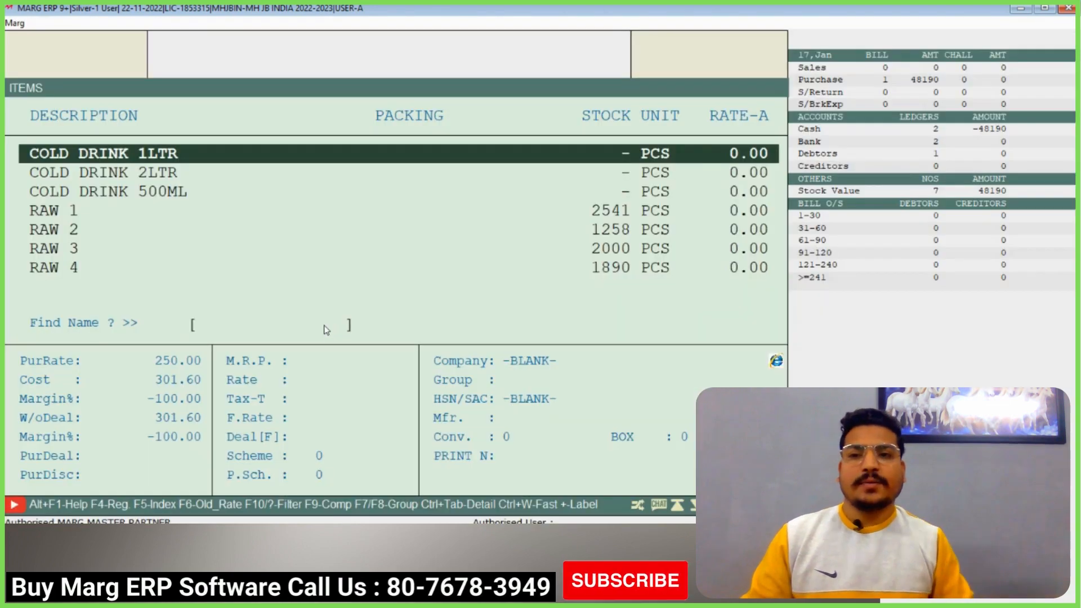
{"action": "key", "text": "Down"}
{"action": "key", "text": "Down"}
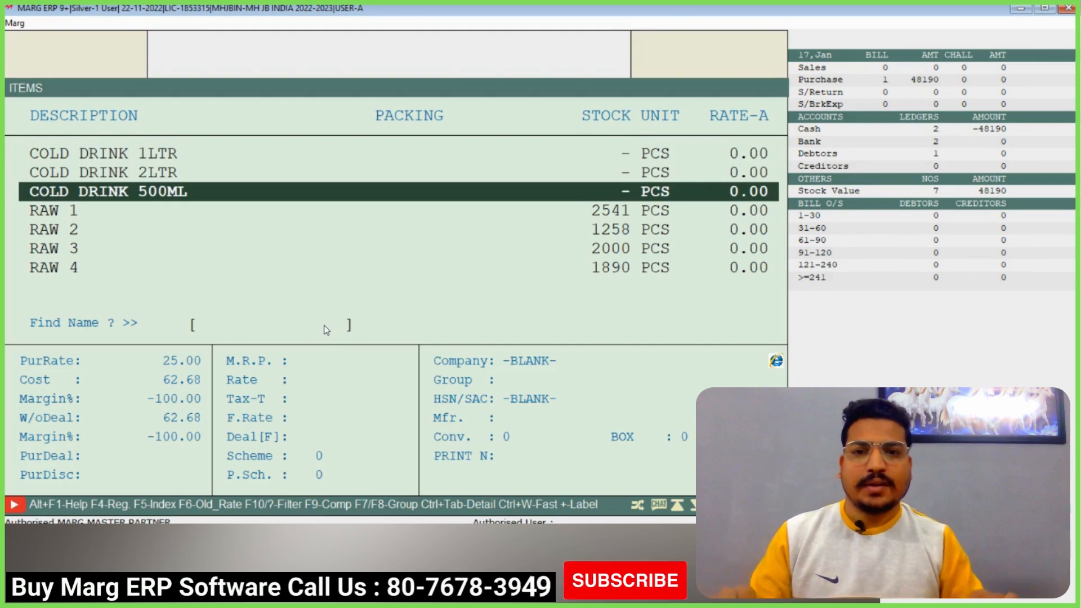
{"action": "key", "text": "Up"}
{"action": "key", "text": "Up"}
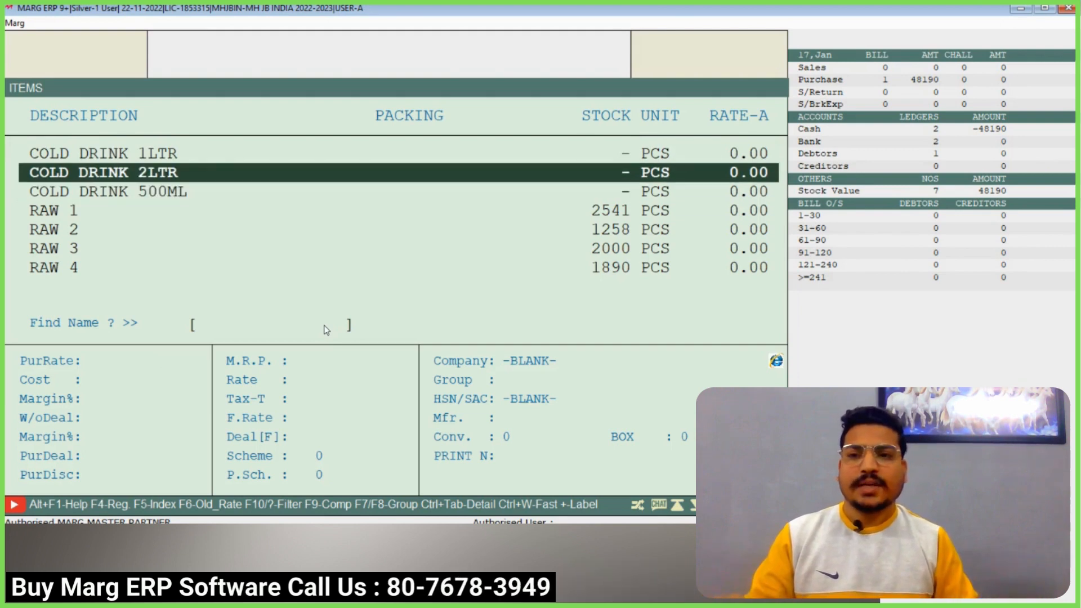
{"action": "key", "text": "Down"}
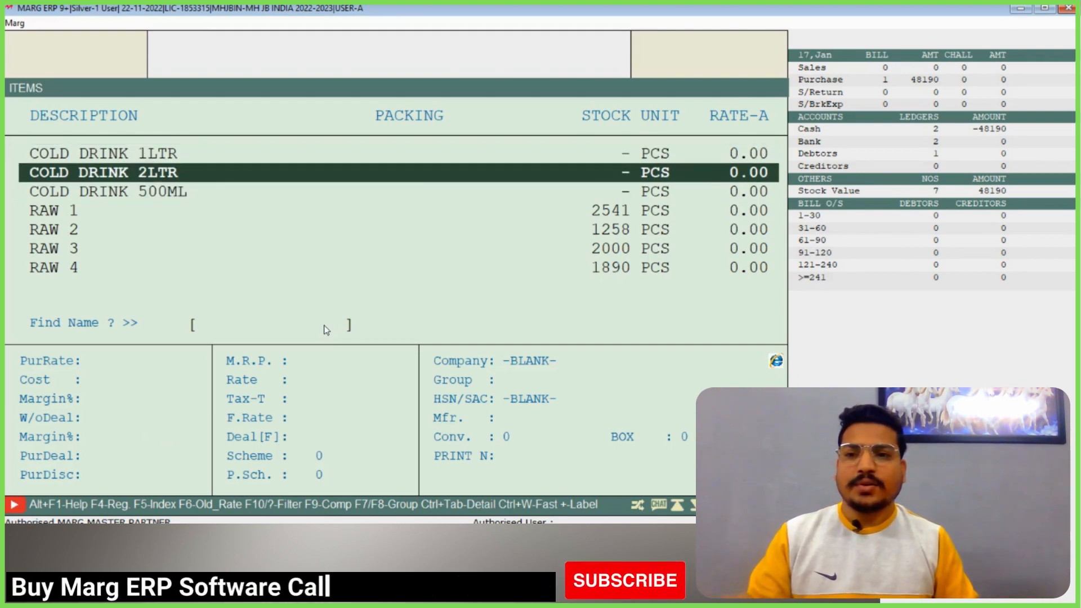
{"action": "key", "text": "Return"}
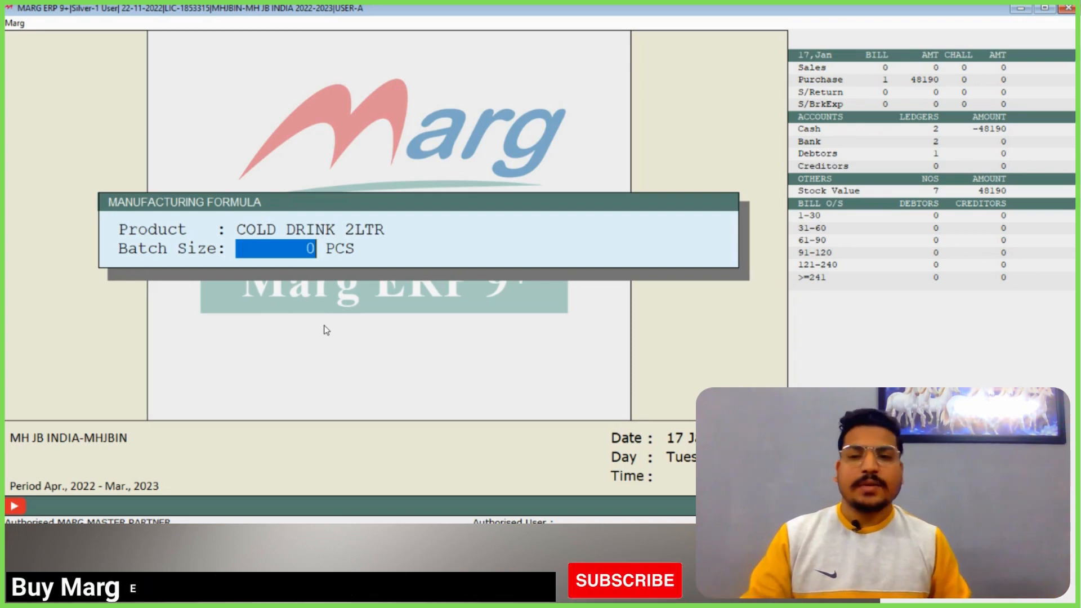
{"action": "type", "text": "1"}
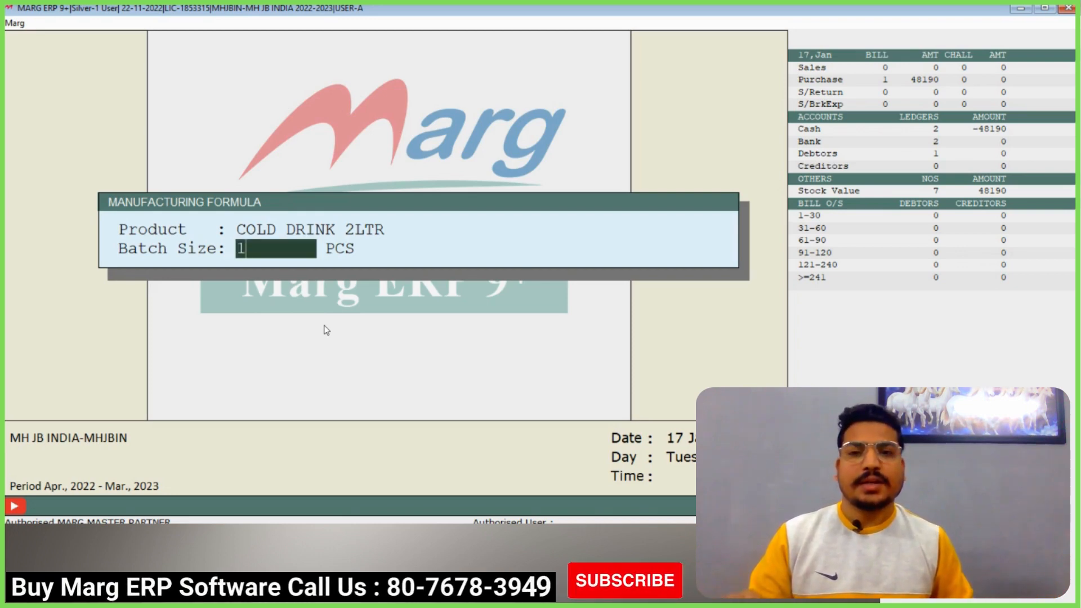
{"action": "key", "text": "Return"}
- Add RAW 1 to the COLD DRINK 2LTR formula with a quantity of 0.80 PCS, keeping the default stock, print and cost values
{"action": "key", "text": "Down"}
{"action": "key", "text": "Down"}
{"action": "key", "text": "Down"}
{"action": "key", "text": "Down"}
{"action": "key", "text": "Down"}
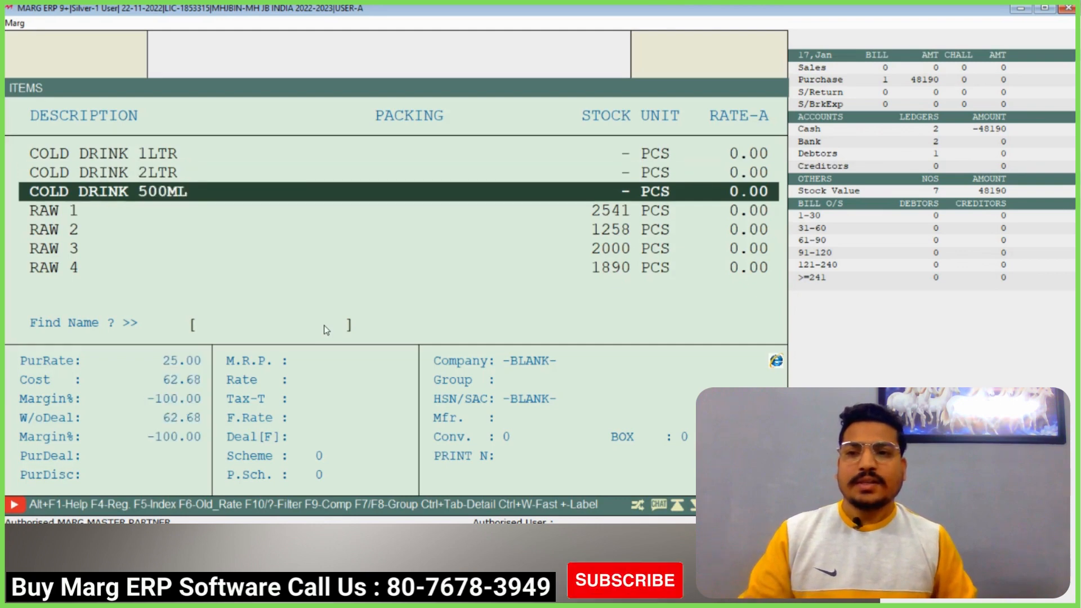
{"action": "key", "text": "Up"}
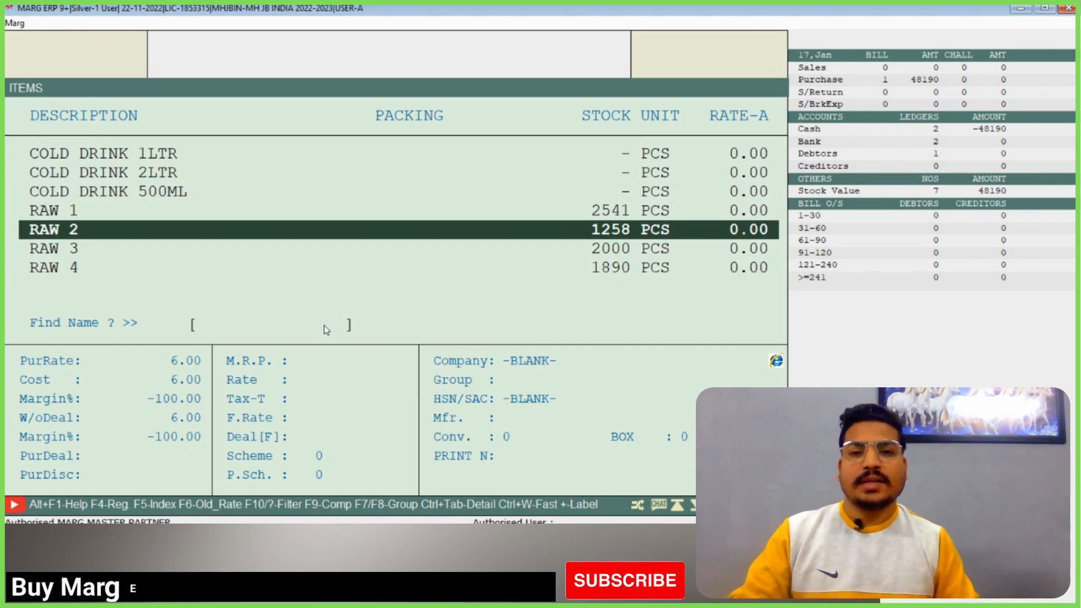
{"action": "key", "text": "Up"}
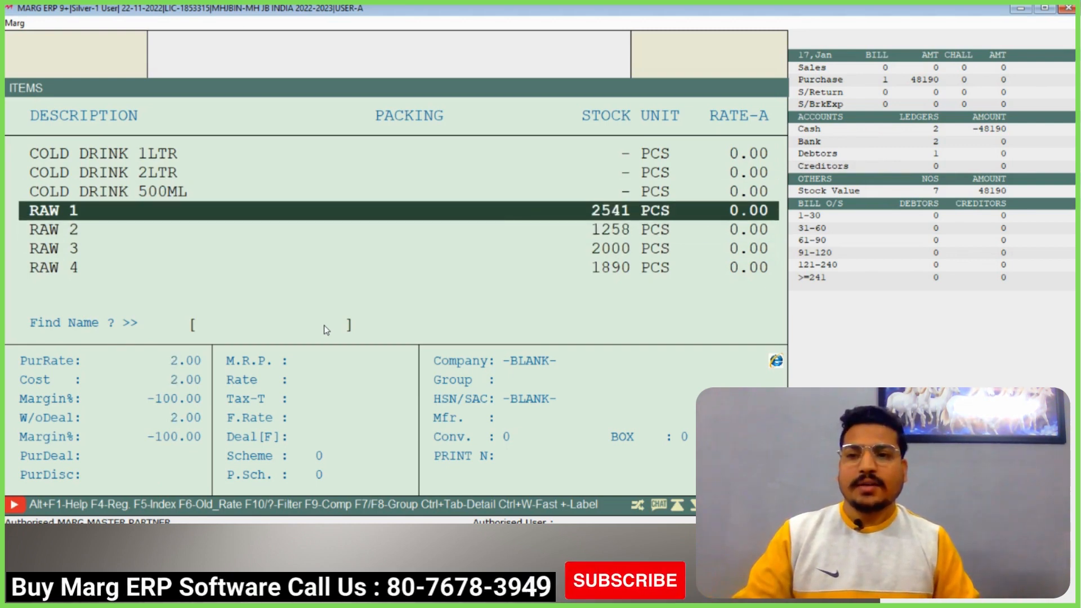
{"action": "key", "text": "Return"}
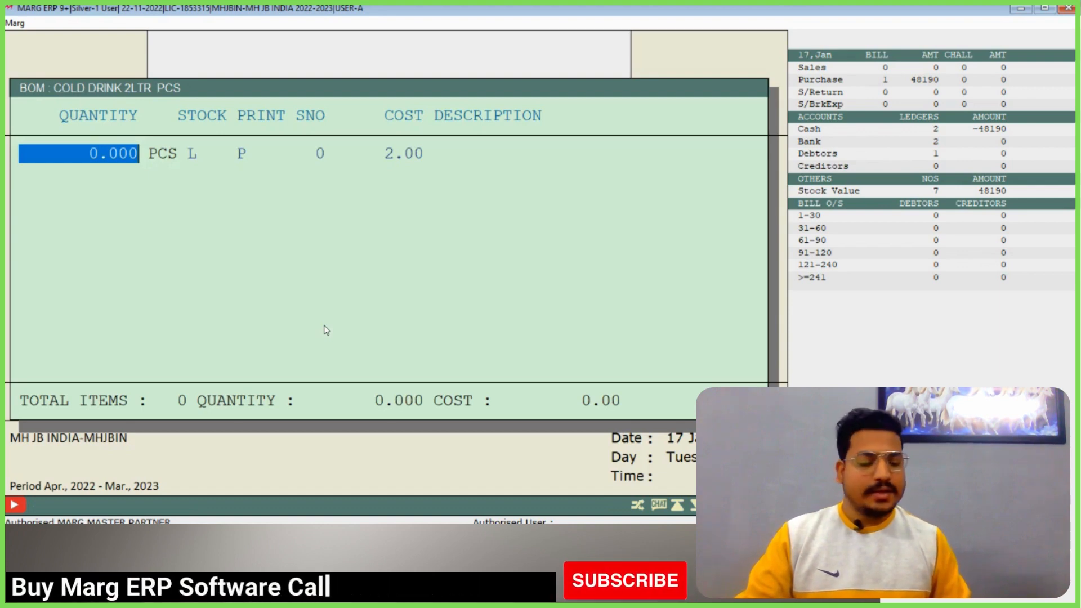
{"action": "type", "text": "0."}
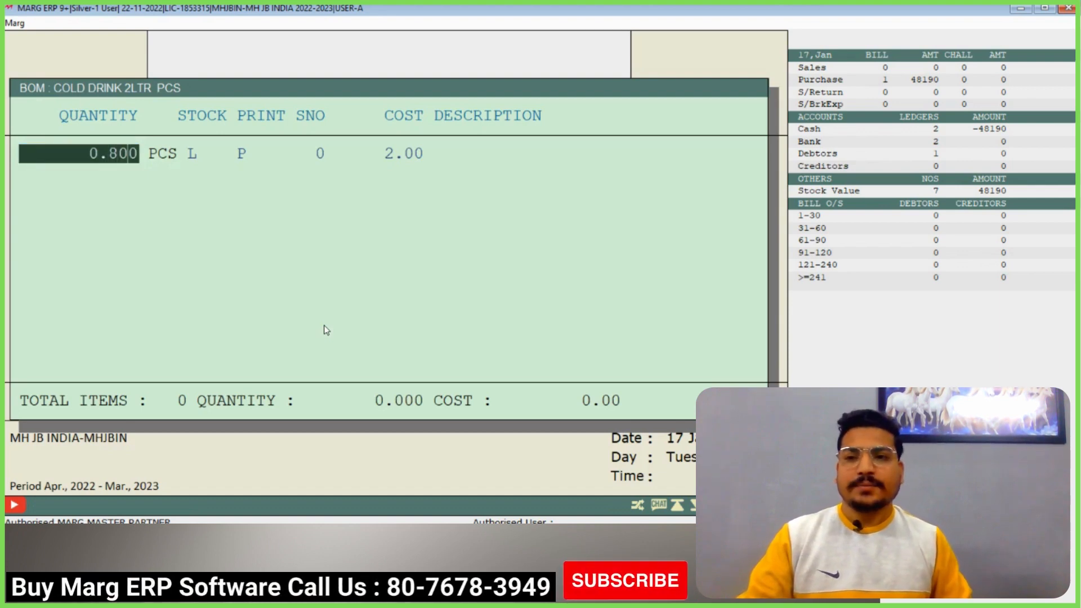
{"action": "type", "text": "80"}
{"action": "key", "text": "Return"}
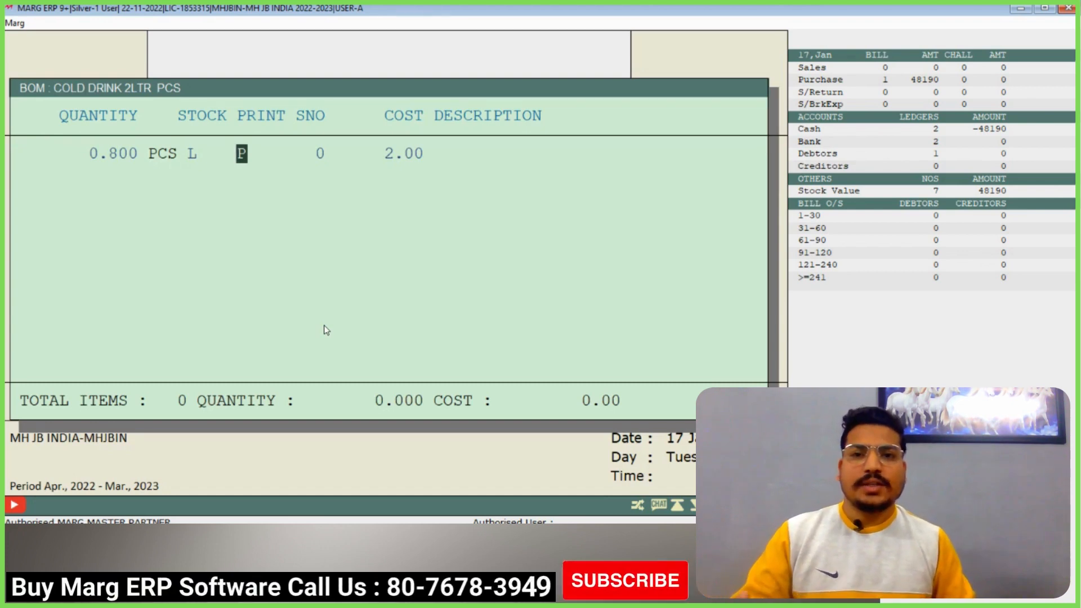
{"action": "key", "text": "Return"}
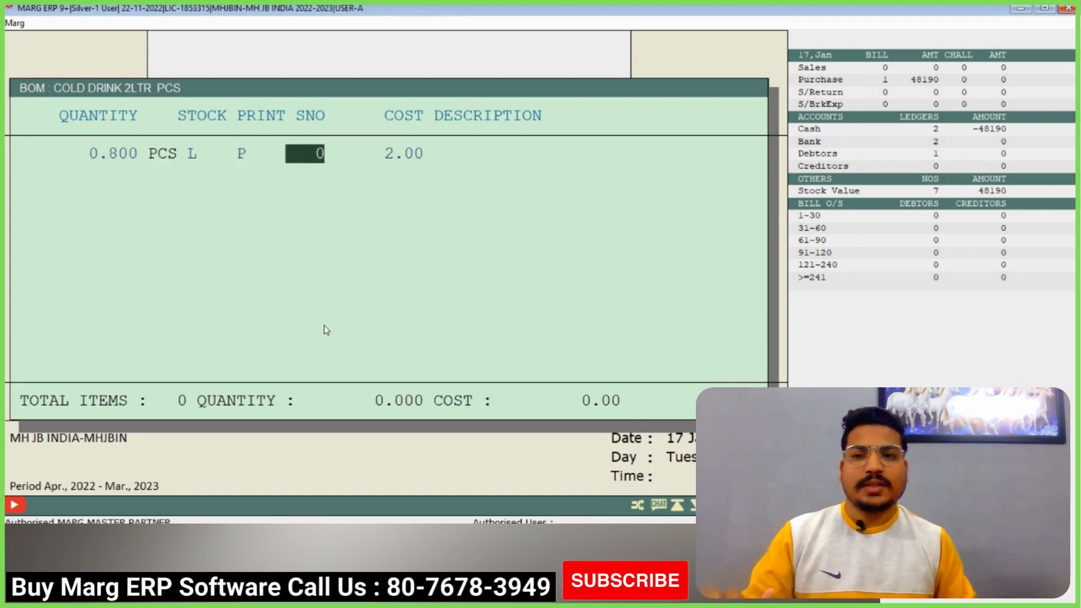
{"action": "key", "text": "Return"}
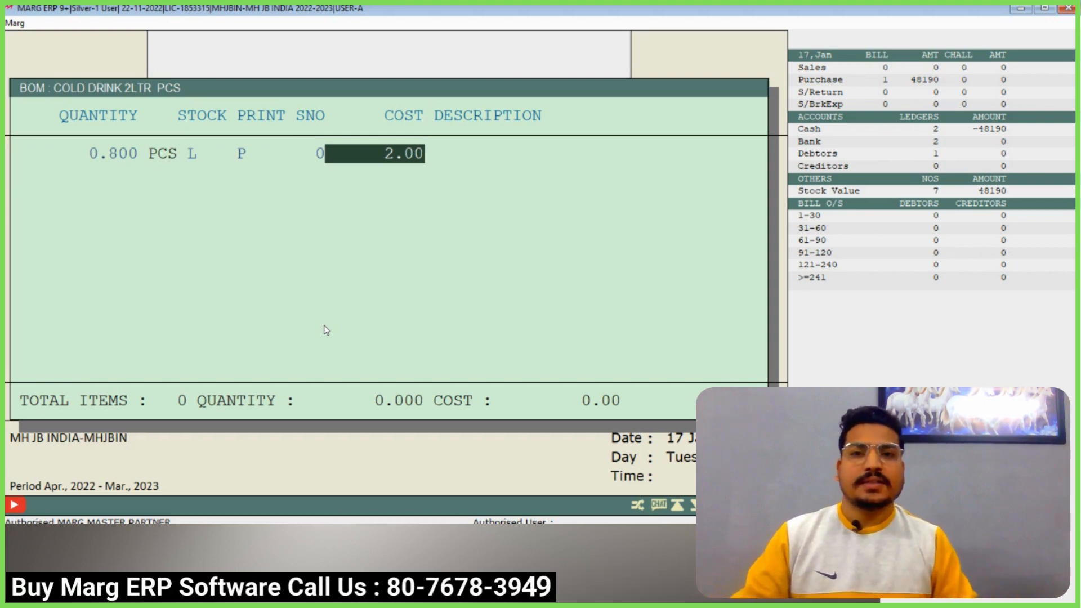
{"action": "key", "text": "Return"}
- Add RAW 2 to the formula with a quantity of 1.5 PCS, keeping the default stock, print and cost values
{"action": "key", "text": "Down"}
{"action": "key", "text": "Return"}
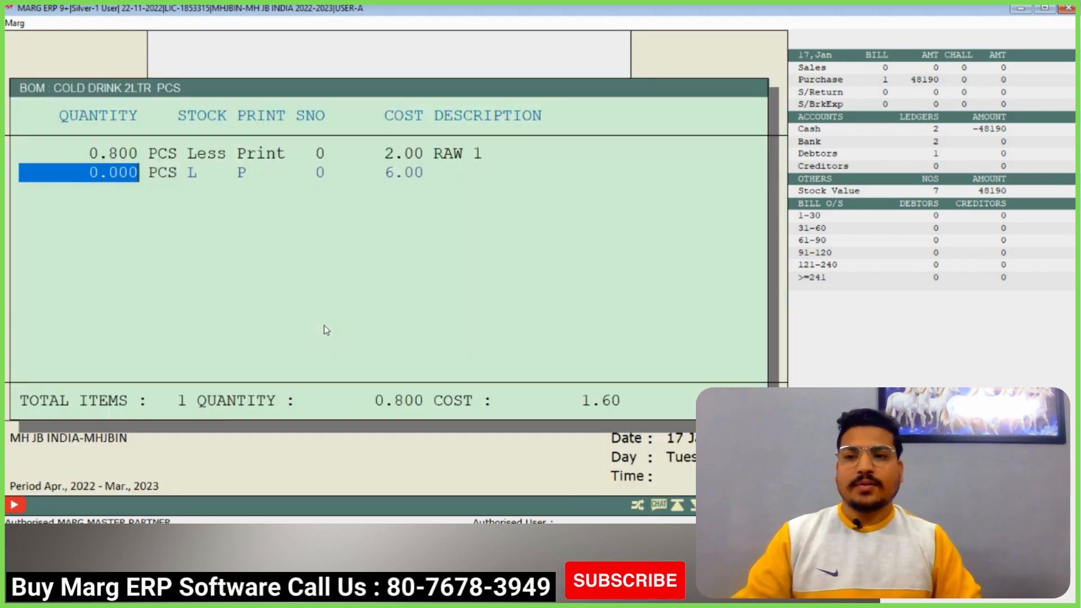
{"action": "type", "text": "1.5"}
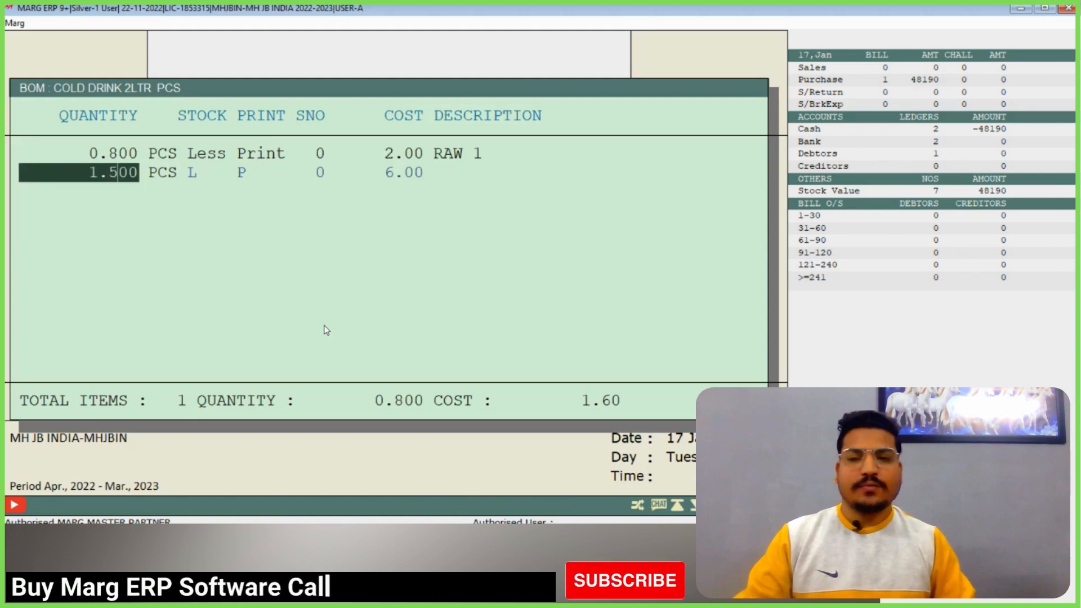
{"action": "key", "text": "Return"}
{"action": "key", "text": "Return"}
{"action": "key", "text": "Return"}
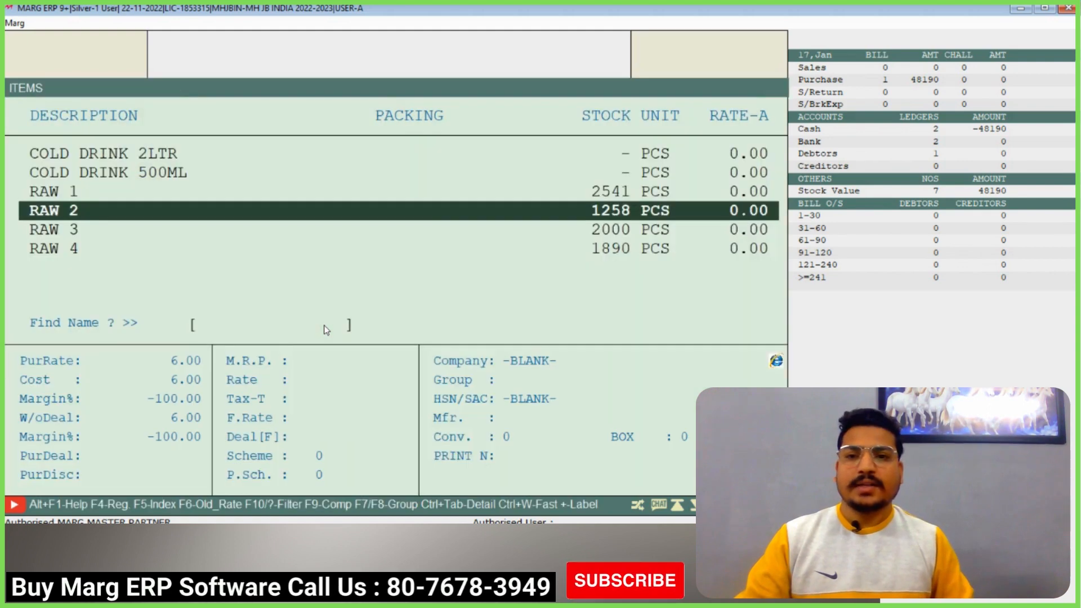
- Add RAW 3 to the formula with a quantity of 2.58 PCS, keeping the default stock, print and cost values
{"action": "key", "text": "Return"}
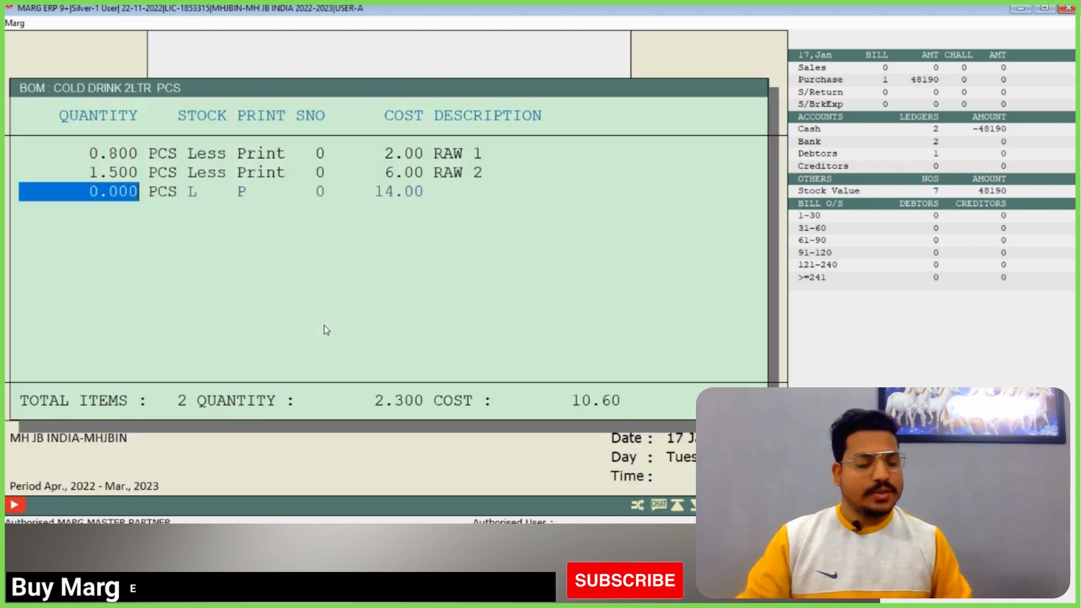
{"action": "type", "text": "2"}
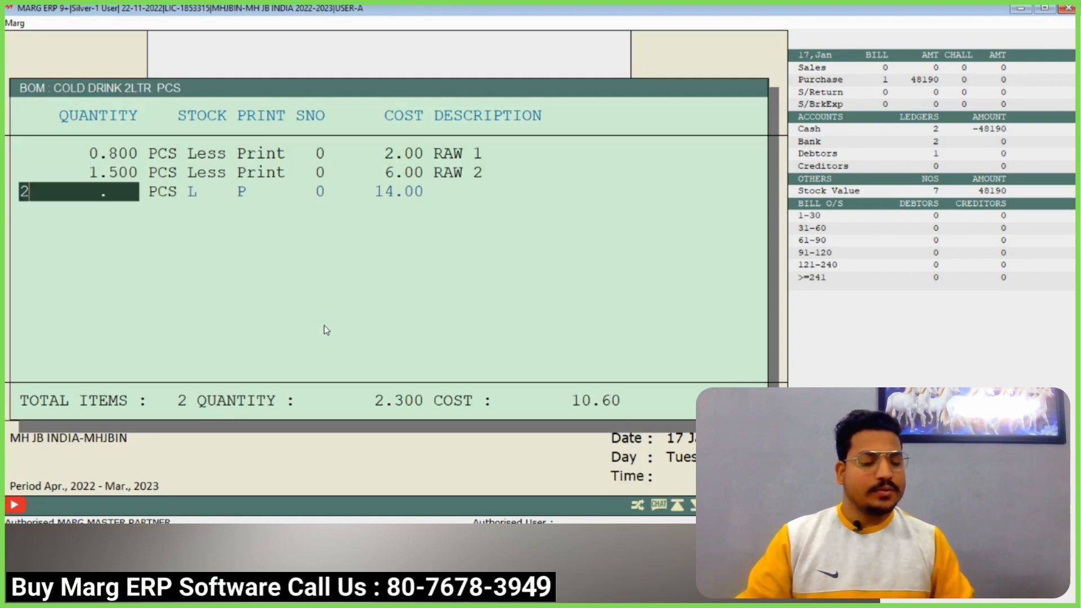
{"action": "type", "text": ".58"}
{"action": "key", "text": "Return"}
{"action": "key", "text": "Return"}
{"action": "key", "text": "Return"}
{"action": "key", "text": "Return"}
{"action": "key", "text": "Return"}
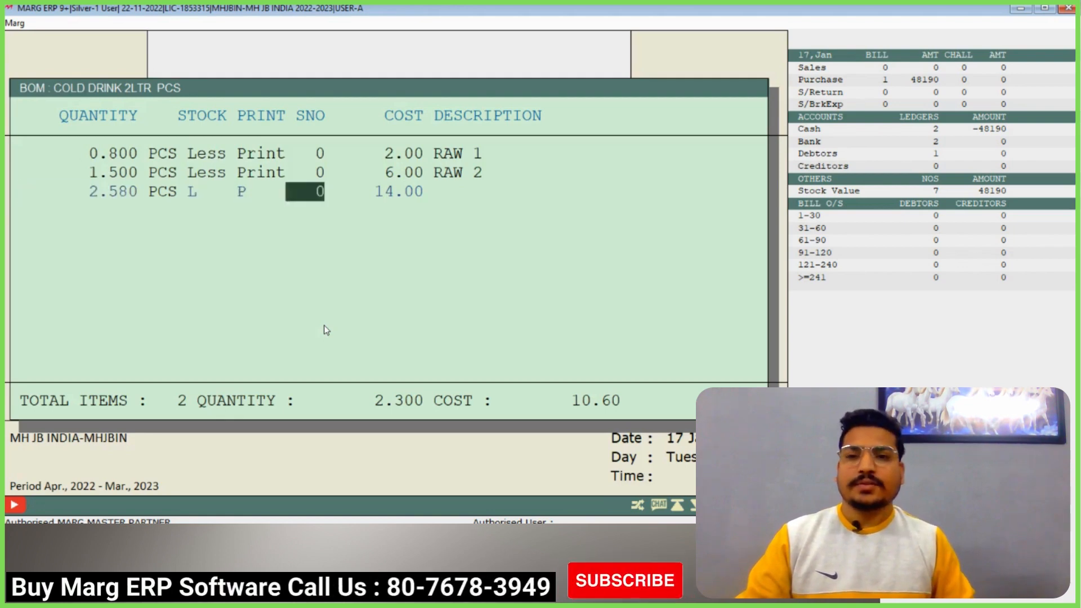
- Add RAW 4 to the formula with a quantity of 1 PCS, keeping the default stock, print and cost values
{"action": "key", "text": "Return"}
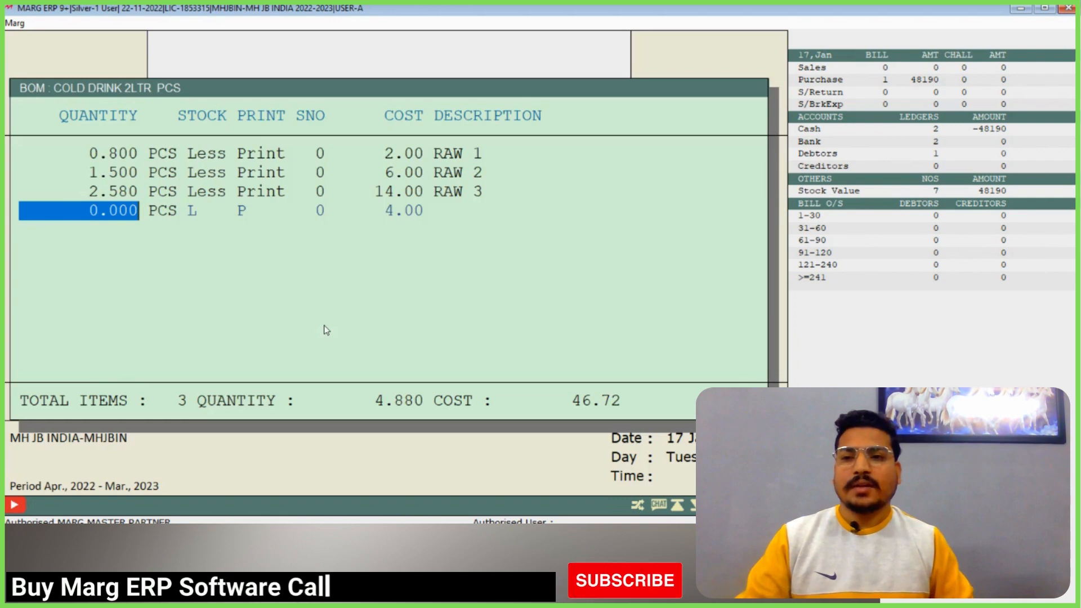
{"action": "type", "text": "1"}
{"action": "key", "text": "Return"}
{"action": "key", "text": "Return"}
{"action": "key", "text": "Return"}
{"action": "key", "text": "Return"}
{"action": "key", "text": "Return"}
{"action": "key", "text": "Return"}
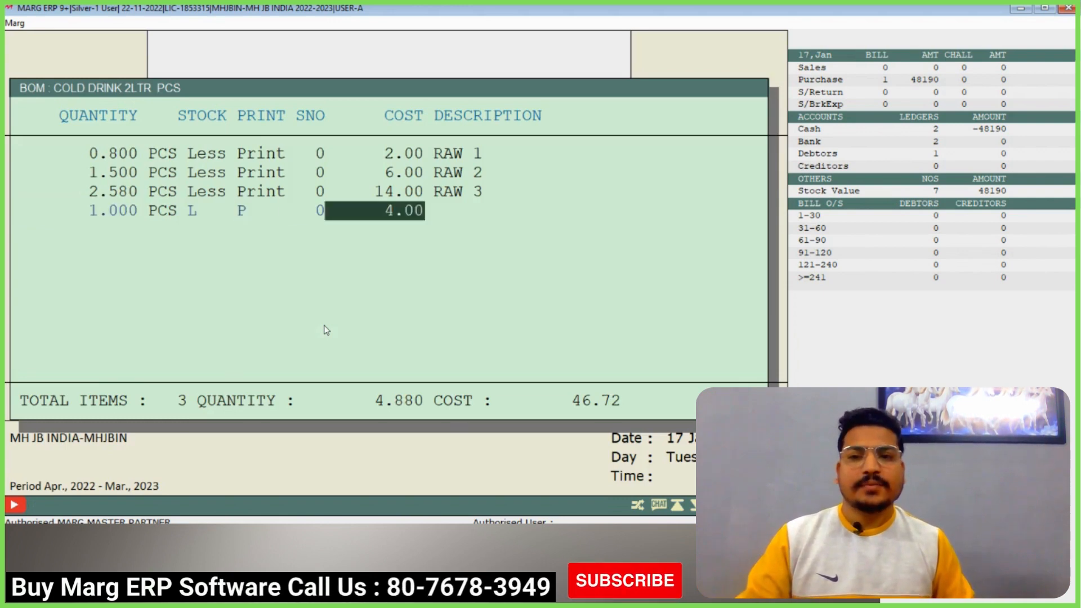
- Look over RAW 1 to RAW 4 in the item list and close the COLD DRINK 2LTR manufacturing formula
{"action": "key", "text": "Up"}
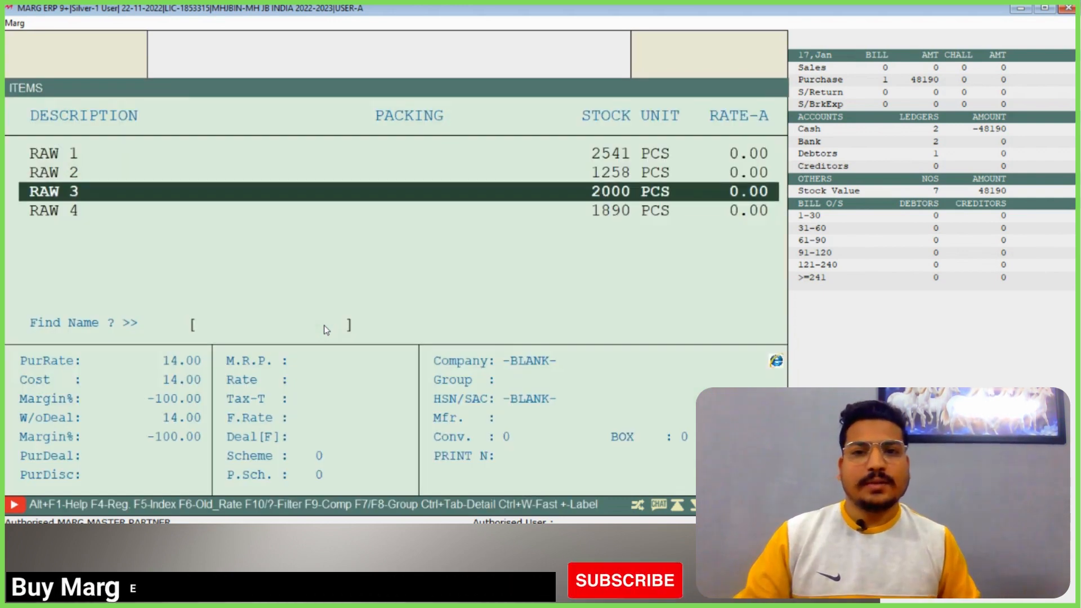
{"action": "key", "text": "Up"}
{"action": "key", "text": "Up"}
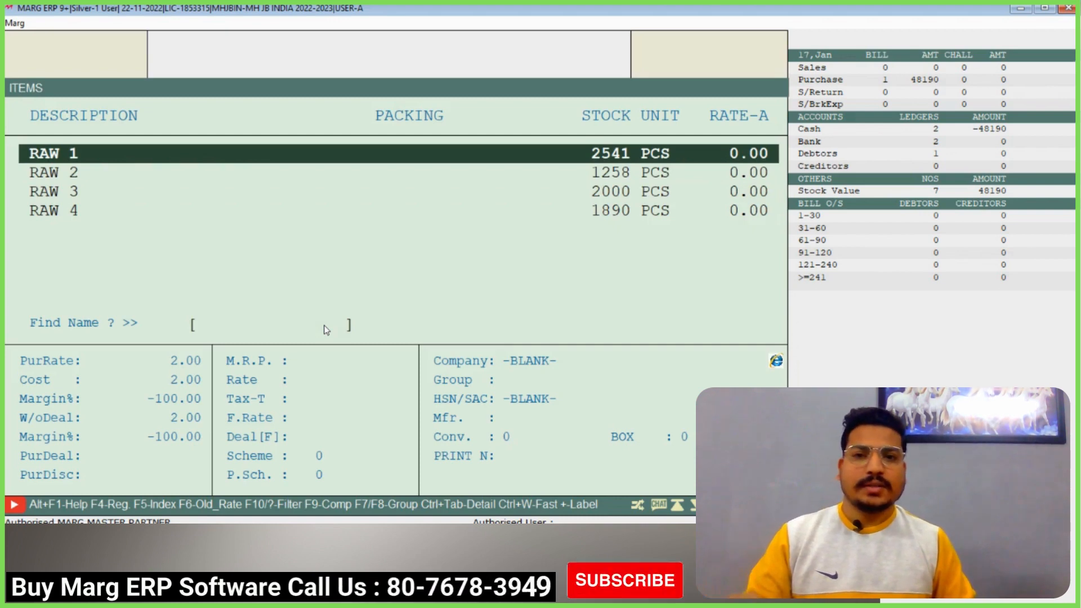
{"action": "key", "text": "Down"}
{"action": "key", "text": "Down"}
{"action": "key", "text": "Down"}
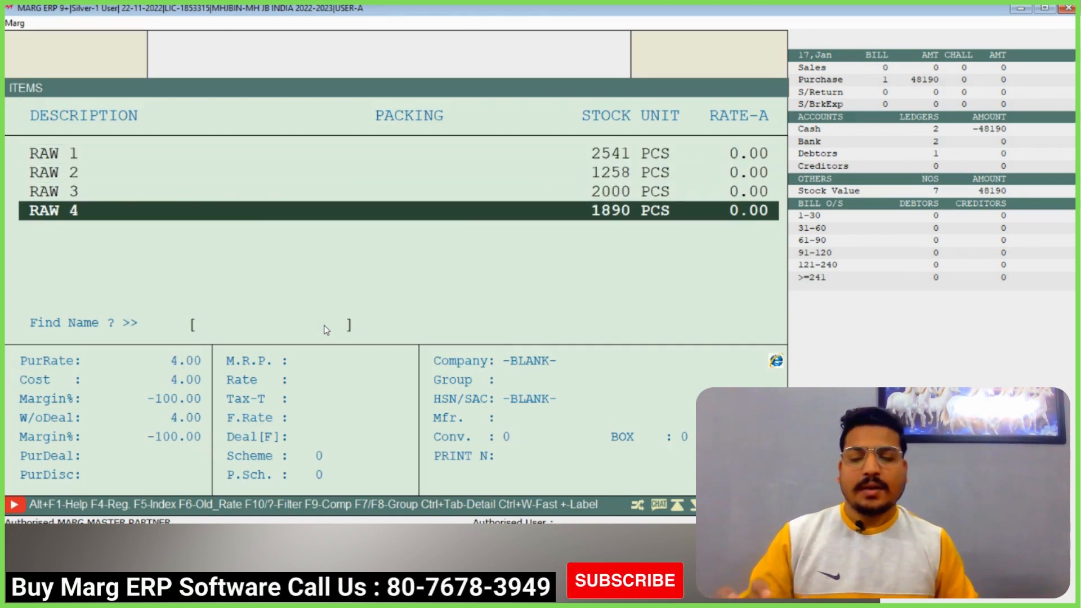
{"action": "key", "text": "Escape"}
{"action": "key", "text": "Return"}
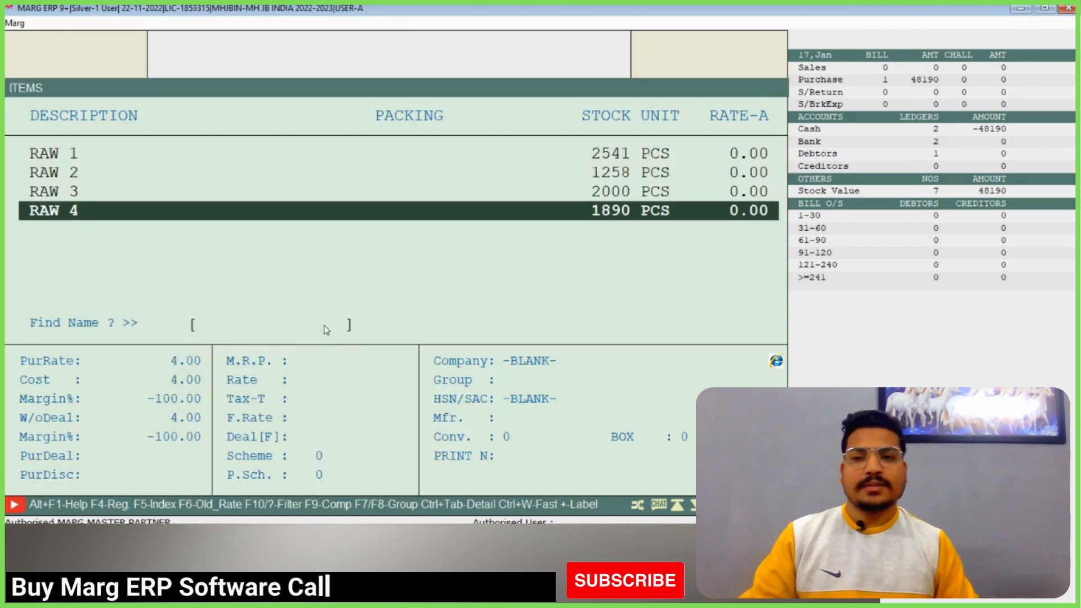
{"action": "key", "text": "Escape"}
{"action": "key", "text": "Escape"}
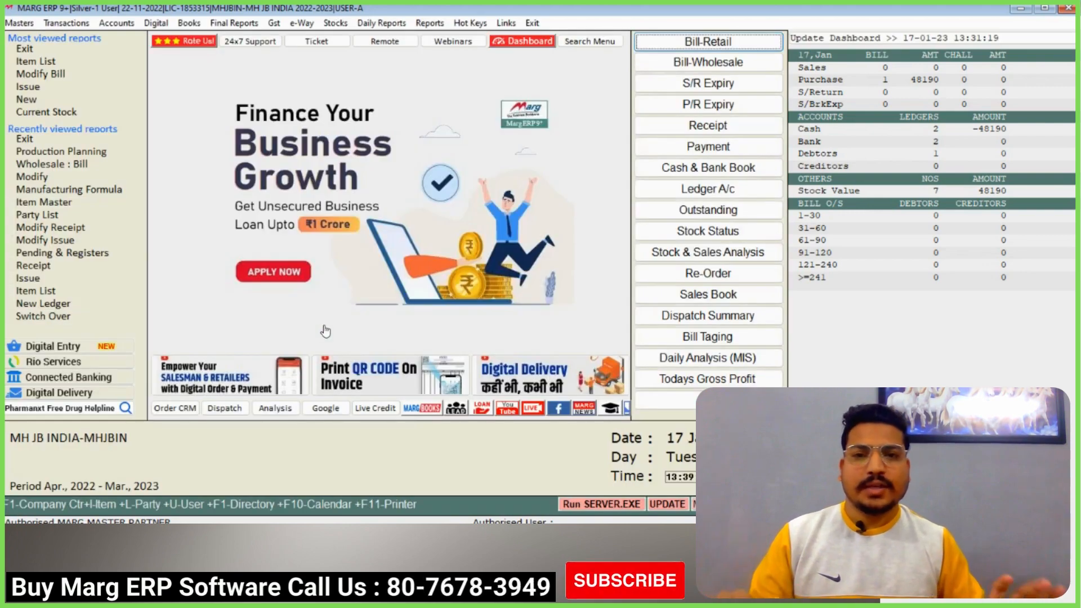
{"action": "left_click", "coordinate": [66, 23]}
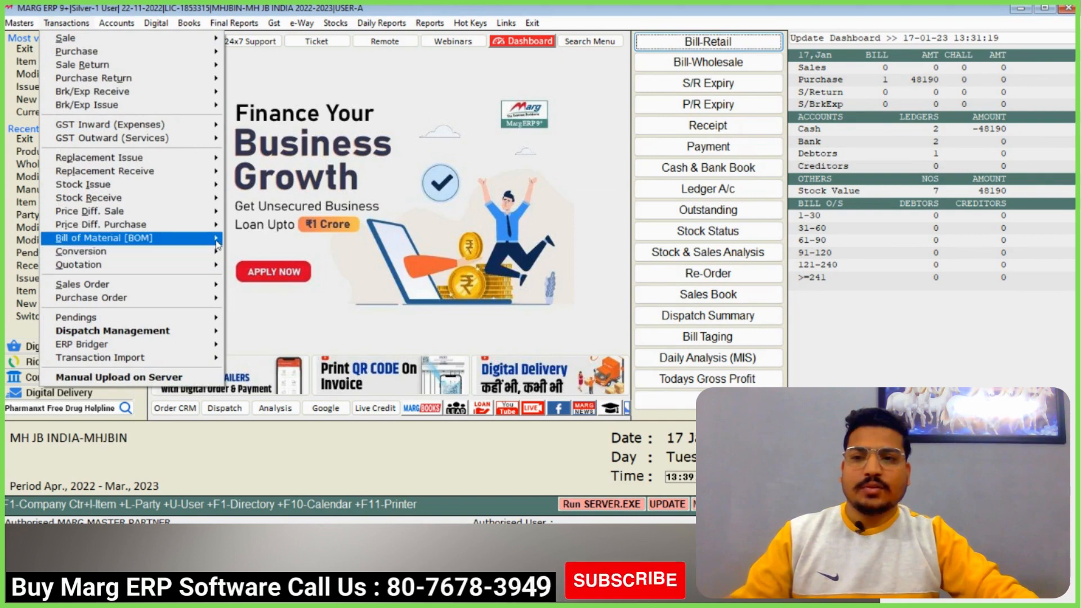
{"action": "mouse_move", "coordinate": [208, 239]}
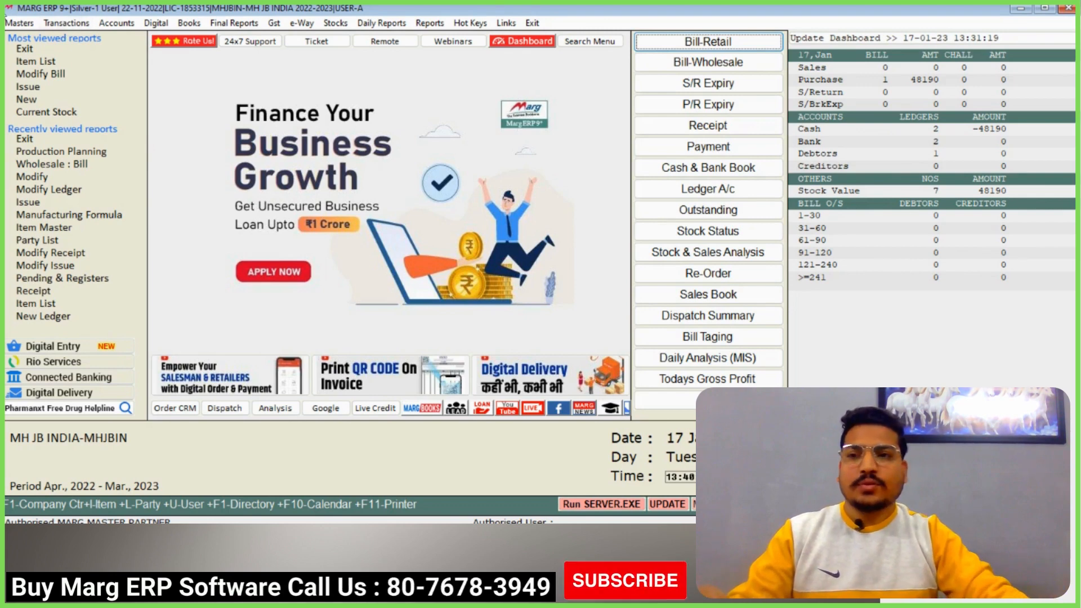
- Start a new ledger under the account group SUNDRY CREDITORS (MANUFACTURERS)
{"action": "left_click", "coordinate": [18, 25]}
{"action": "mouse_move", "coordinate": [76, 37]}
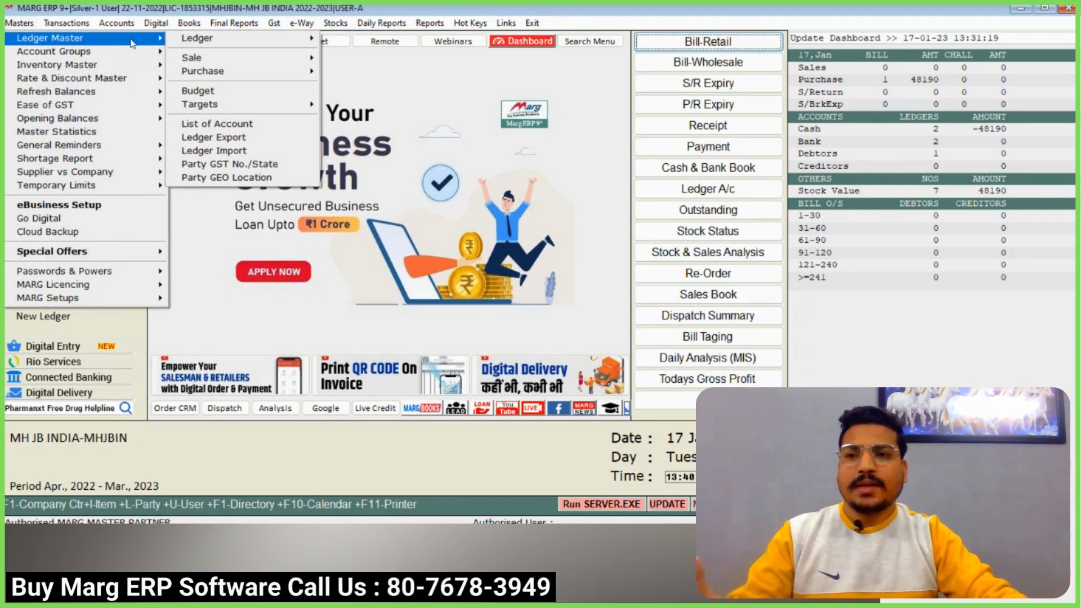
{"action": "mouse_move", "coordinate": [253, 38]}
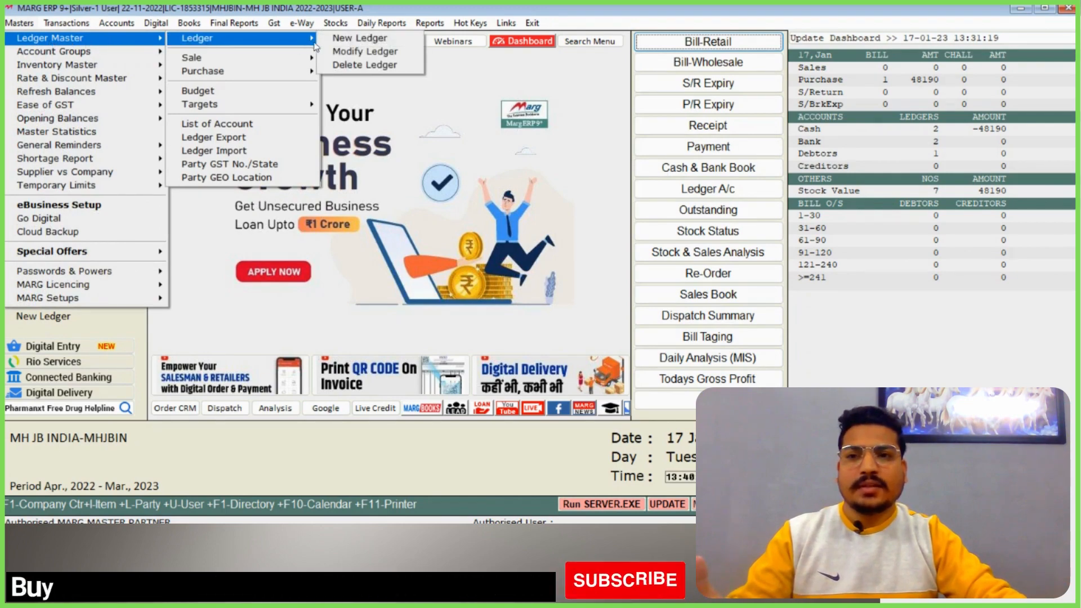
{"action": "left_click", "coordinate": [362, 40]}
{"action": "key", "text": "Up"}
{"action": "key", "text": "Up"}
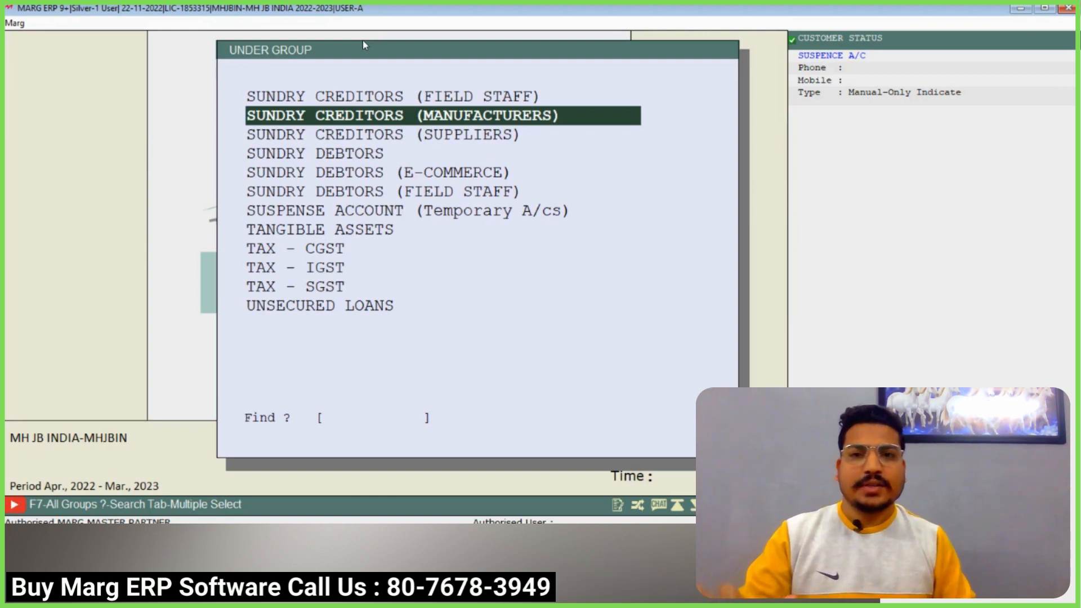
{"action": "key", "text": "Return"}
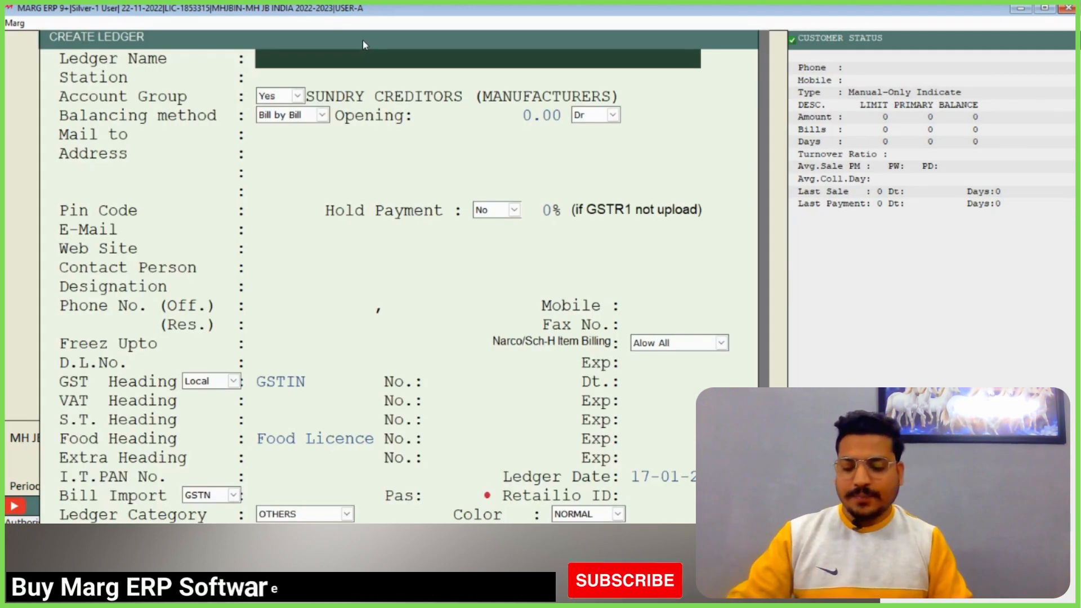
- Name the manufacturer ledger SS TRADERS INDIA, keep all remaining fields at their defaults, save it and close its detail options
{"action": "type", "text": "SS T"}
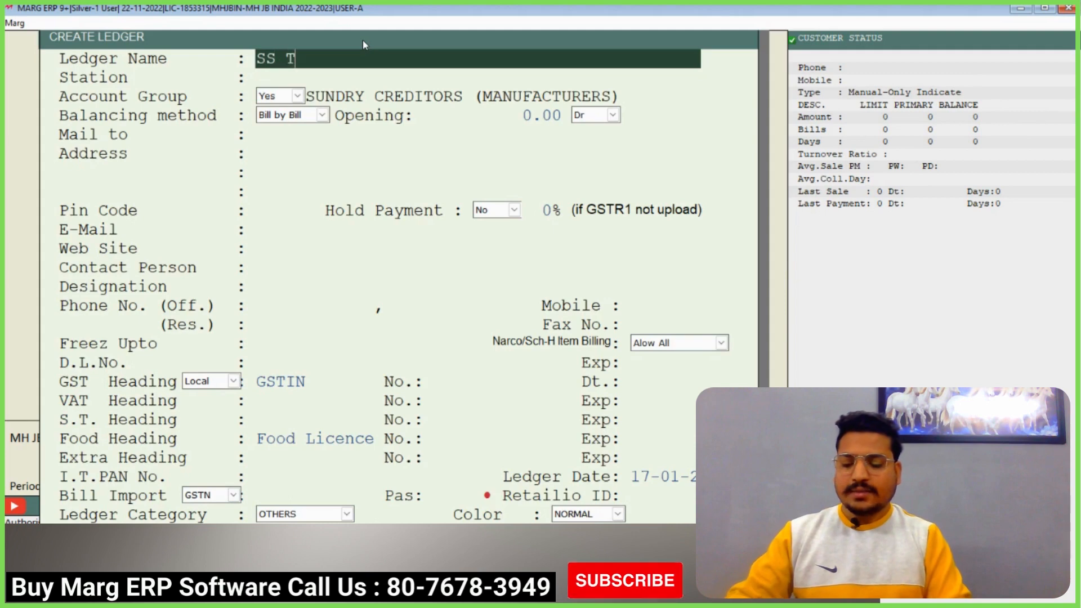
{"action": "type", "text": "RADERS INDIA"}
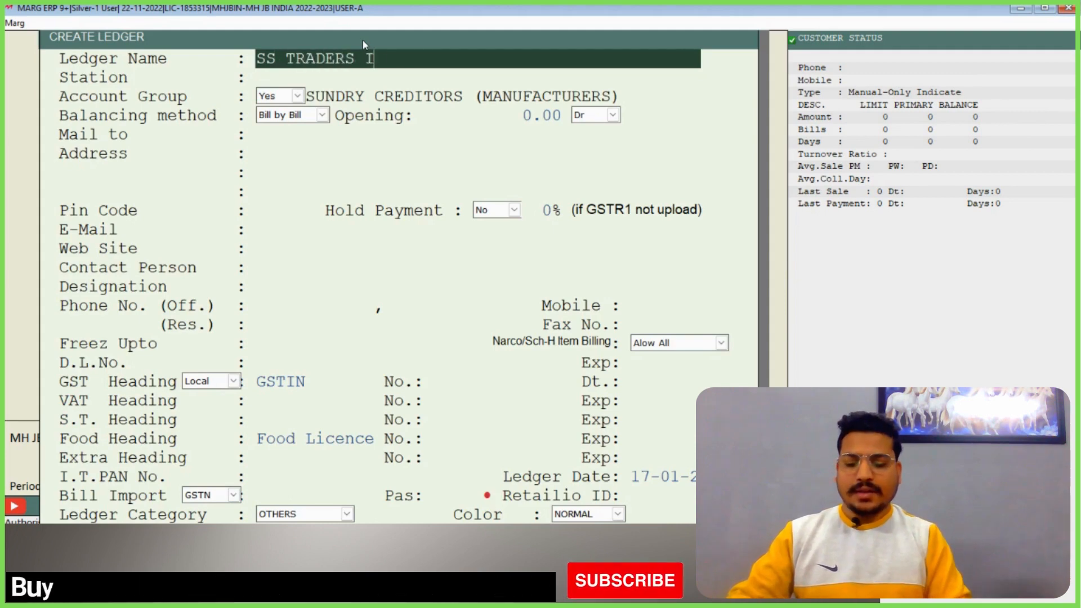
{"action": "key", "text": "Return"}
{"action": "key", "text": "Return"}
{"action": "key", "text": "Return"}
{"action": "key", "text": "Return"}
{"action": "key", "text": "Return"}
{"action": "key", "text": "Return"}
{"action": "key", "text": "Return"}
{"action": "key", "text": "Return"}
{"action": "key", "text": "Return"}
{"action": "key", "text": "Return"}
{"action": "key", "text": "Return"}
{"action": "key", "text": "Return"}
{"action": "key", "text": "Return"}
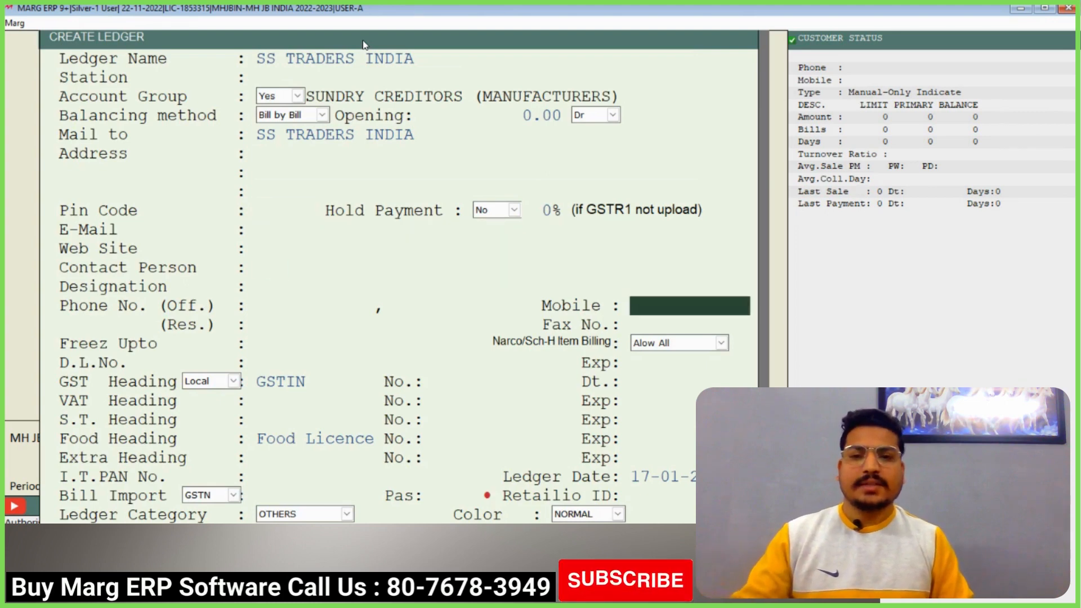
{"action": "key", "text": "Return"}
{"action": "key", "text": "Return"}
{"action": "key", "text": "Return"}
{"action": "key", "text": "Return"}
{"action": "key", "text": "Return"}
{"action": "key", "text": "Return"}
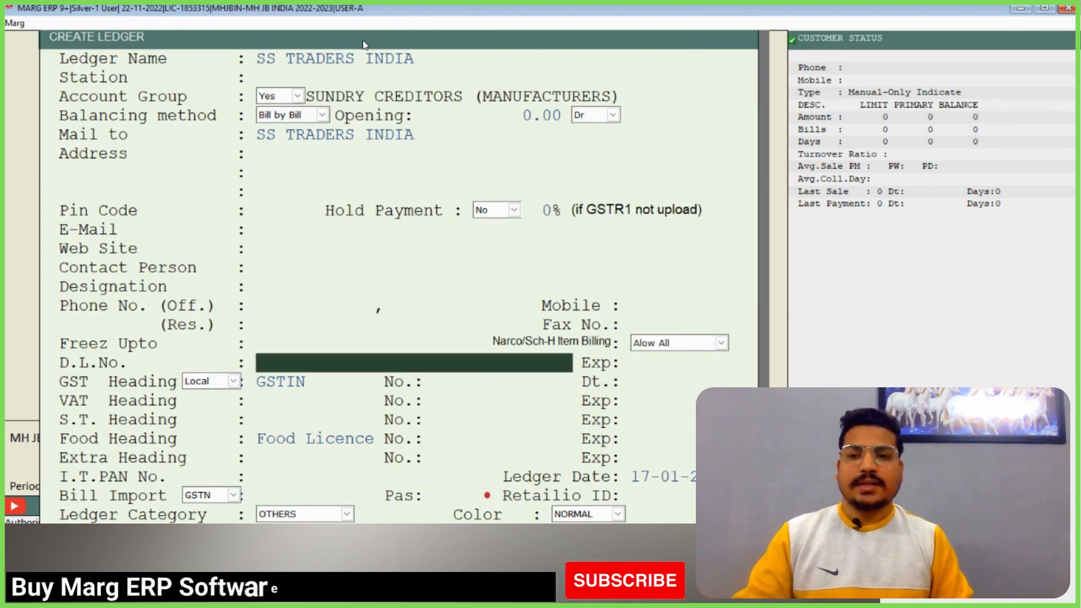
{"action": "key", "text": "Return"}
{"action": "key", "text": "Page_Down"}
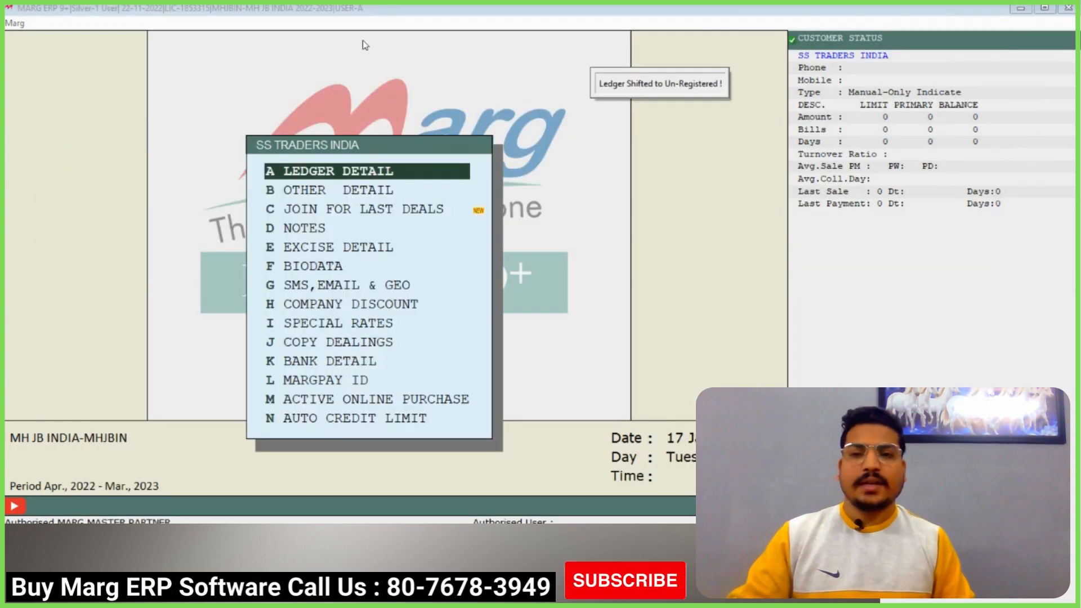
{"action": "key", "text": "Escape"}
{"action": "key", "text": "Escape"}
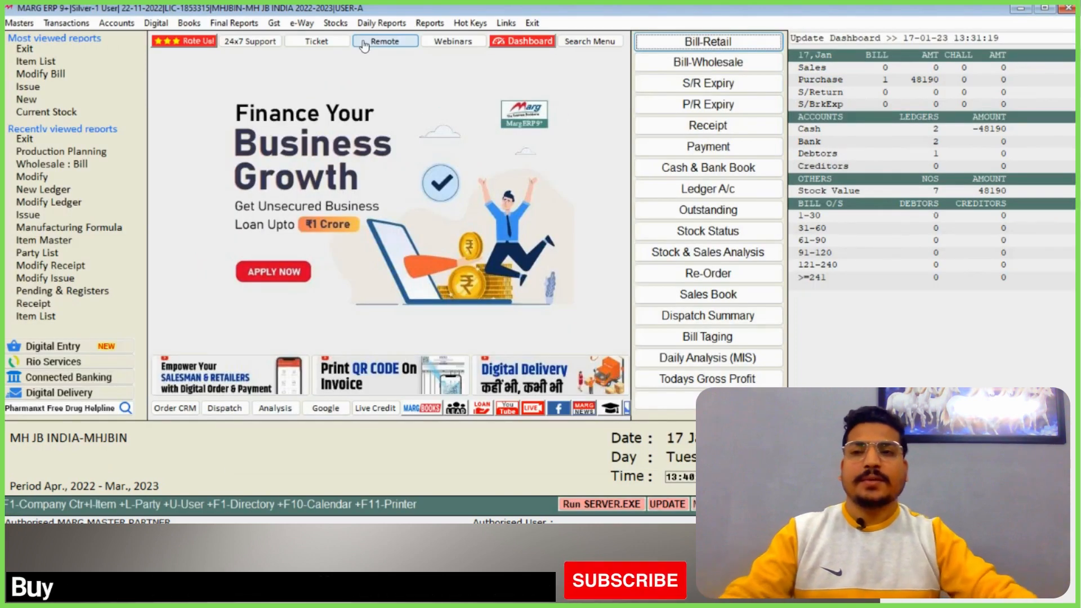
- Start a new Bill of Material issue entry dated 17-01-2023 for the ledger SS TRADERS INDIA
{"action": "key", "text": "alt+t"}
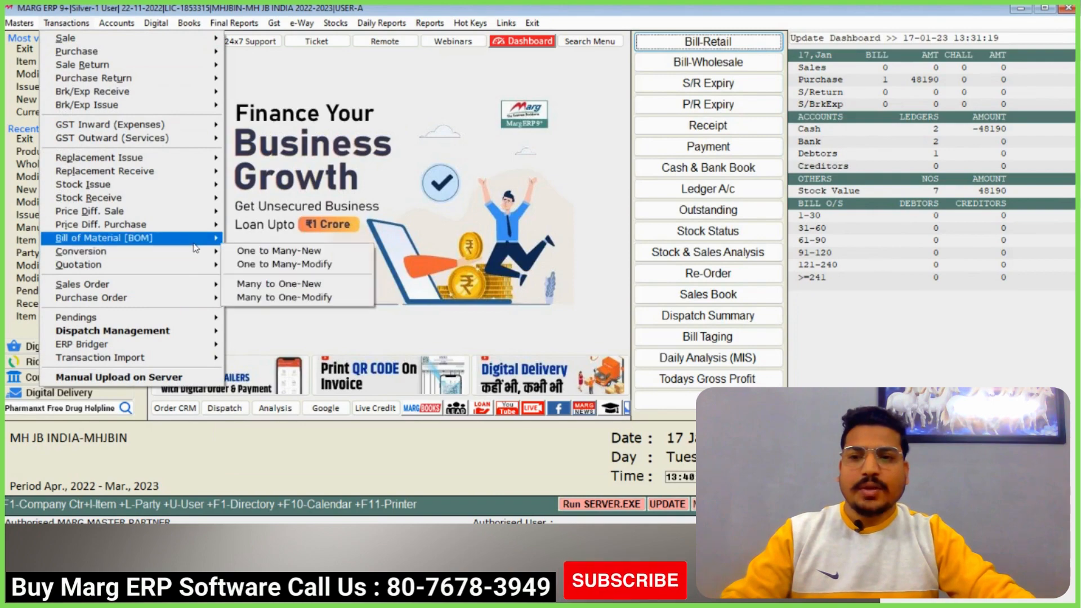
{"action": "left_click", "coordinate": [243, 242]}
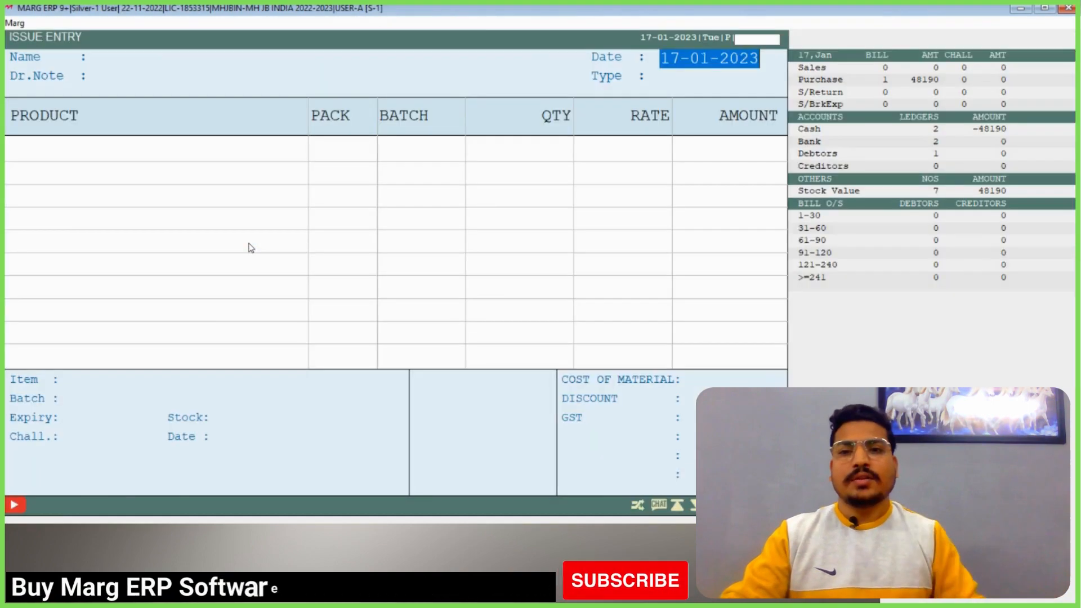
{"action": "key", "text": "Down"}
{"action": "key", "text": "Down"}
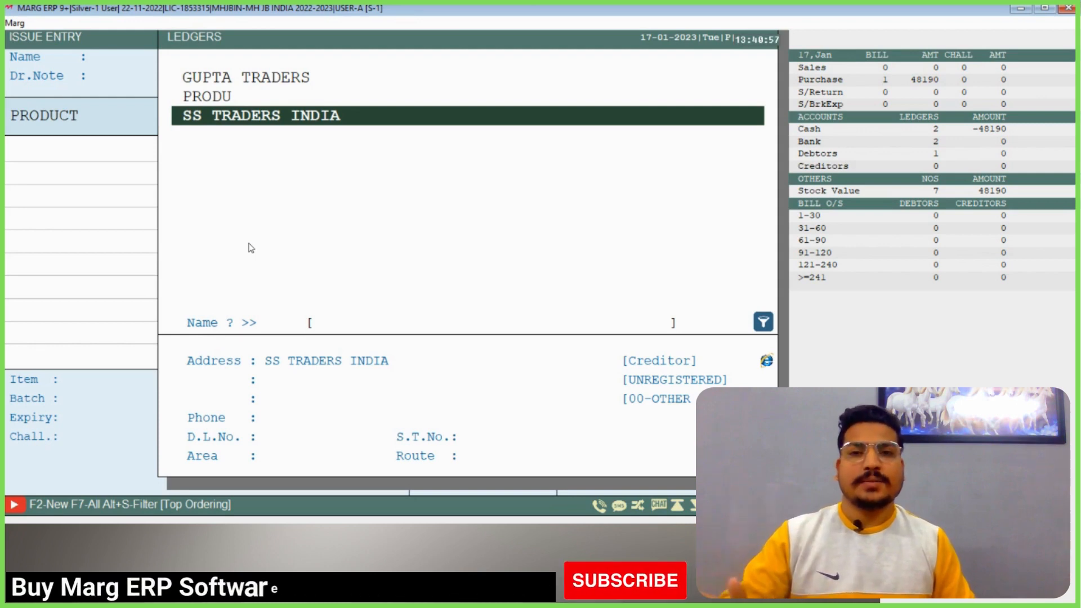
{"action": "key", "text": "Up"}
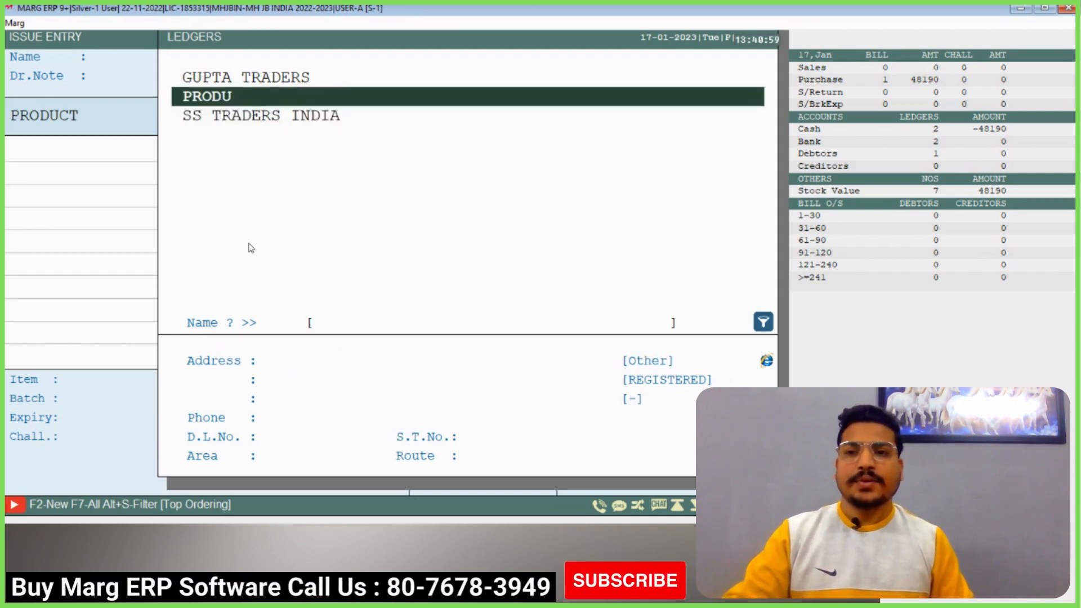
{"action": "key", "text": "Down"}
{"action": "key", "text": "Return"}
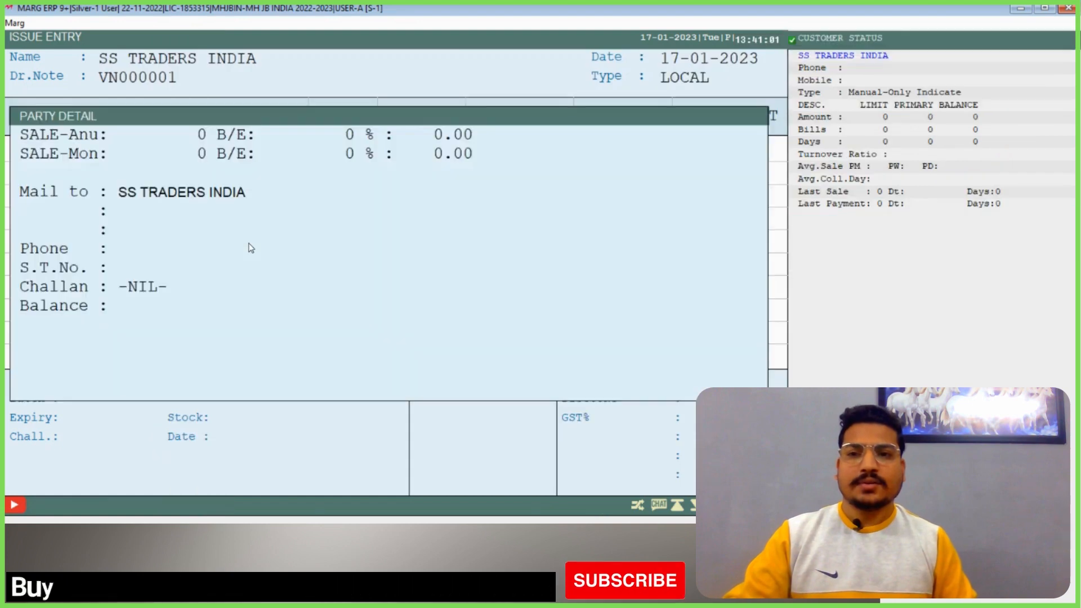
{"action": "key", "text": "Return"}
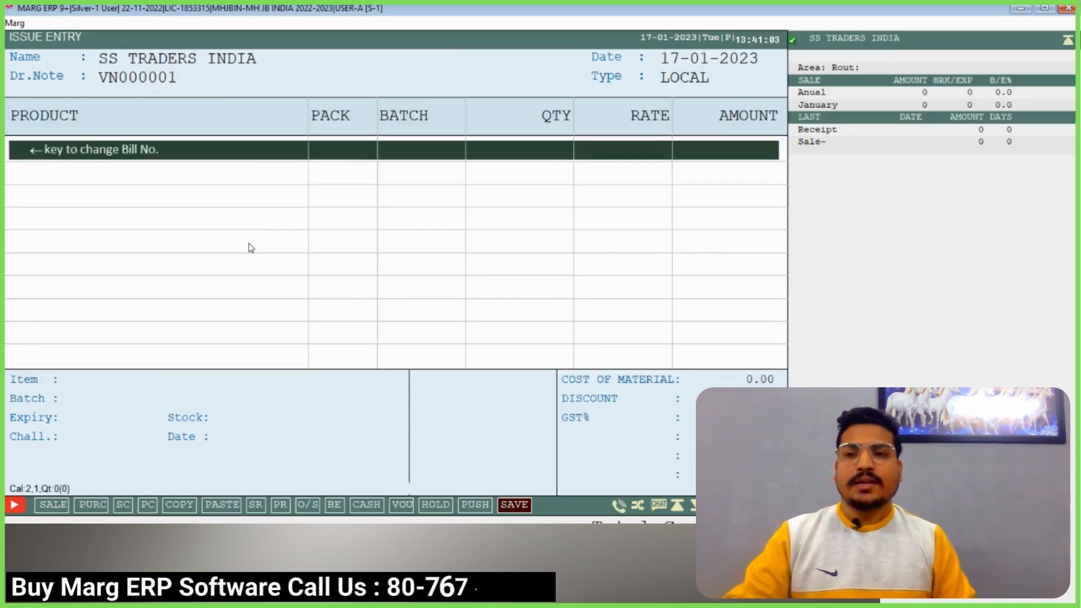
- Look over the cold drink products and the raw materials RAW 1 to RAW 4 in the issue entry's item list
{"action": "key", "text": "Return"}
{"action": "key", "text": "Up"}
{"action": "key", "text": "Home"}
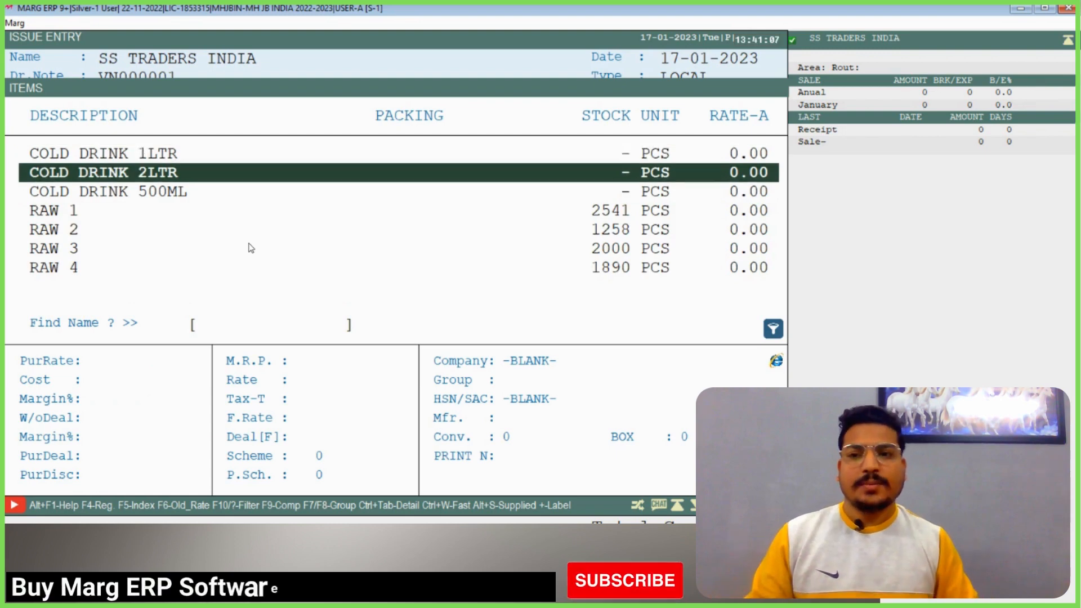
{"action": "key", "text": "Down"}
{"action": "key", "text": "Down"}
{"action": "key", "text": "Down"}
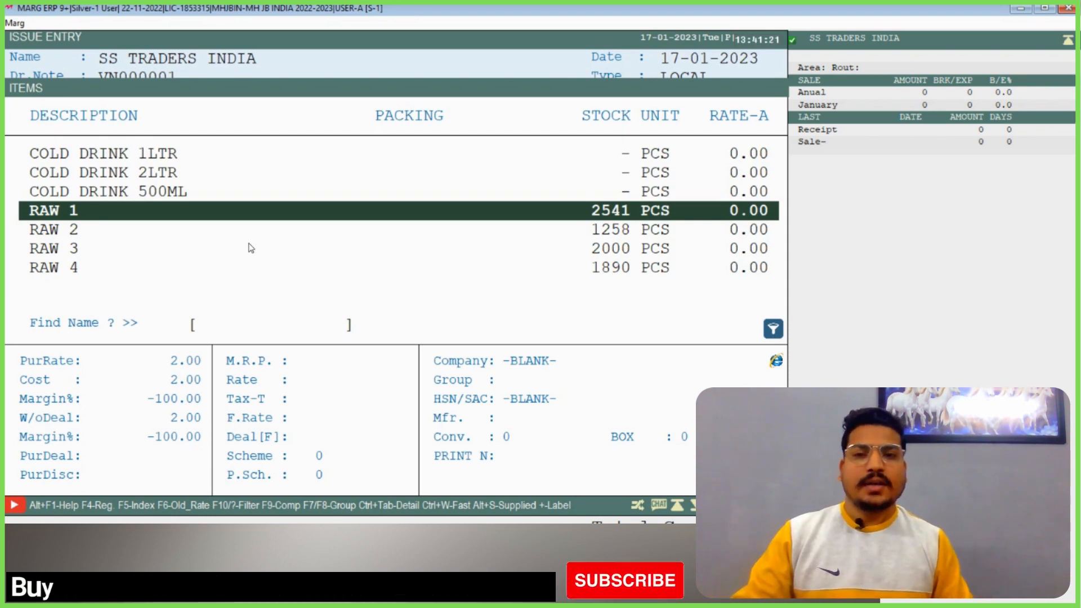
{"action": "key", "text": "Down"}
{"action": "key", "text": "Down"}
{"action": "key", "text": "Down"}
{"action": "key", "text": "Up"}
{"action": "key", "text": "Home"}
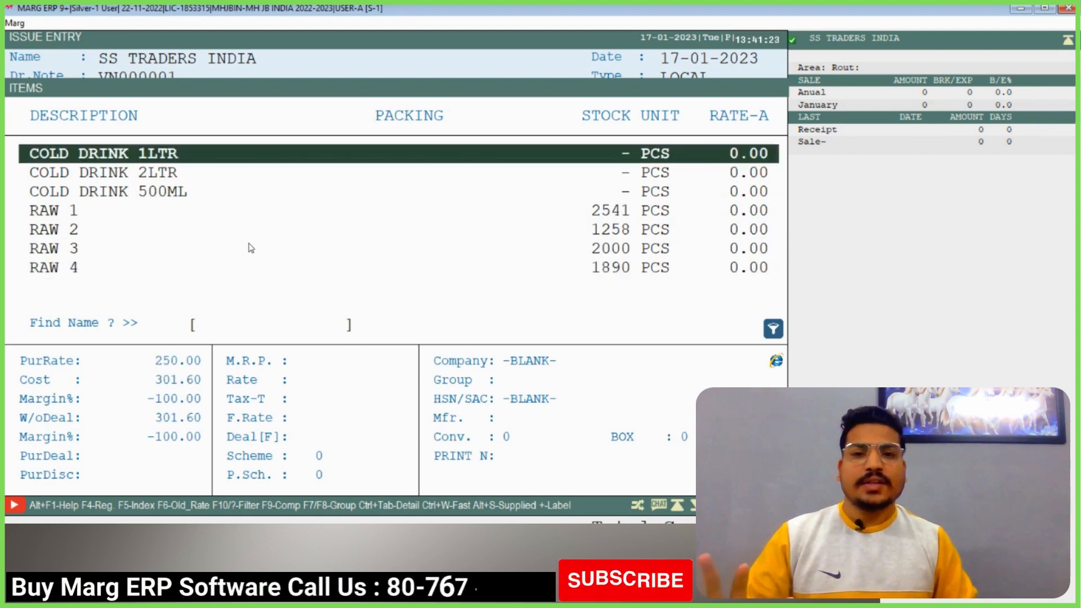
- Add RAW 1 to the issue entry with a quantity of 200, keeping the default rate
{"action": "key", "text": "Down"}
{"action": "key", "text": "Down"}
{"action": "key", "text": "Down"}
{"action": "key", "text": "Return"}
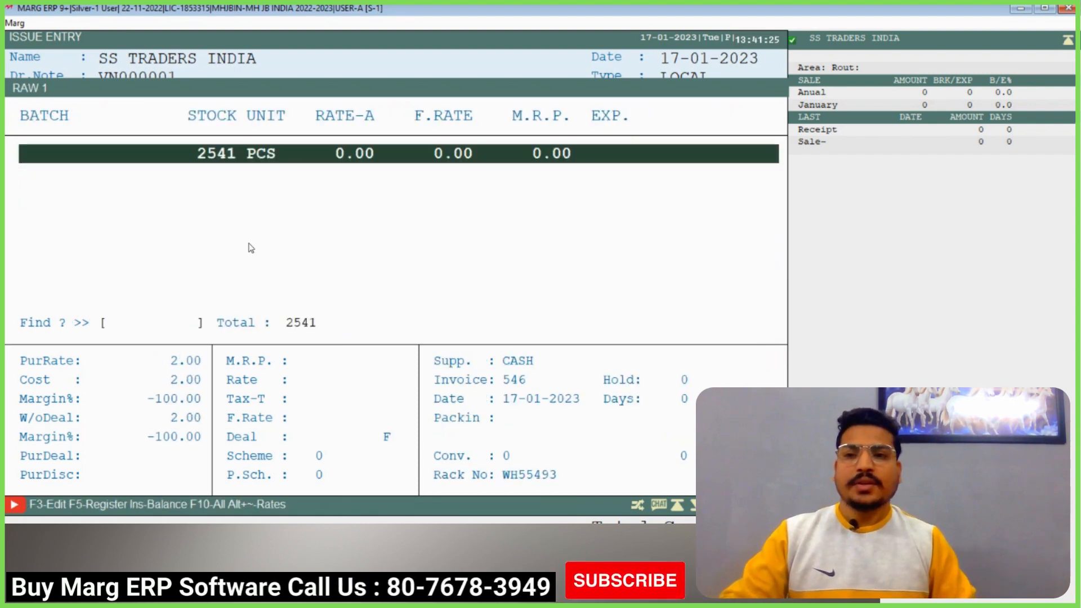
{"action": "key", "text": "Return"}
{"action": "type", "text": "200"}
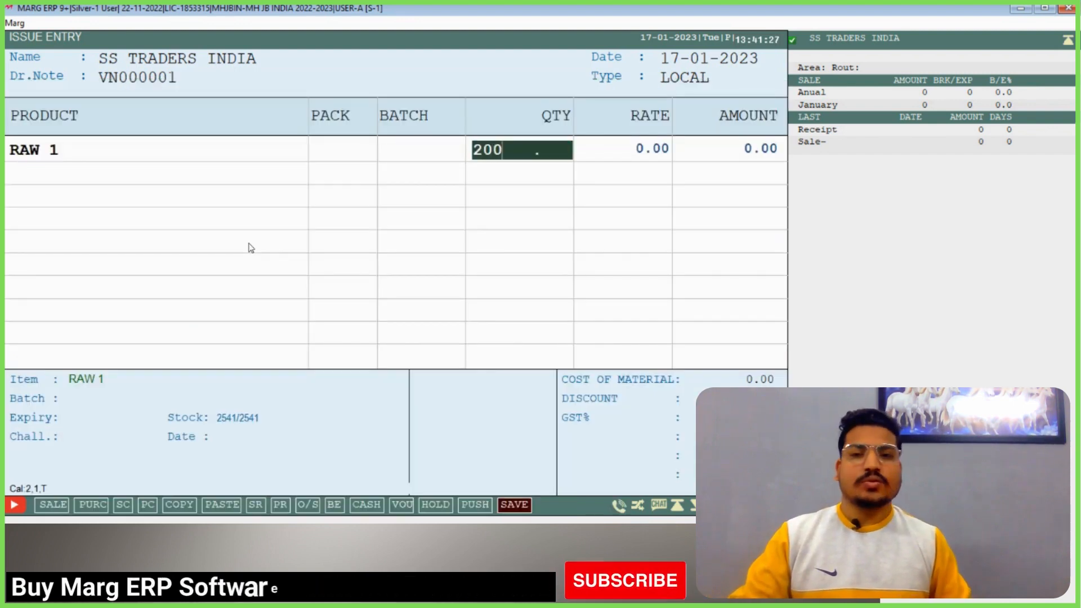
{"action": "key", "text": "Return"}
{"action": "key", "text": "Return"}
{"action": "key", "text": "Return"}
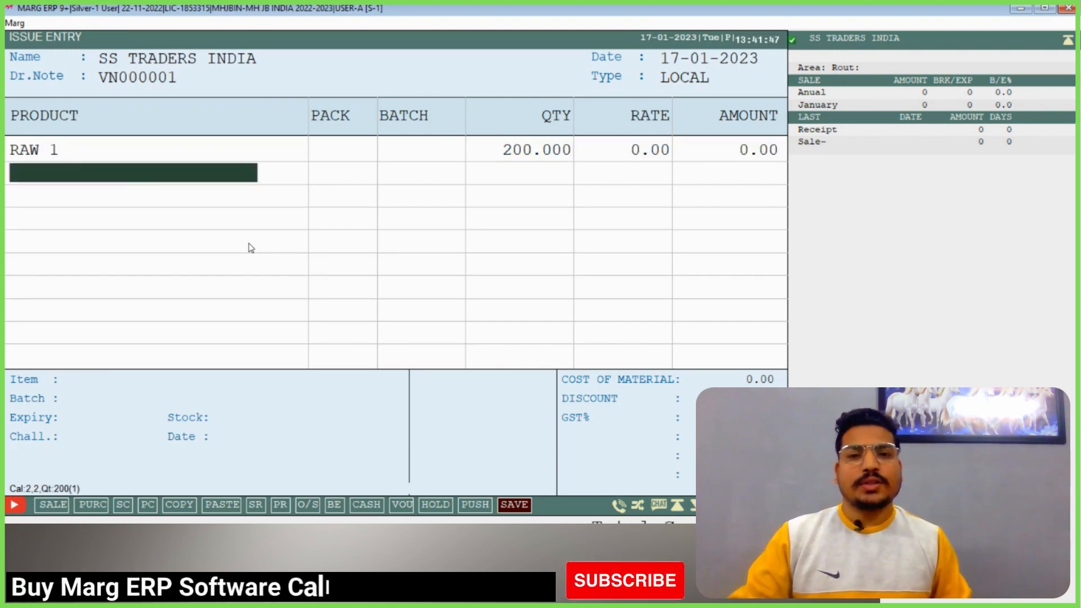
- Add RAW 2 to the issue entry with a quantity of 250, keeping the default rate
{"action": "key", "text": "Down"}
{"action": "key", "text": "Return"}
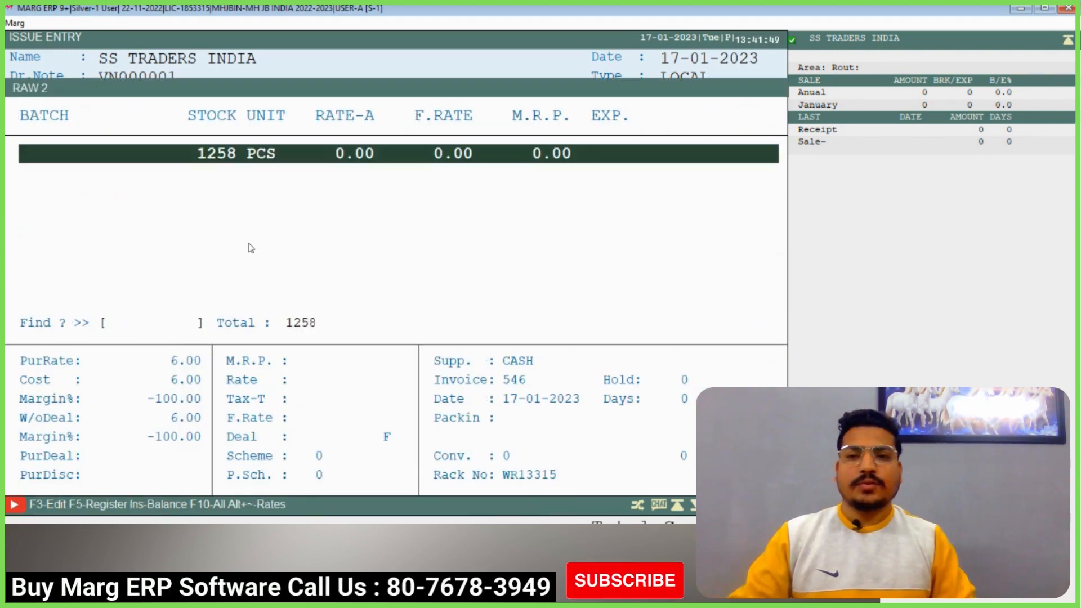
{"action": "key", "text": "Return"}
{"action": "type", "text": "250"}
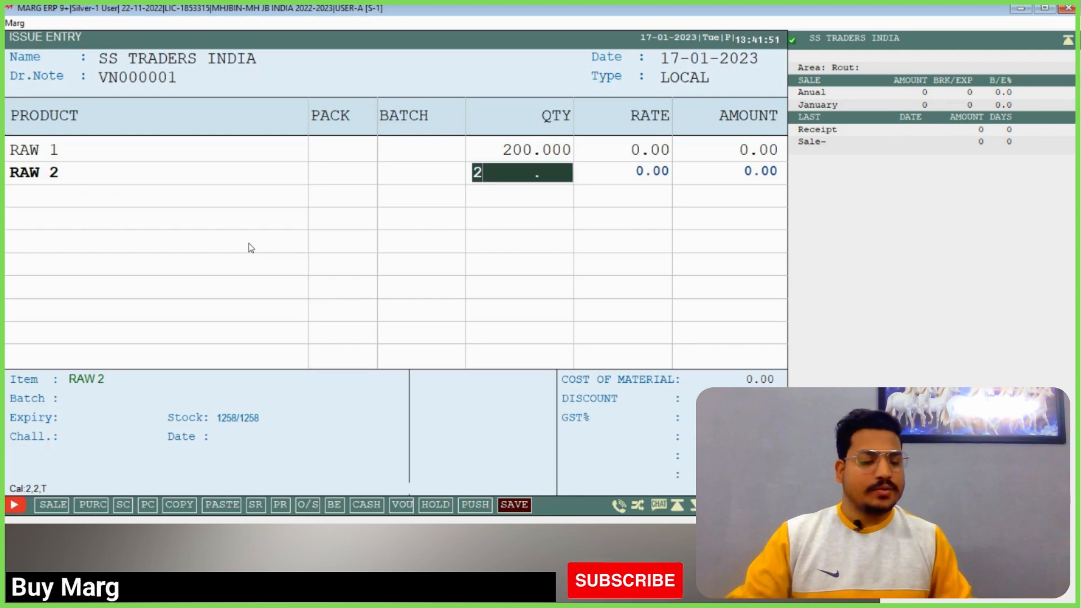
{"action": "key", "text": "Return"}
{"action": "key", "text": "Return"}
{"action": "key", "text": "Return"}
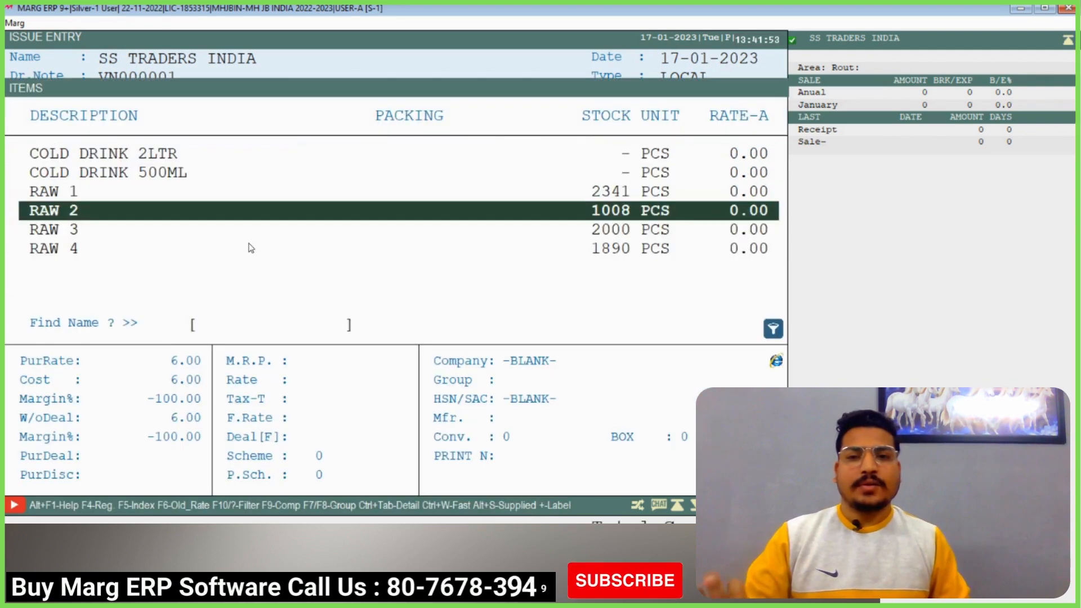
- Add RAW 3 to the issue entry with a quantity of 150, keeping the default rate
{"action": "key", "text": "Down"}
{"action": "key", "text": "Return"}
{"action": "key", "text": "Return"}
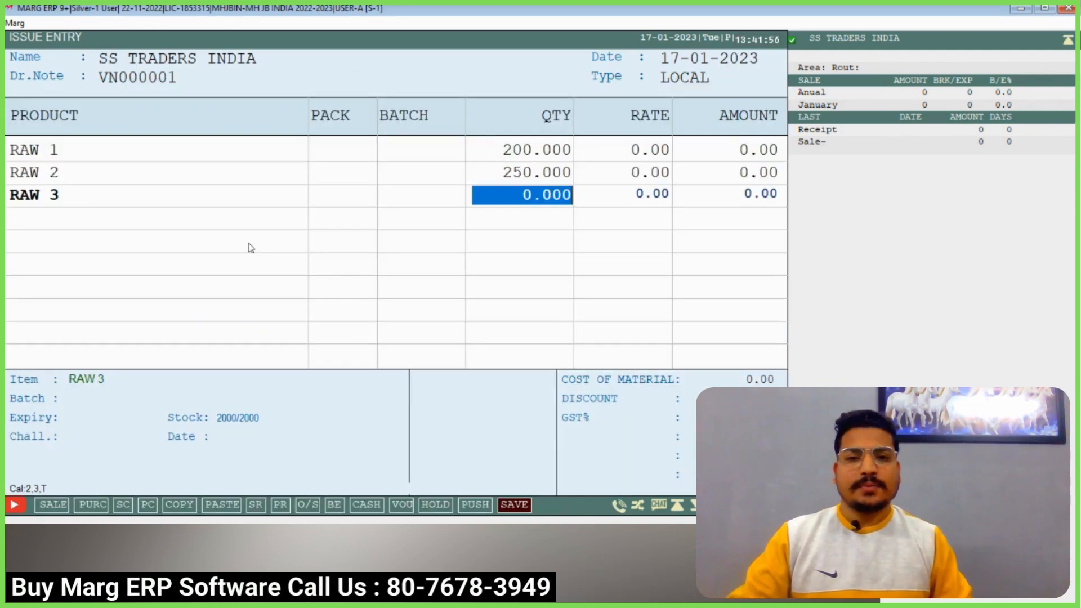
{"action": "type", "text": "150"}
{"action": "key", "text": "Return"}
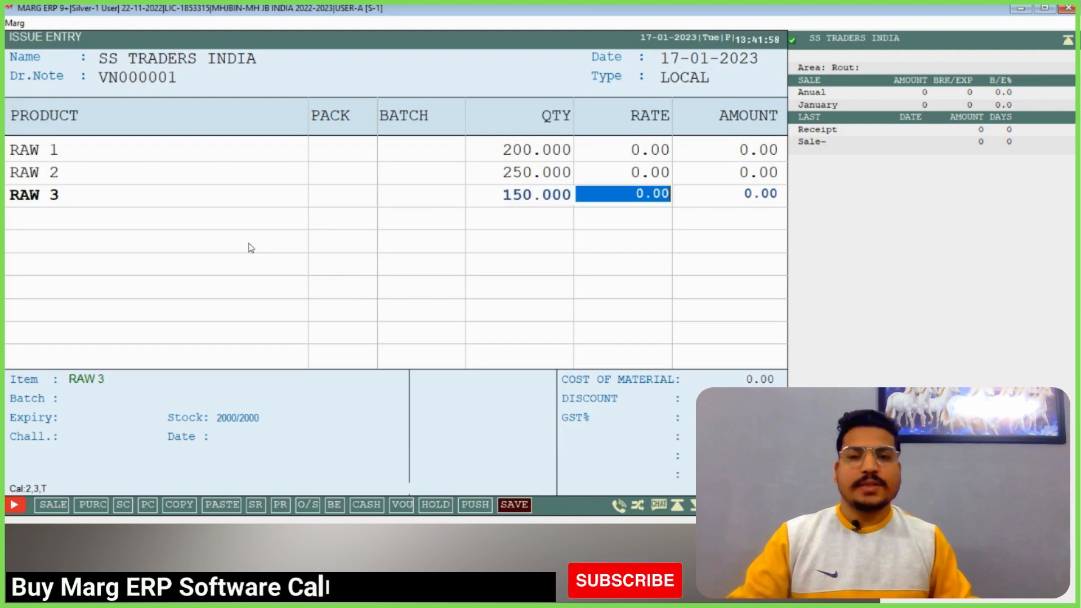
{"action": "key", "text": "Return"}
{"action": "key", "text": "Return"}
{"action": "key", "text": "Return"}
- Add RAW 4 to the issue entry with a quantity of 250, keeping the default rate
{"action": "key", "text": "Down"}
{"action": "key", "text": "Return"}
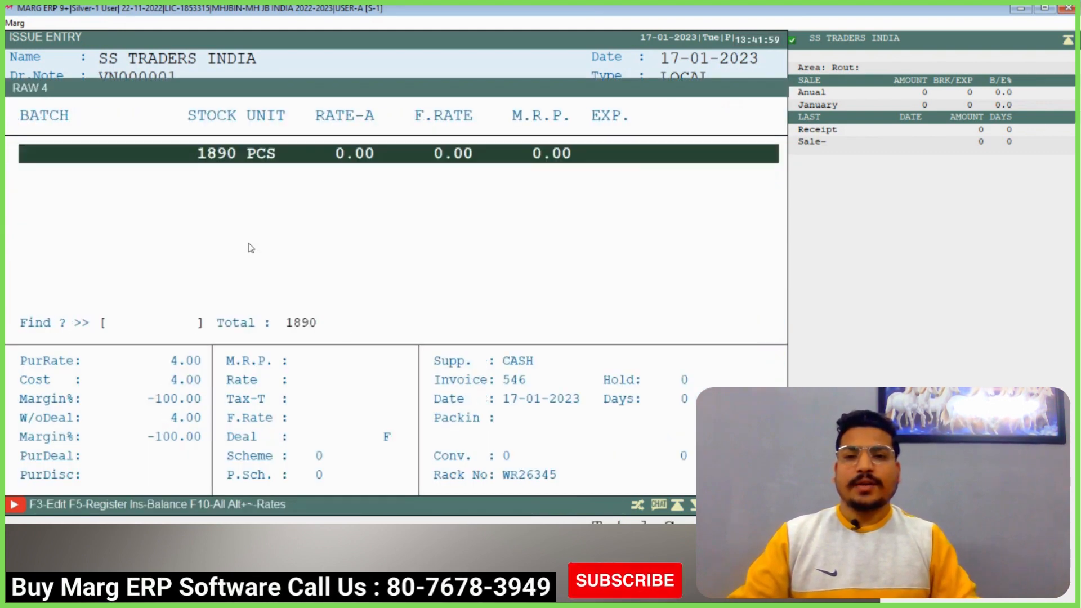
{"action": "key", "text": "Return"}
{"action": "type", "text": "250"}
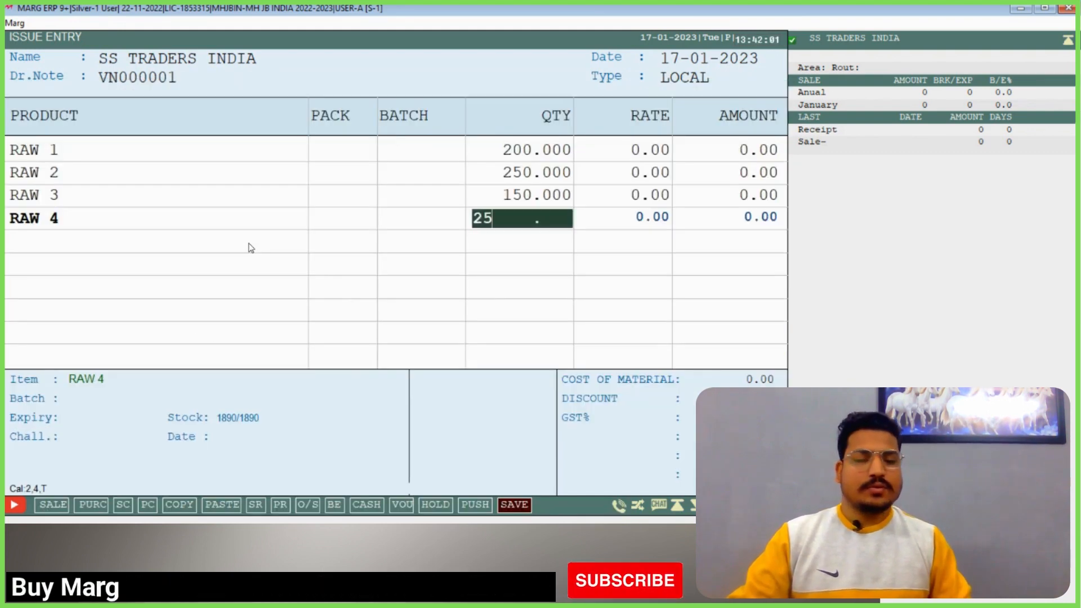
{"action": "key", "text": "Return"}
{"action": "key", "text": "Return"}
{"action": "key", "text": "Return"}
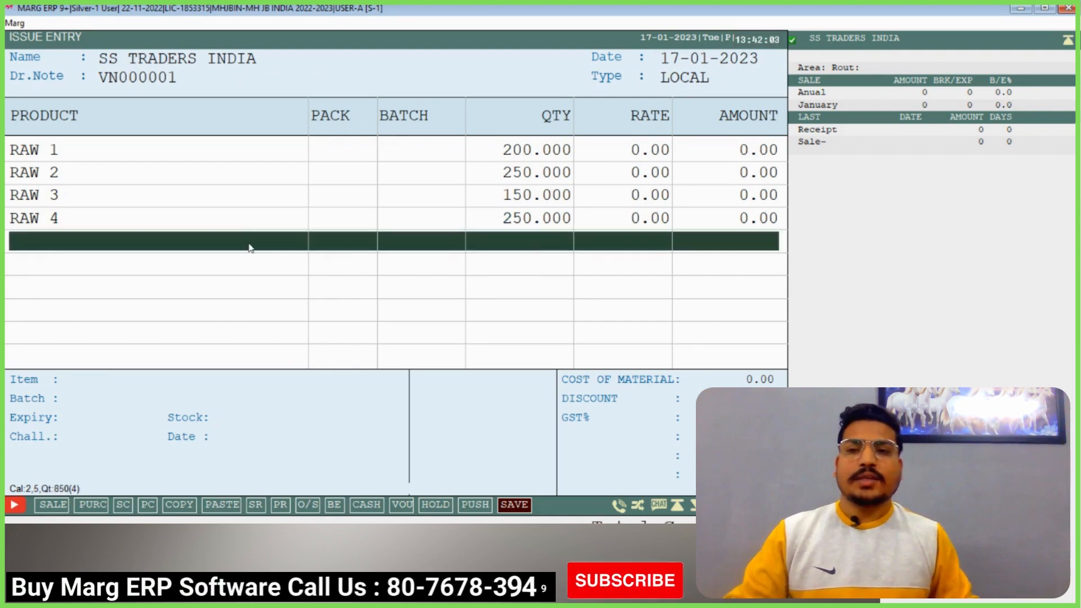
- Save the SS TRADERS INDIA issue entry without printing it and leave the issue entry screen
{"action": "key", "text": "Escape"}
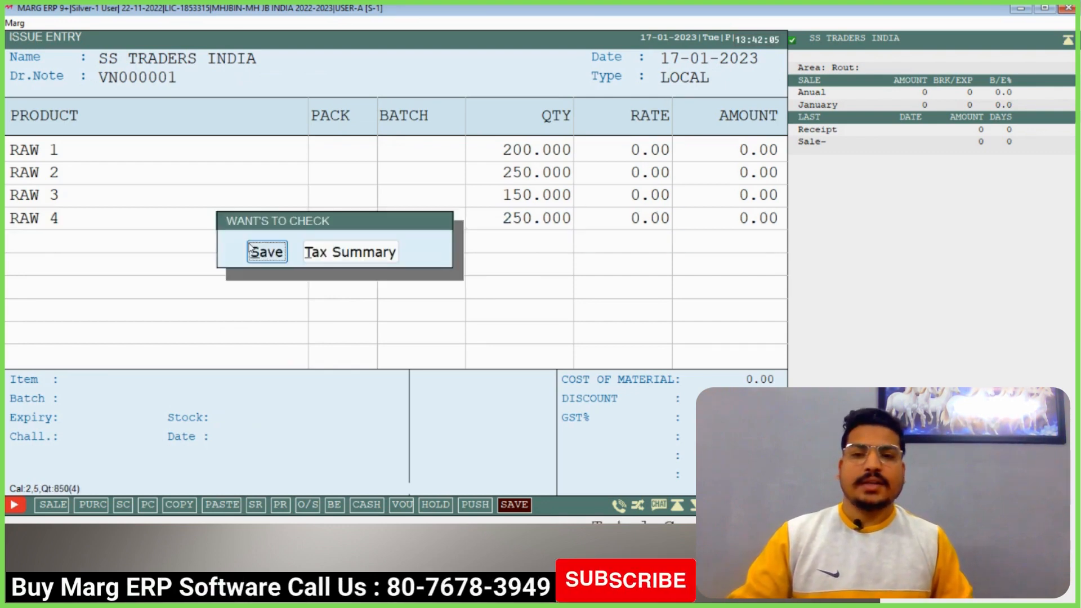
{"action": "key", "text": "Return"}
{"action": "key", "text": "Return"}
{"action": "key", "text": "Return"}
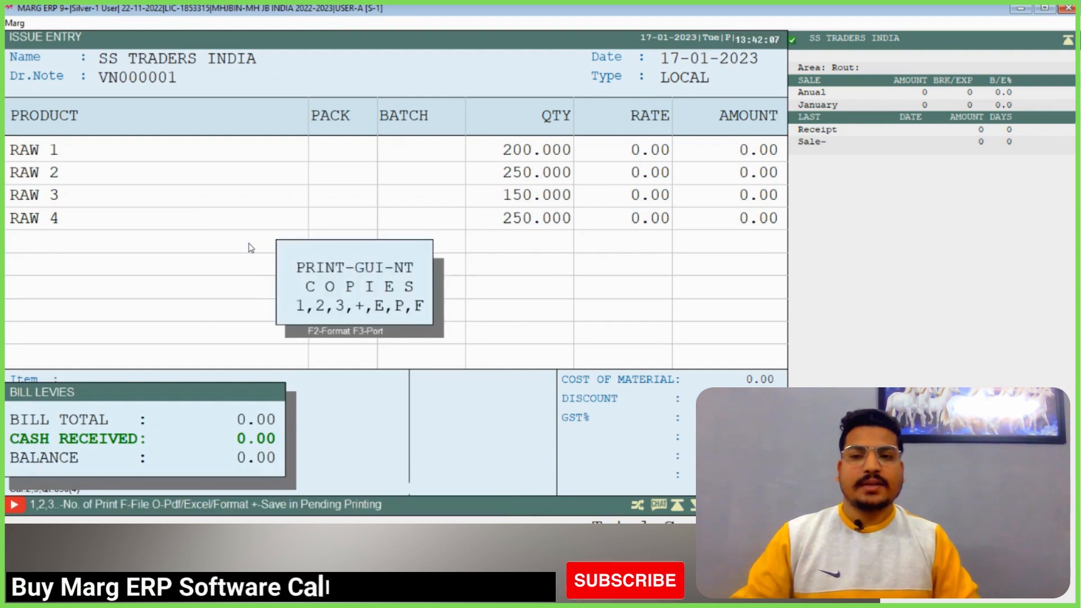
{"action": "key", "text": "Escape"}
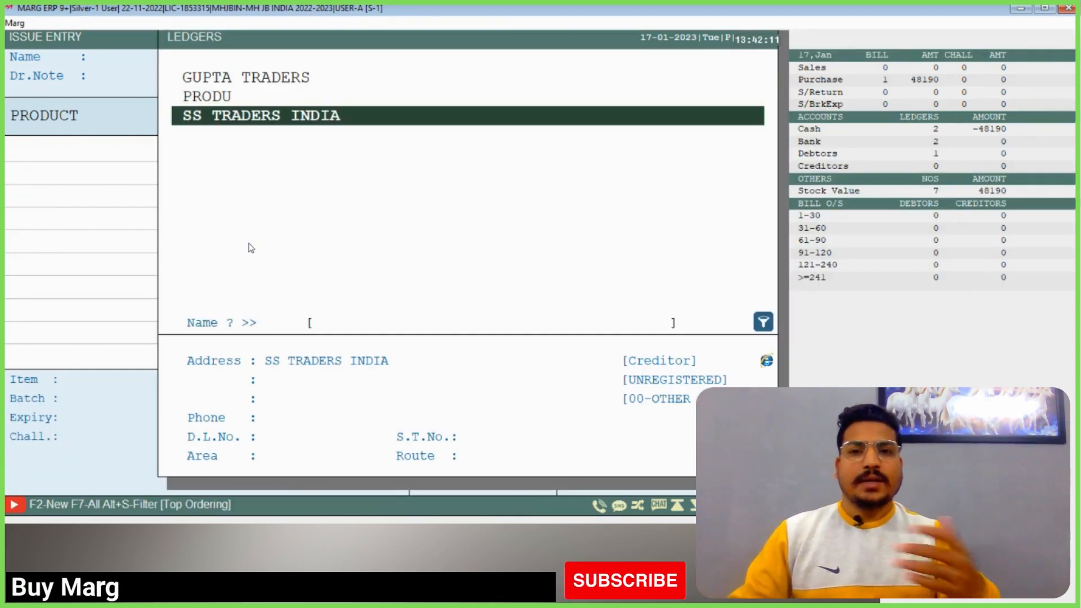
{"action": "key", "text": "Escape"}
{"action": "key", "text": "Escape"}
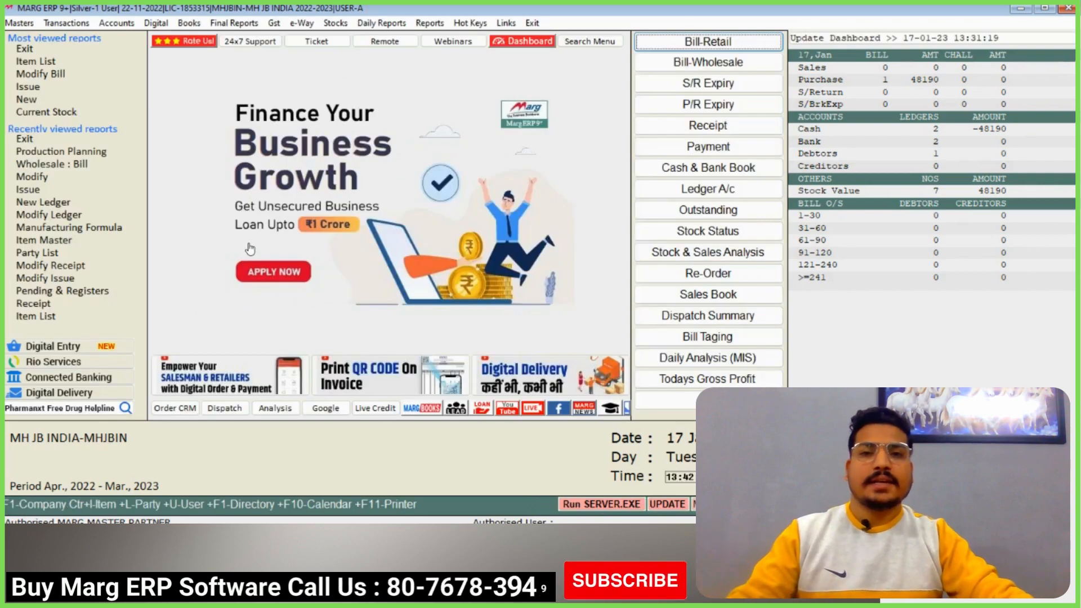
- Open the Bill of Material Pending & Registers report and expand the pending material of SS TRADERS INDIA
{"action": "left_click", "coordinate": [70, 24]}
{"action": "mouse_move", "coordinate": [169, 238]}
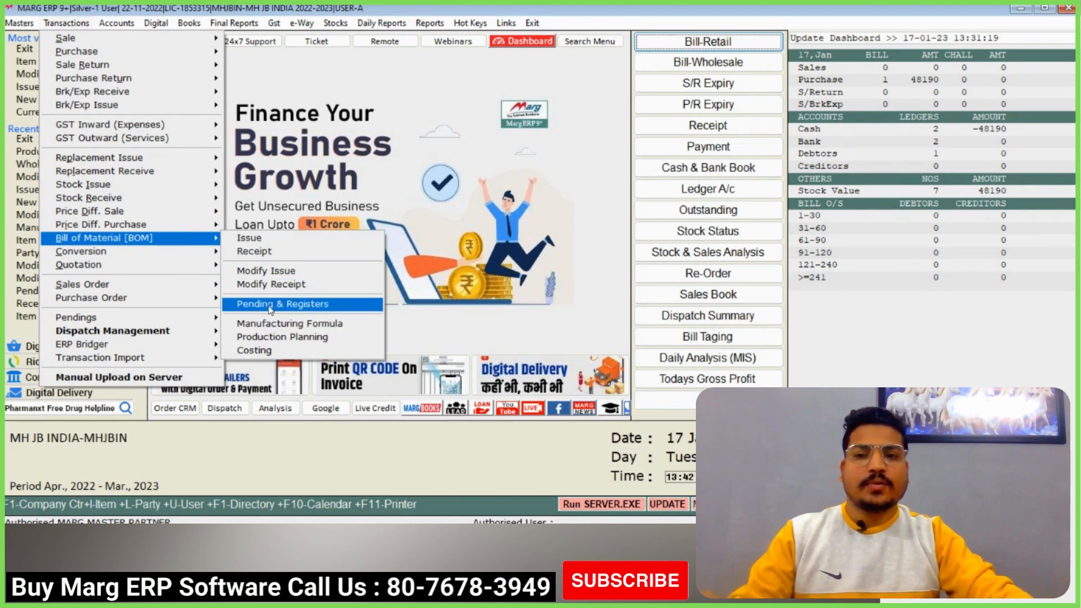
{"action": "left_click", "coordinate": [298, 309]}
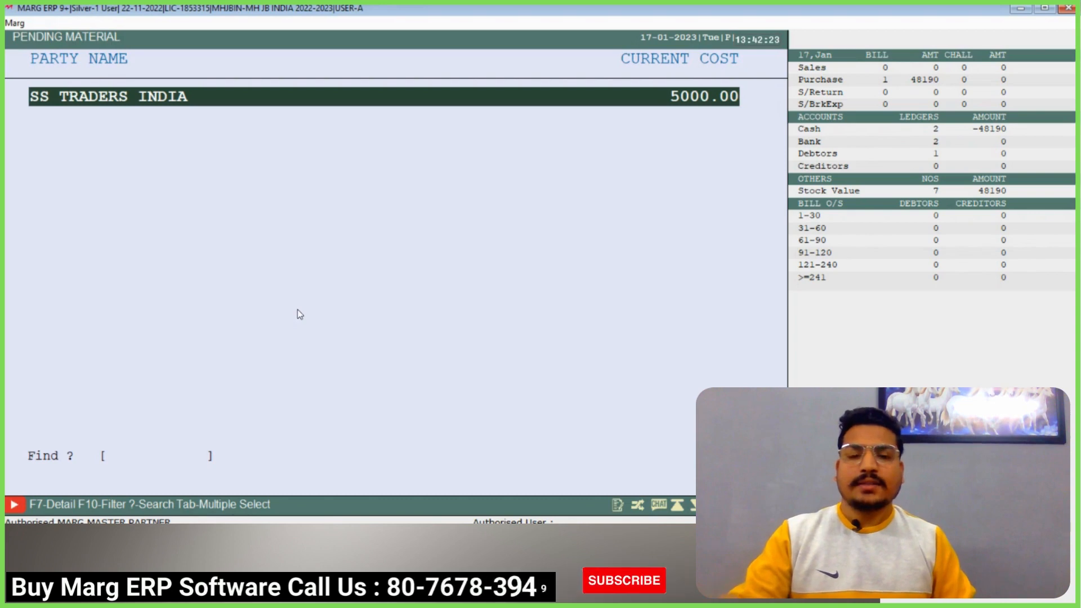
{"action": "key", "text": "Return"}
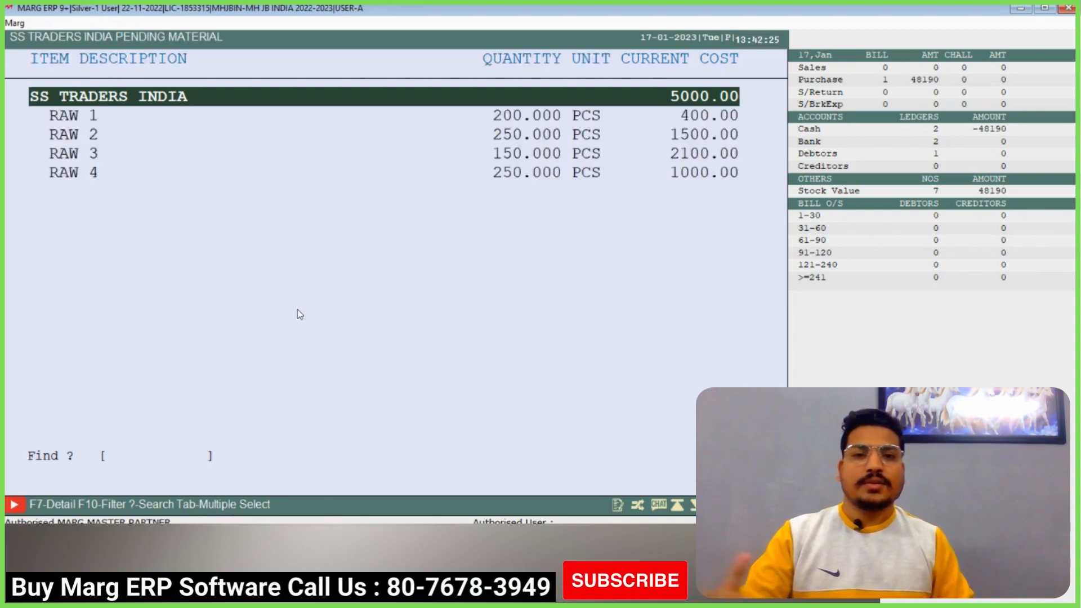
- Examine the pending quantity and current cost of RAW 1 to RAW 4 held by SS TRADERS INDIA
{"action": "key", "text": "Down"}
{"action": "key", "text": "Down"}
{"action": "key", "text": "Down"}
{"action": "key", "text": "Up"}
{"action": "key", "text": "Up"}
{"action": "key", "text": "Up"}
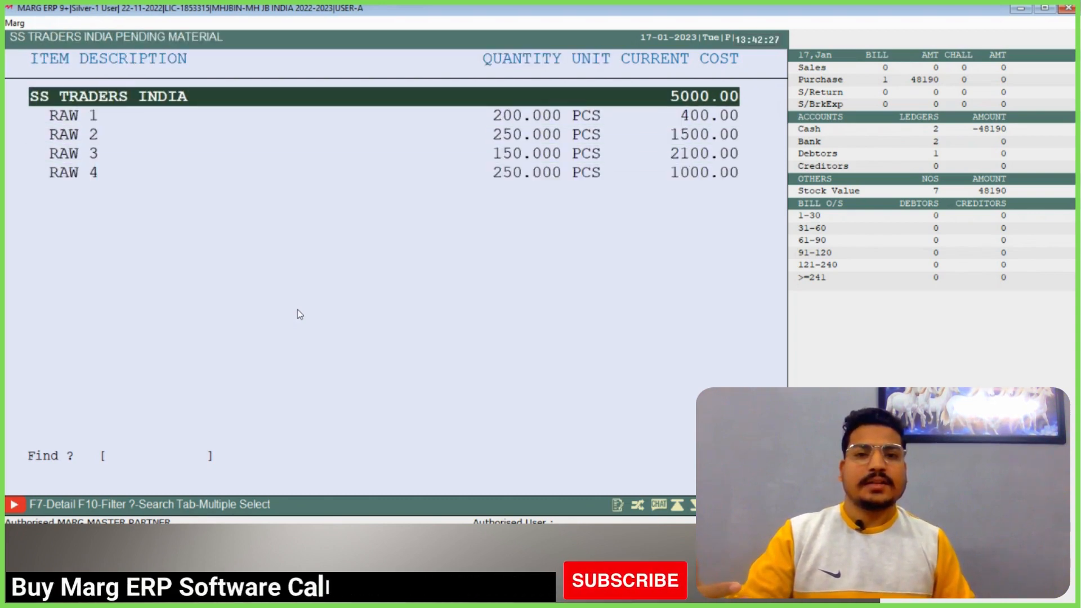
{"action": "key", "text": "Down"}
{"action": "key", "text": "Down"}
{"action": "key", "text": "Down"}
{"action": "key", "text": "Up"}
{"action": "key", "text": "Up"}
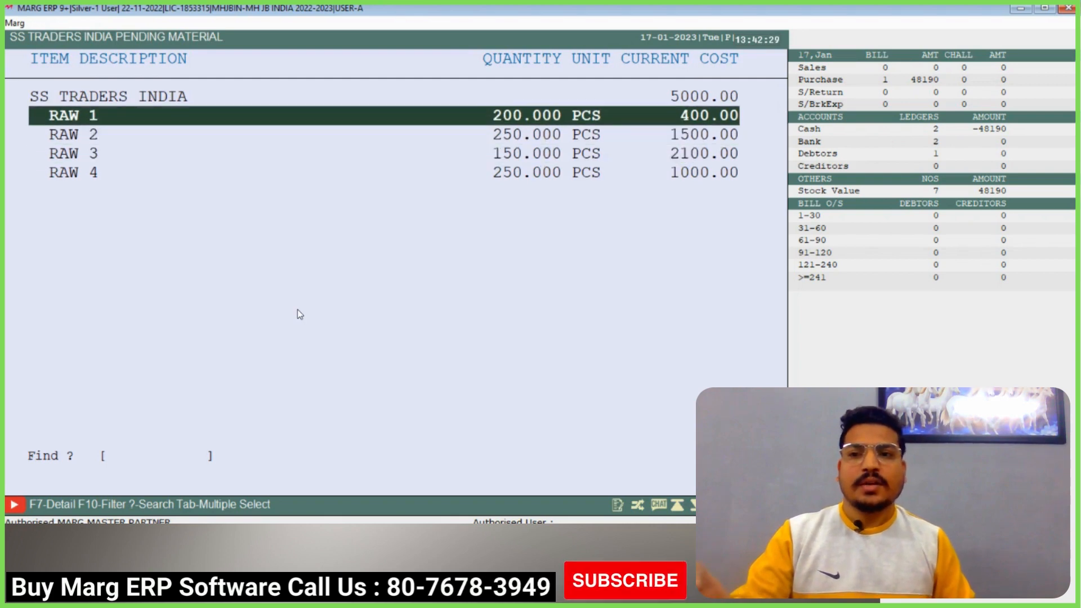
- Go through the RAW 1 to RAW 4 rows once more and close the pending material report
{"action": "key", "text": "Down"}
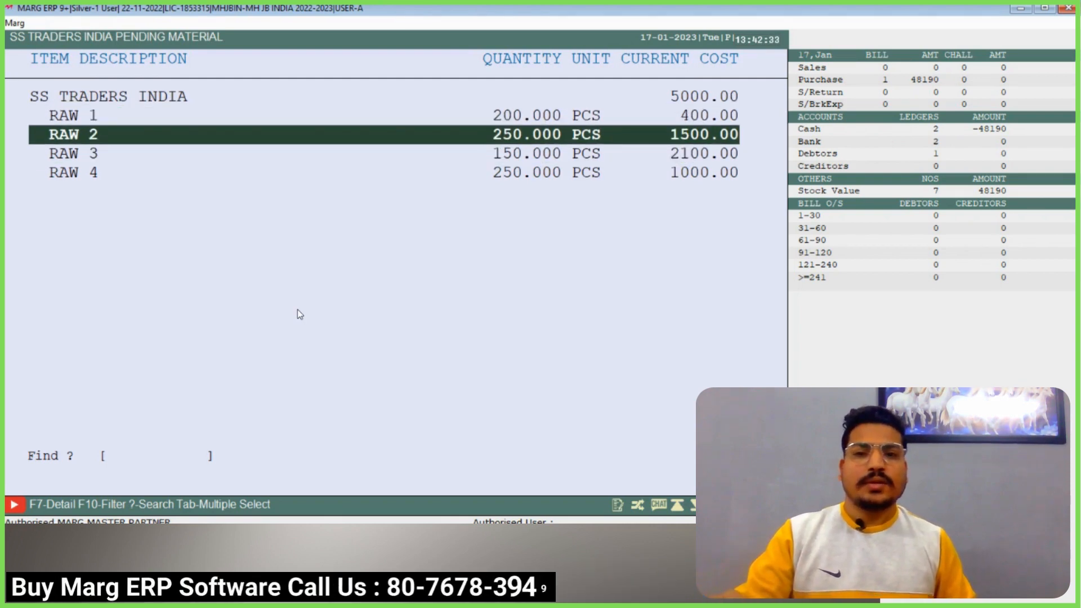
{"action": "key", "text": "Down"}
{"action": "key", "text": "Down"}
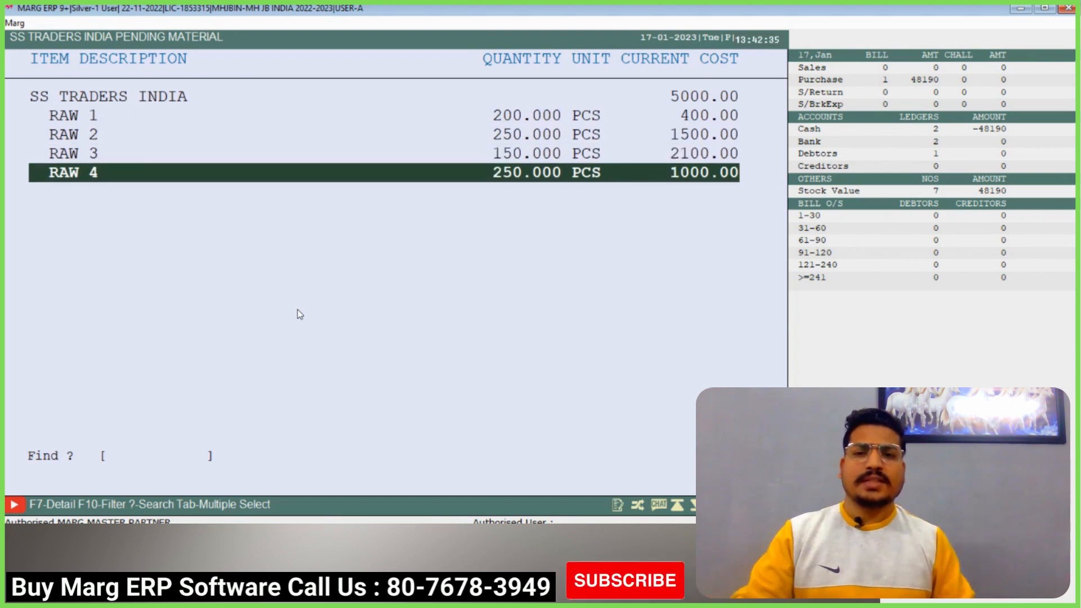
{"action": "key", "text": "Up"}
{"action": "key", "text": "Up"}
{"action": "key", "text": "Up"}
{"action": "key", "text": "Up"}
{"action": "key", "text": "Escape"}
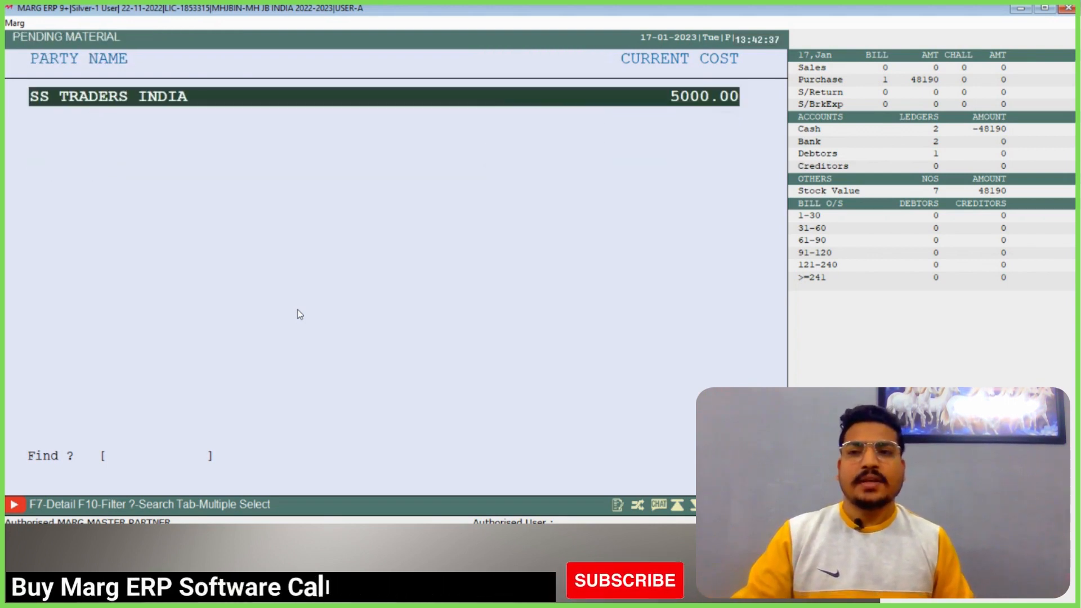
{"action": "key", "text": "Escape"}
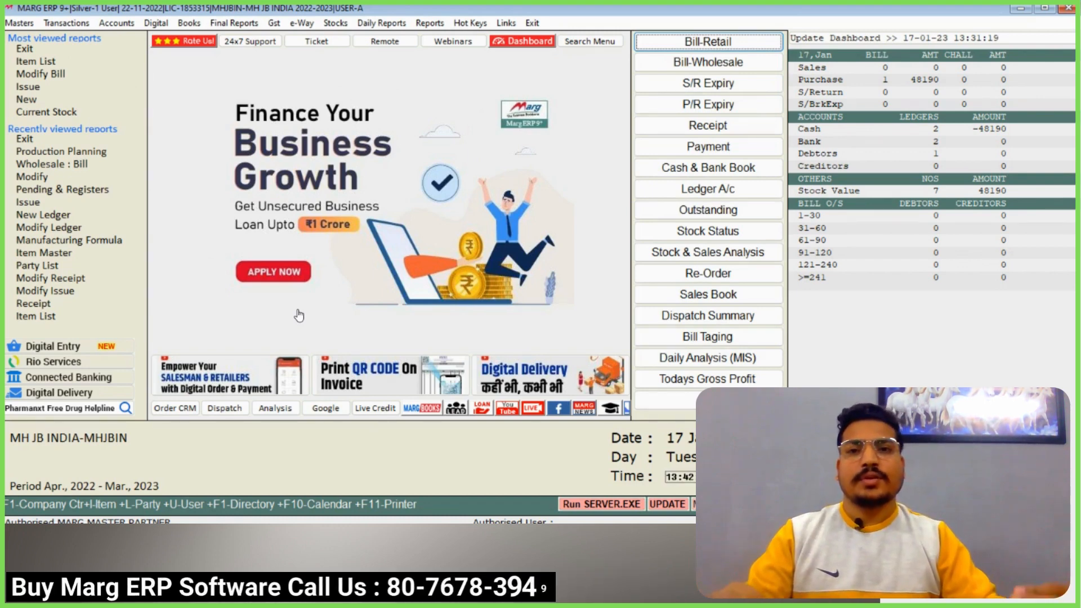
- Start a Bill of Material receipt entry for SS TRADERS INDIA, accepting the unregistered supplier alert and the party details
{"action": "left_click", "coordinate": [63, 24]}
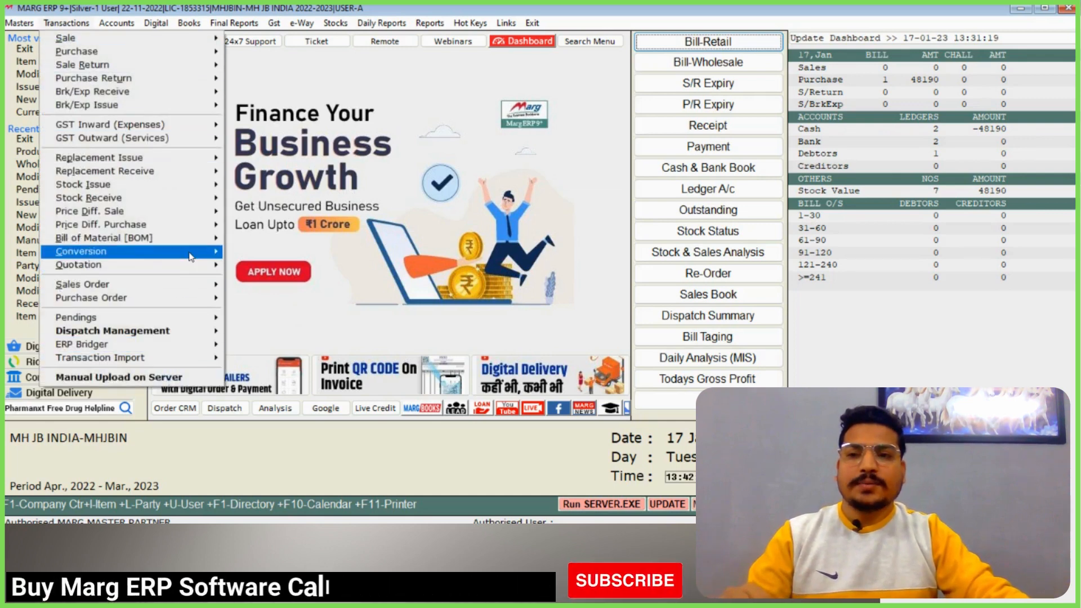
{"action": "mouse_move", "coordinate": [191, 248]}
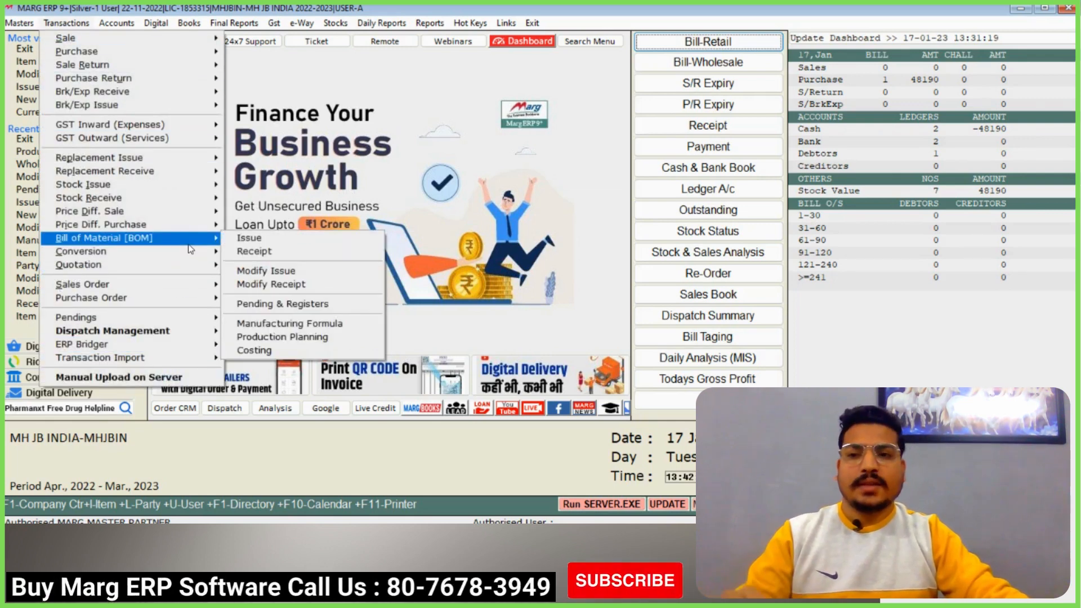
{"action": "left_click", "coordinate": [276, 258]}
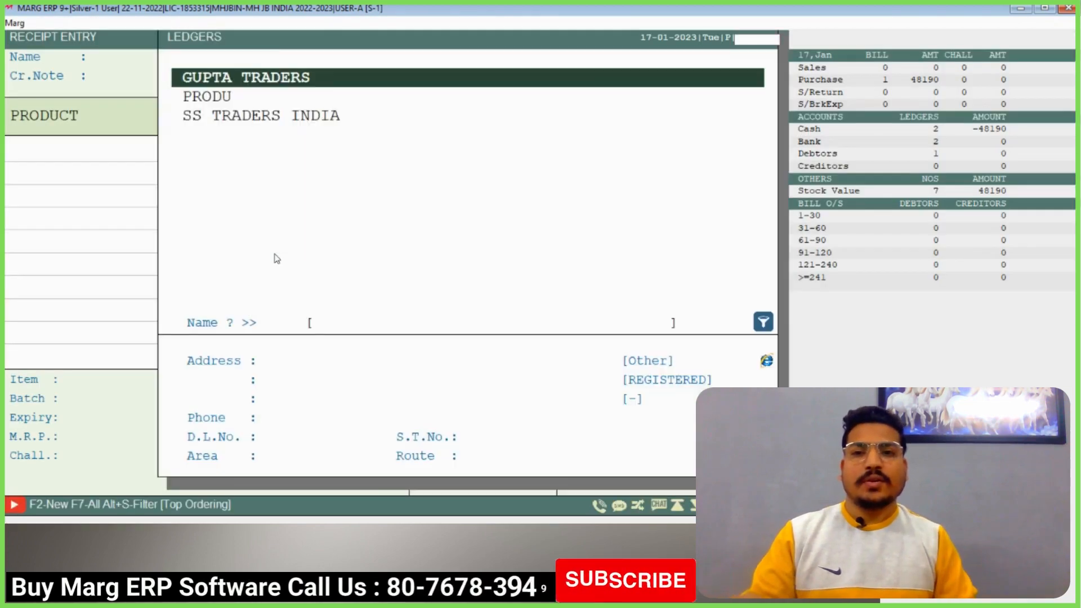
{"action": "key", "text": "Down"}
{"action": "key", "text": "Down"}
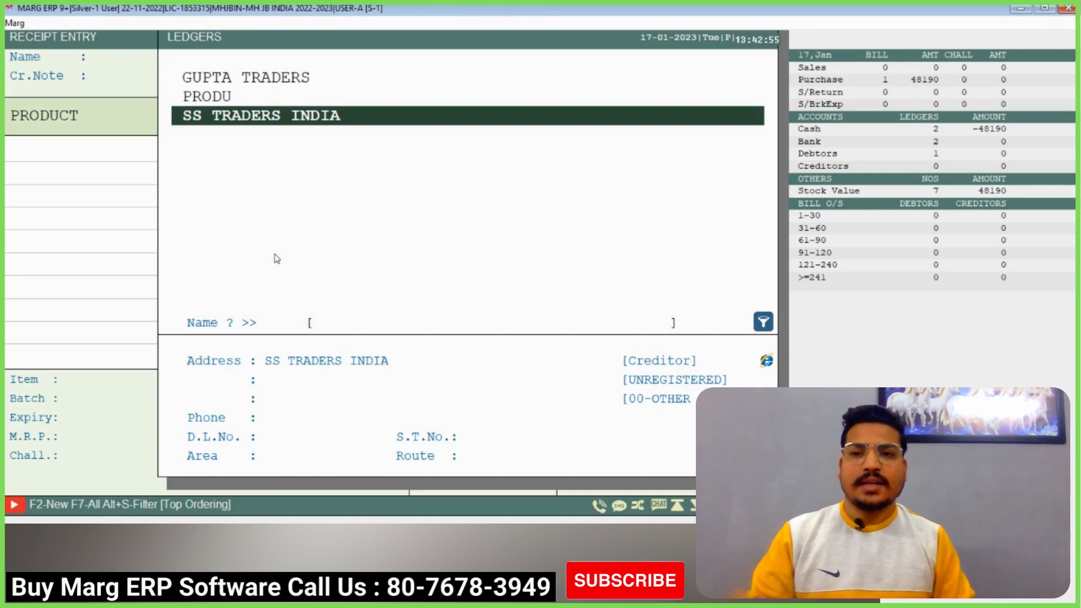
{"action": "key", "text": "Return"}
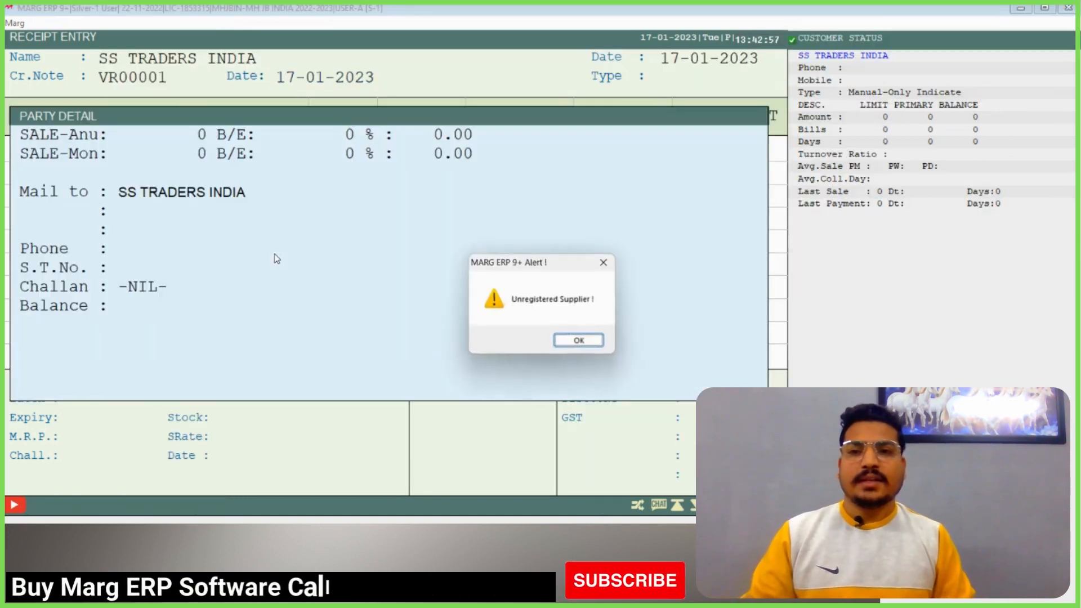
{"action": "key", "text": "Return"}
{"action": "key", "text": "Return"}
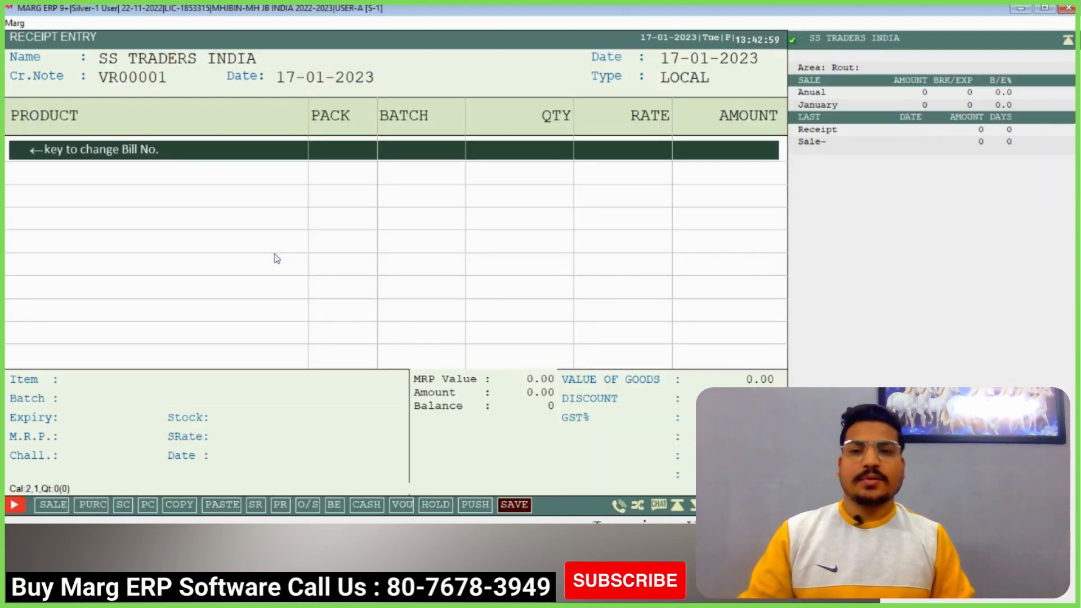
- Add COLD DRINK 2LTR as the first product of the receipt entry
{"action": "key", "text": "Return"}
{"action": "key", "text": "Down"}
{"action": "key", "text": "Down"}
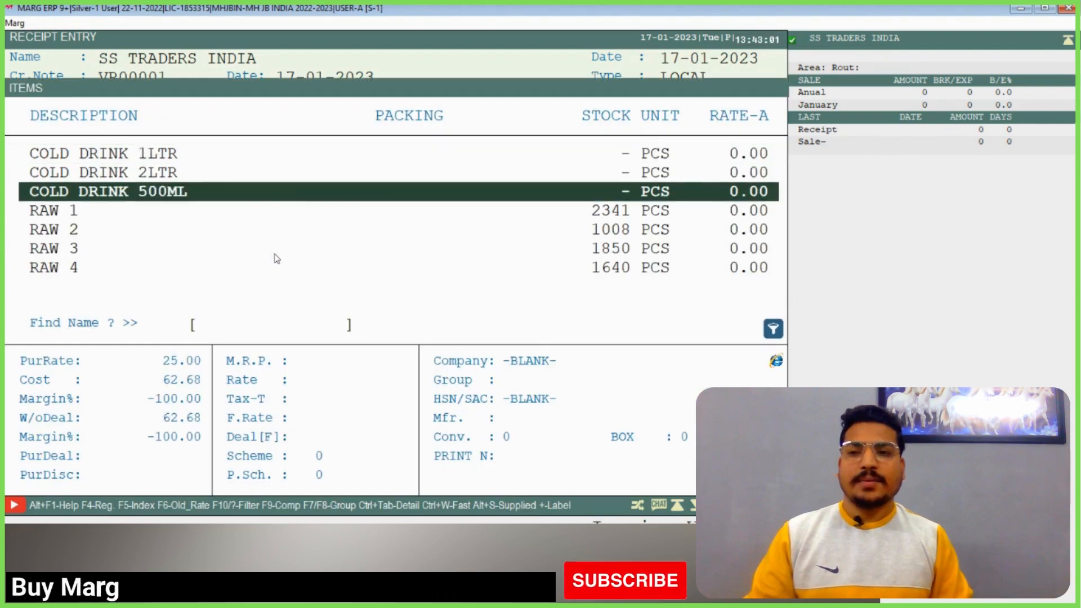
{"action": "key", "text": "Up"}
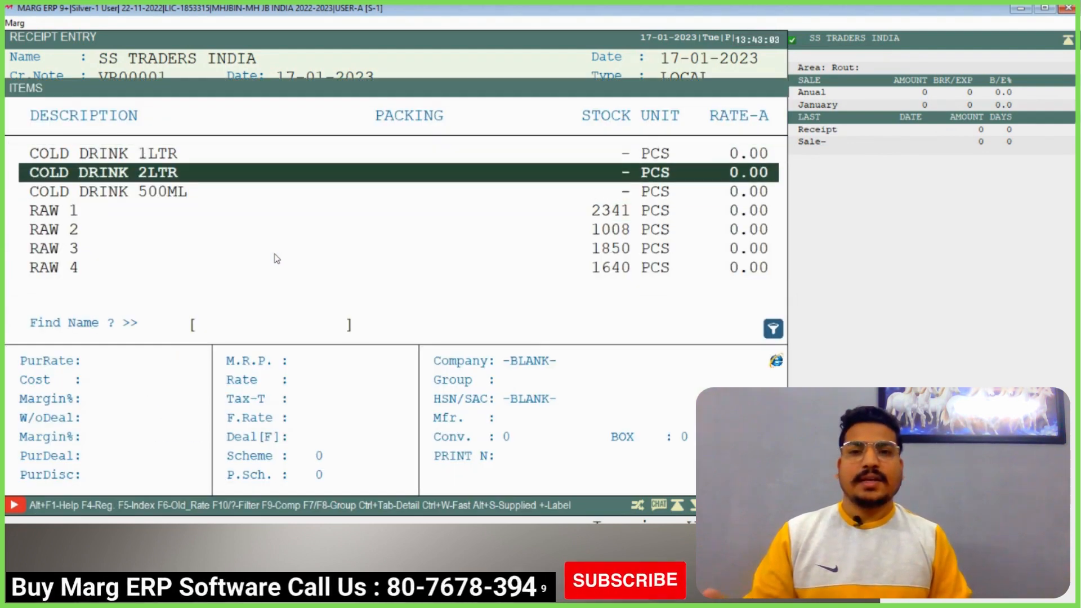
{"action": "key", "text": "Return"}
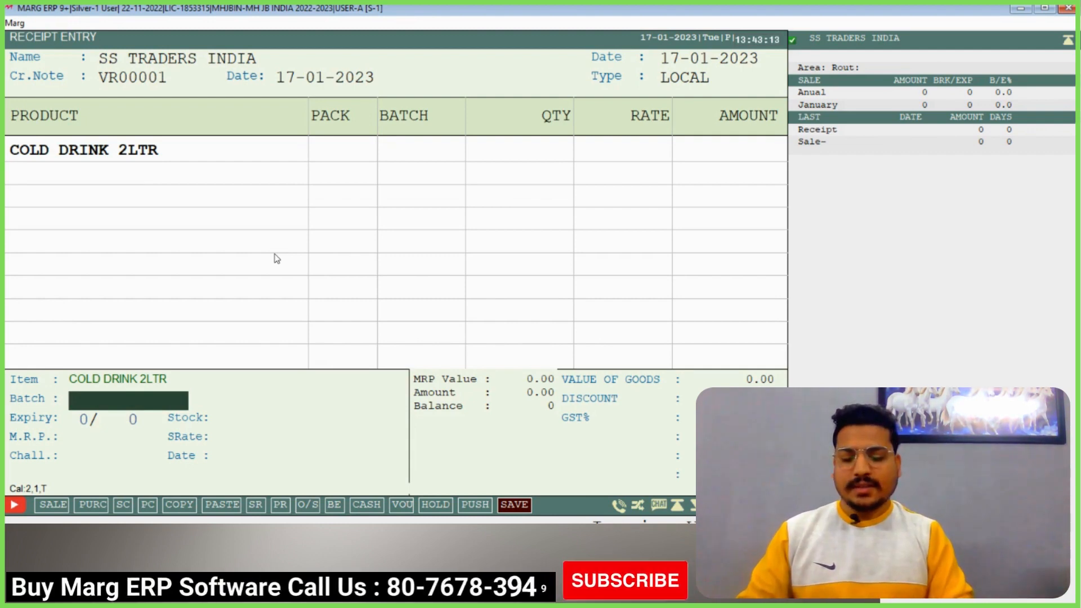
- Give COLD DRINK 2LTR the batch number YTH644 and an expiry of 2/24
{"action": "type", "text": "TH644"}
{"action": "key", "text": "Return"}
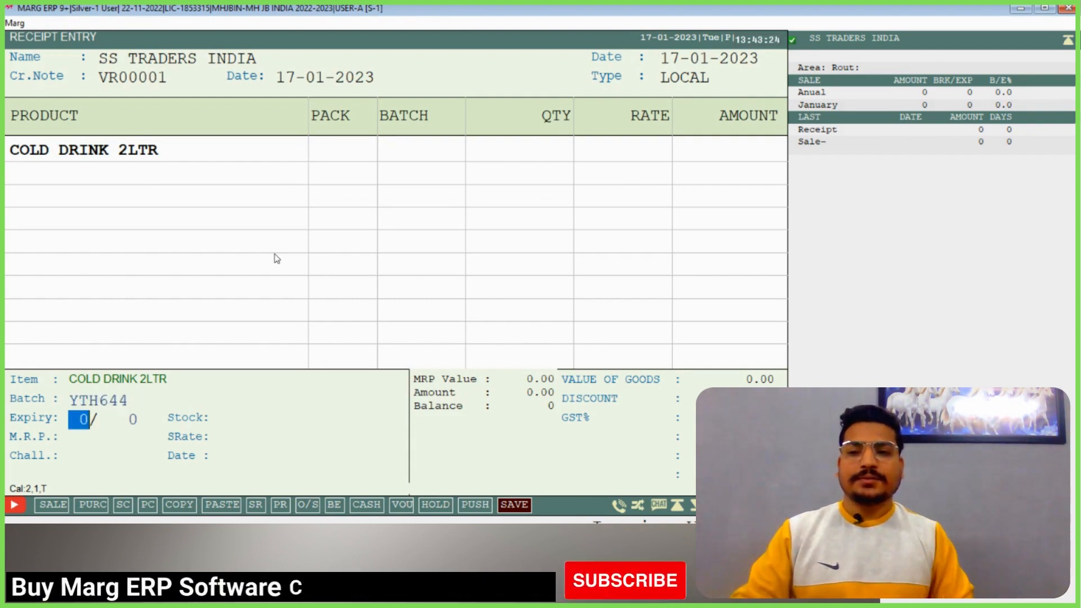
{"action": "type", "text": "2"}
{"action": "key", "text": "Return"}
{"action": "type", "text": "2"}
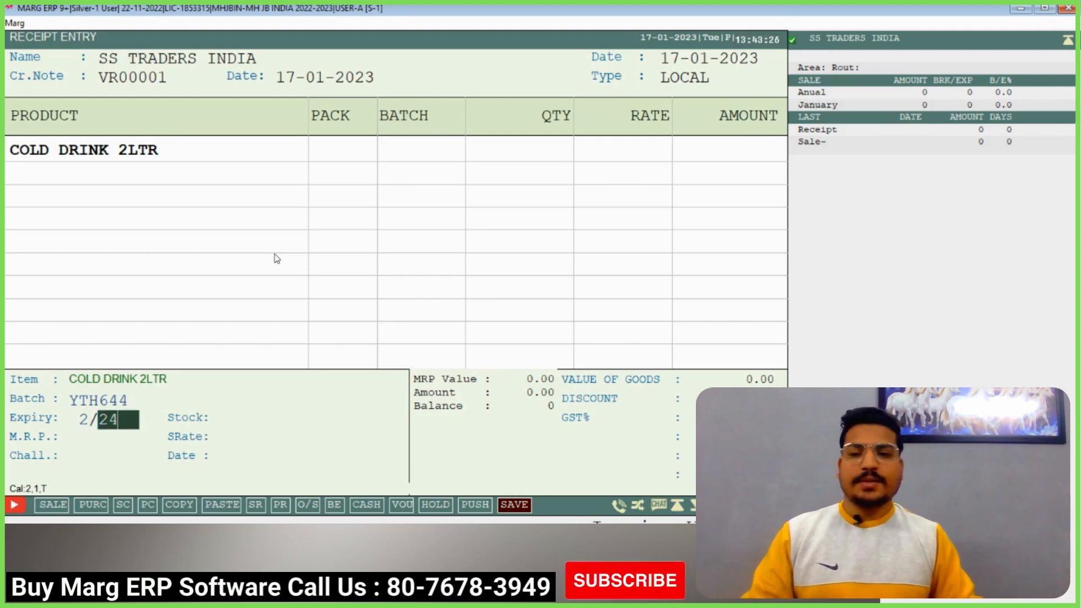
{"action": "type", "text": "4"}
{"action": "key", "text": "Return"}
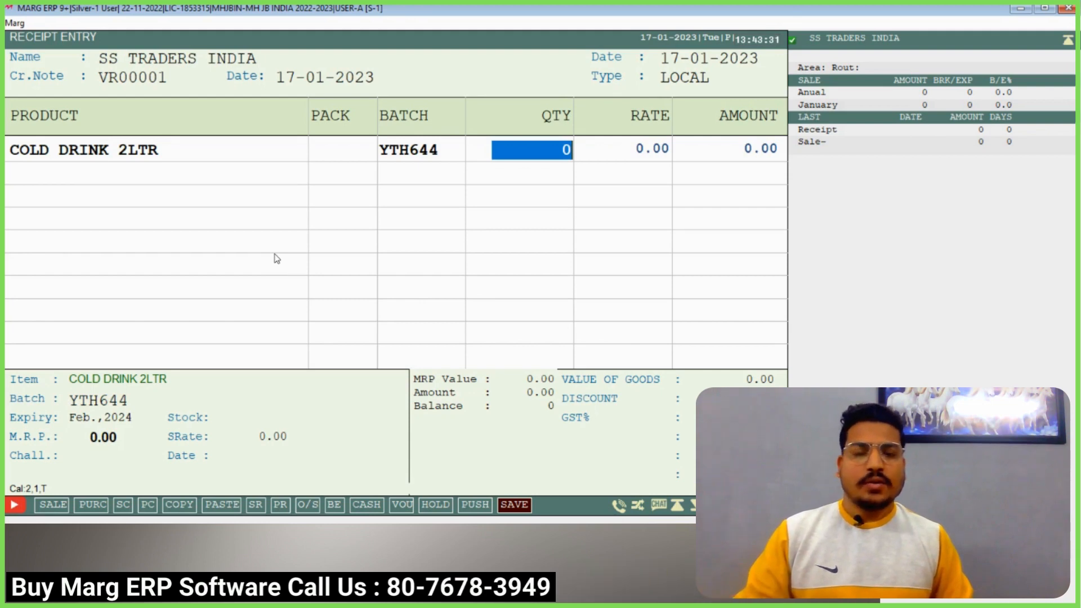
- Set the received quantity of COLD DRINK 2LTR to 50 and its rate to 60
{"action": "type", "text": "50"}
{"action": "key", "text": "Return"}
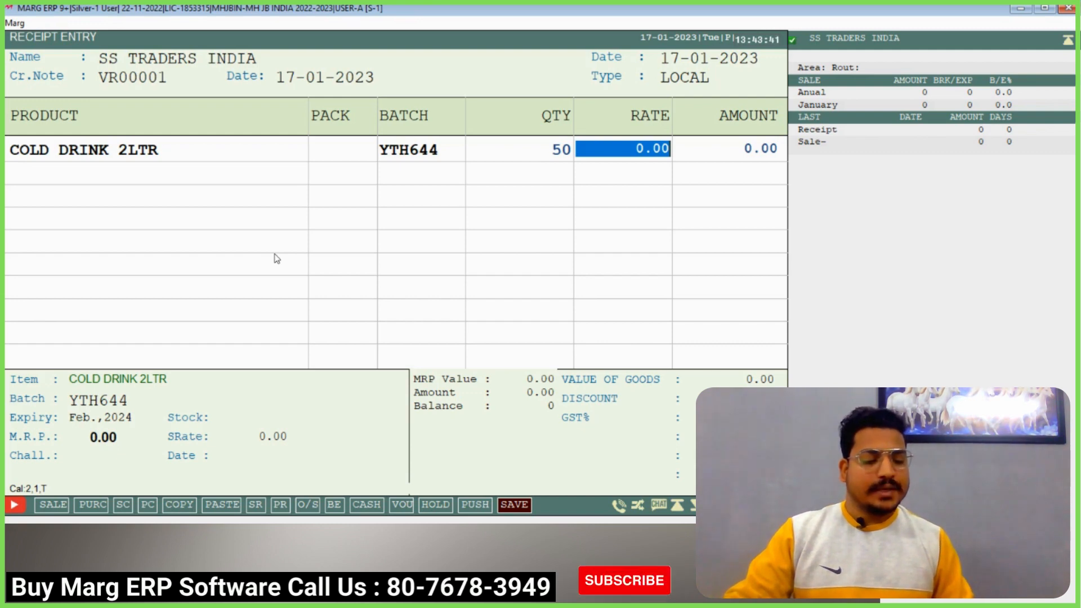
{"action": "type", "text": "60"}
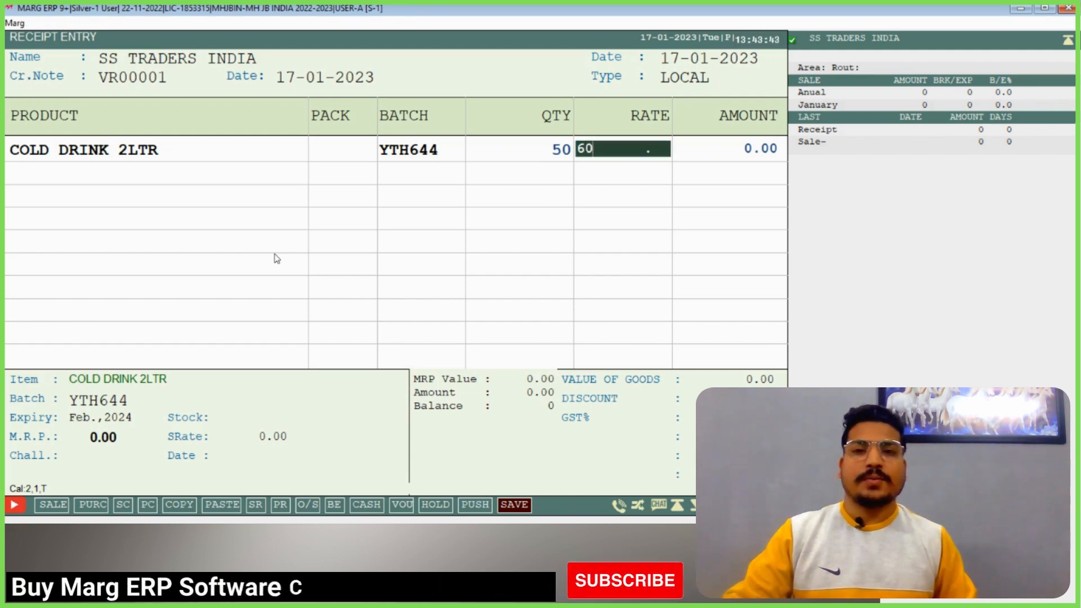
{"action": "key", "text": "Return"}
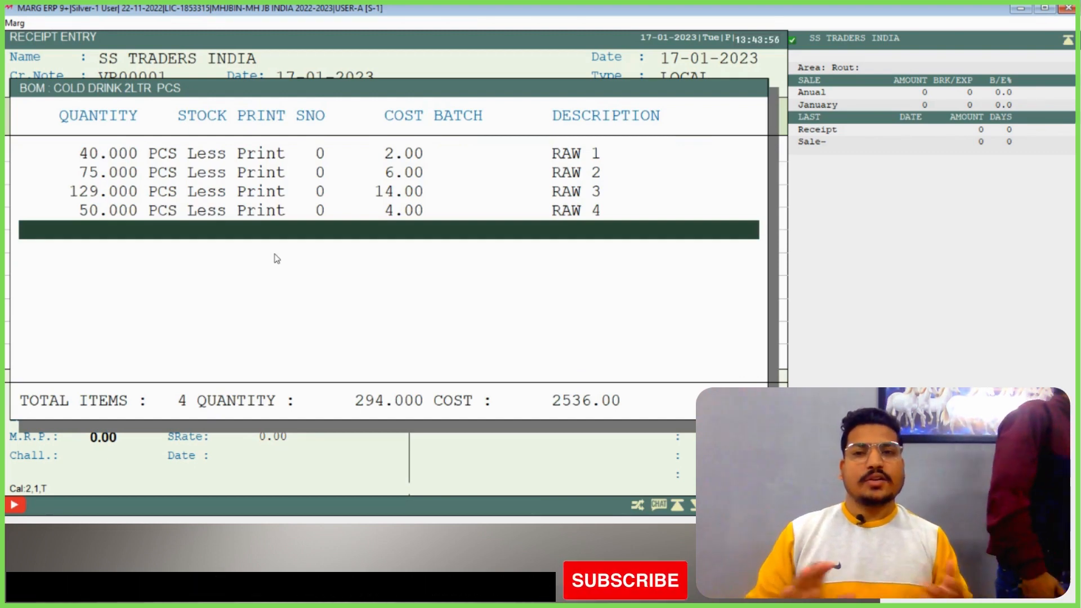
- Check the raw material quantities and costs consumed for COLD DRINK 2LTR and accept the BOM list
{"action": "key", "text": "Up"}
{"action": "key", "text": "Up"}
{"action": "key", "text": "Up"}
{"action": "key", "text": "Up"}
{"action": "key", "text": "Down"}
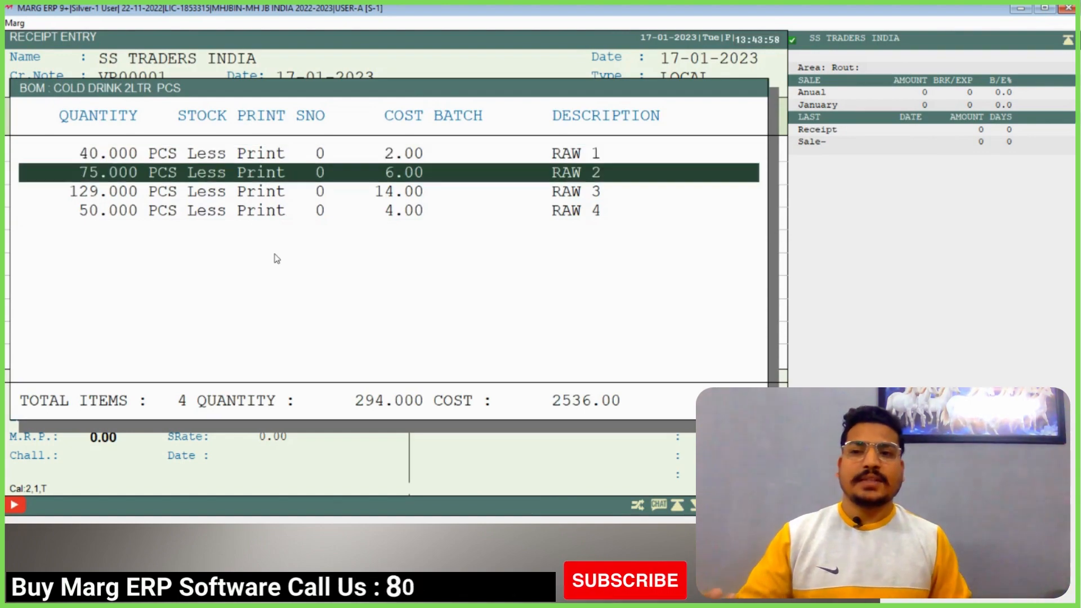
{"action": "key", "text": "Escape"}
{"action": "key", "text": "Return"}
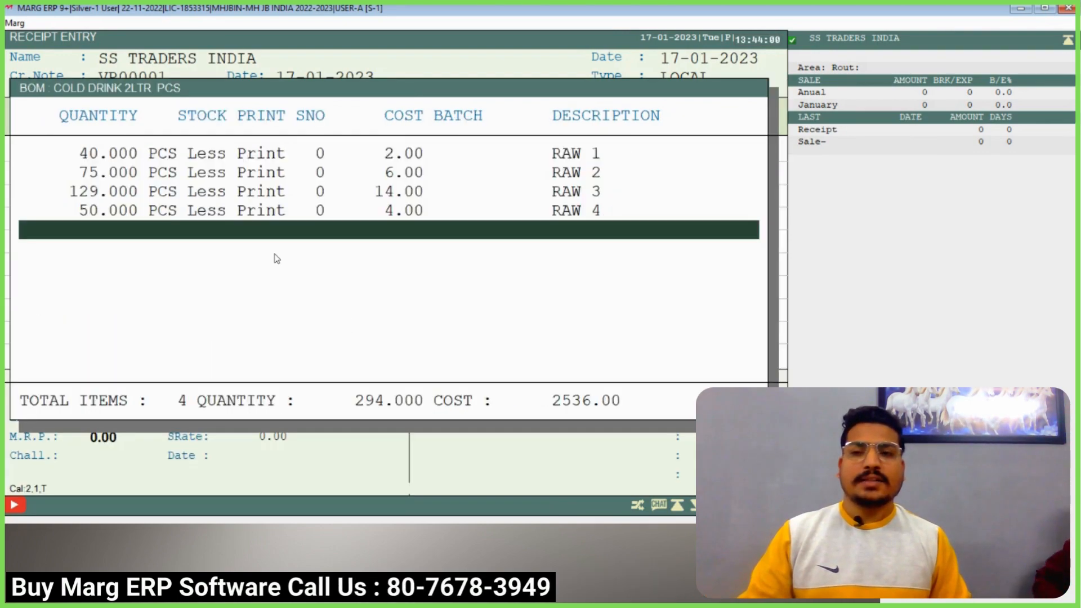
{"action": "key", "text": "Escape"}
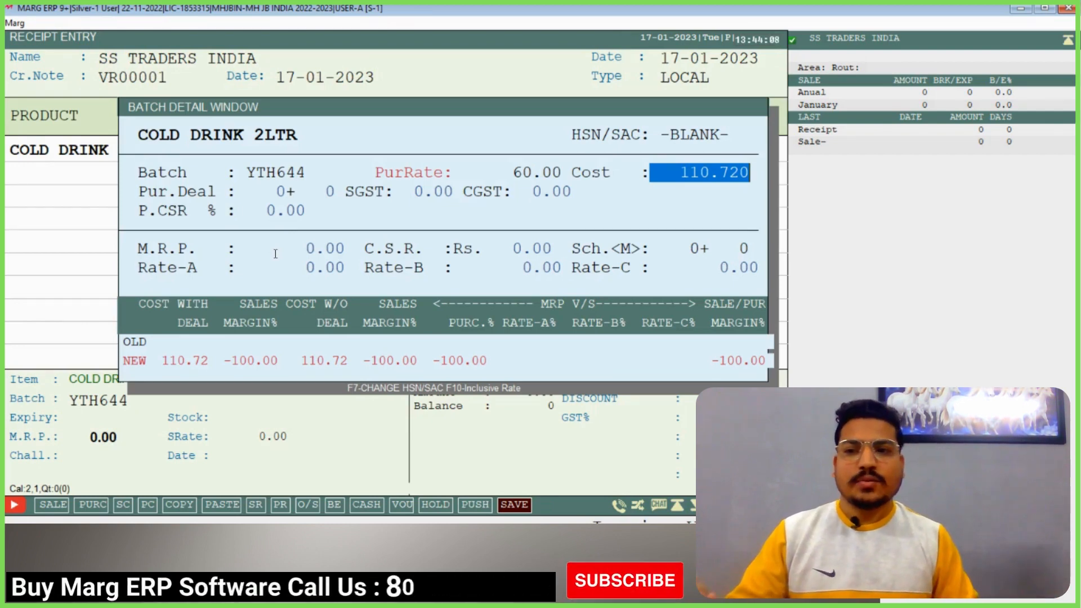
- Set the M.R.P. of batch YTH644 to 120, keeping the default cost, purchase deal and tax values
{"action": "key", "text": "Return"}
{"action": "key", "text": "Return"}
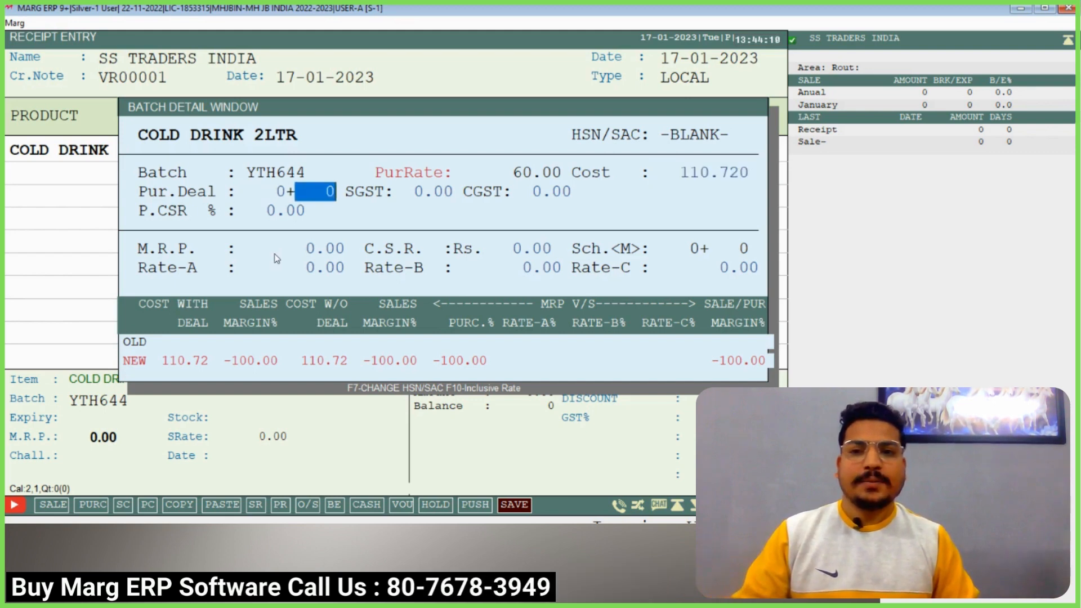
{"action": "key", "text": "Return"}
{"action": "key", "text": "Return"}
{"action": "key", "text": "Return"}
{"action": "key", "text": "Return"}
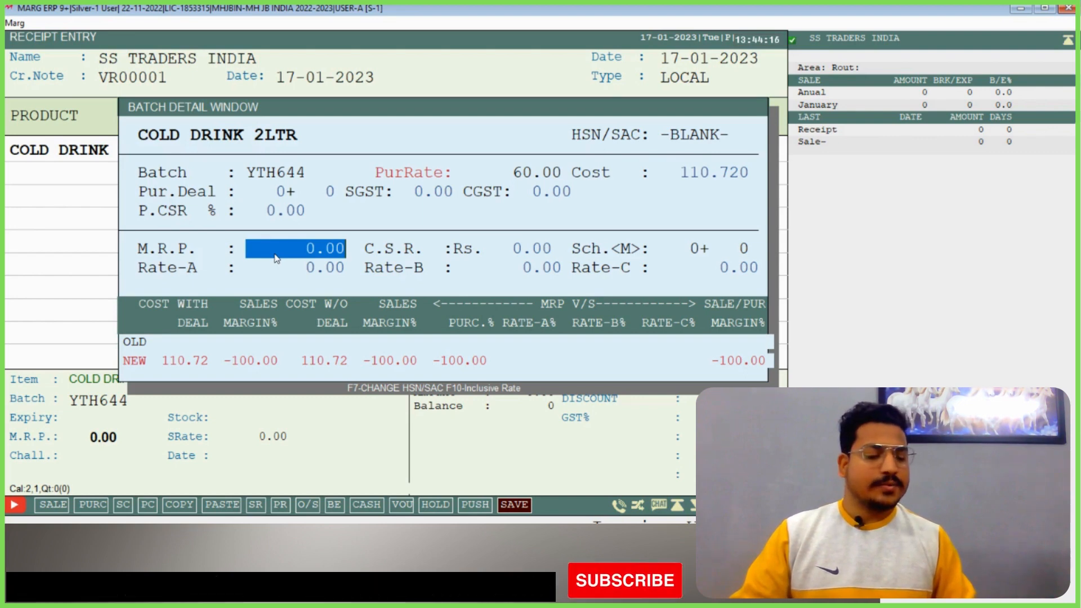
{"action": "type", "text": "12"}
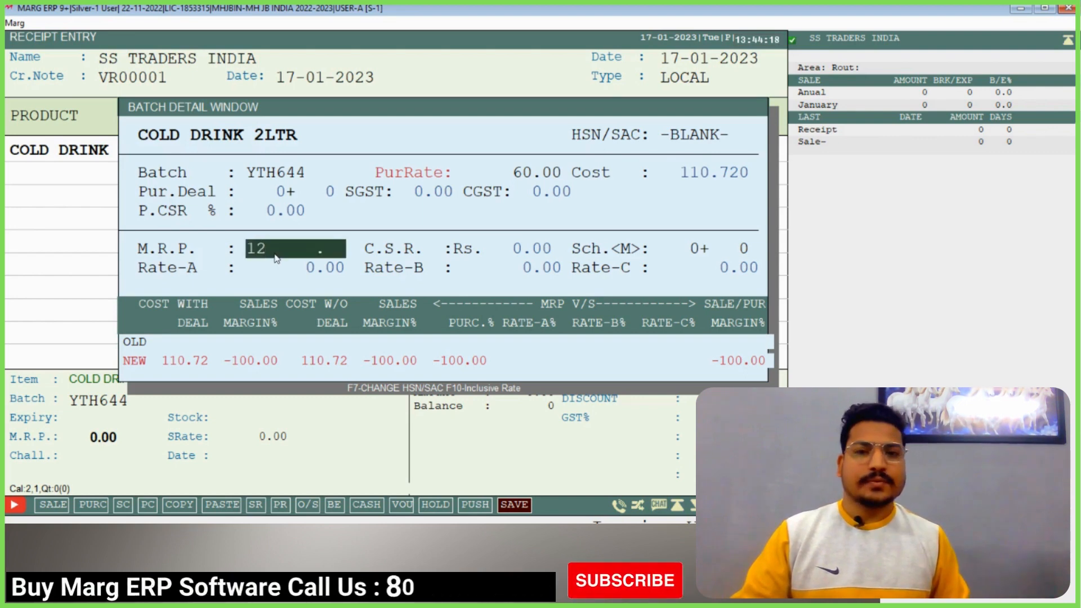
{"action": "type", "text": "0"}
{"action": "key", "text": "Return"}
- Set Rate-A of batch YTH644 to 120 and accept the batch details, keeping the default Rate-B and Rate-C
{"action": "key", "text": "Return"}
{"action": "type", "text": "1"}
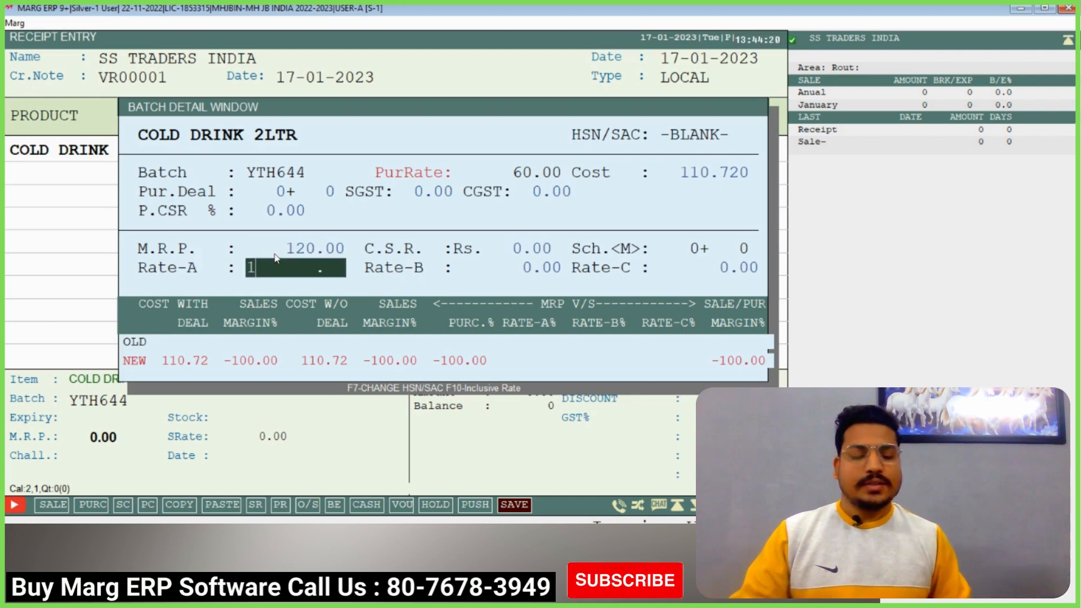
{"action": "type", "text": "20"}
{"action": "key", "text": "Return"}
{"action": "key", "text": "Return"}
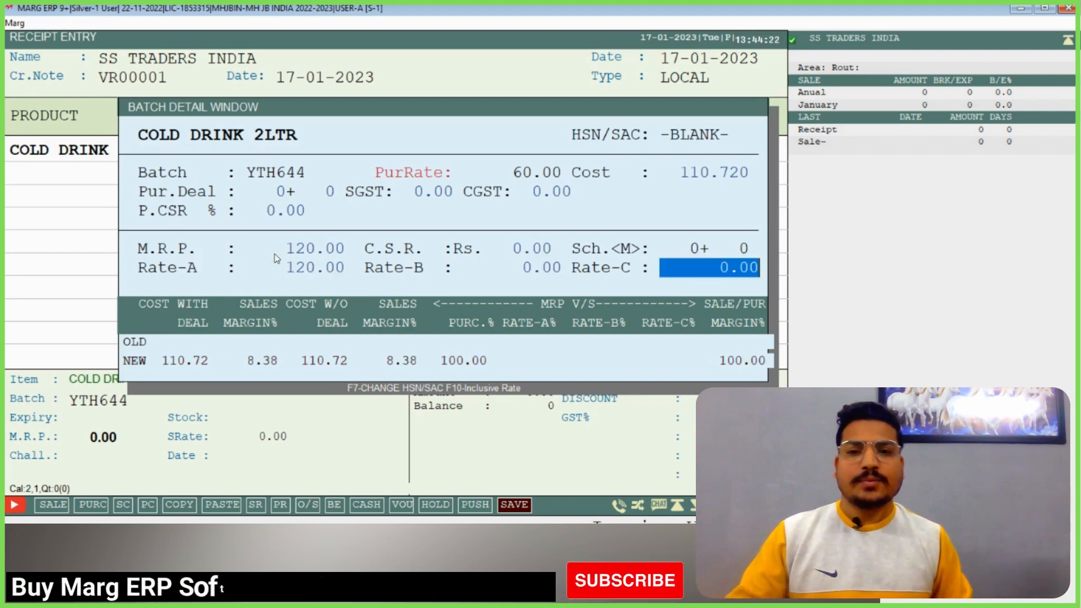
{"action": "key", "text": "Return"}
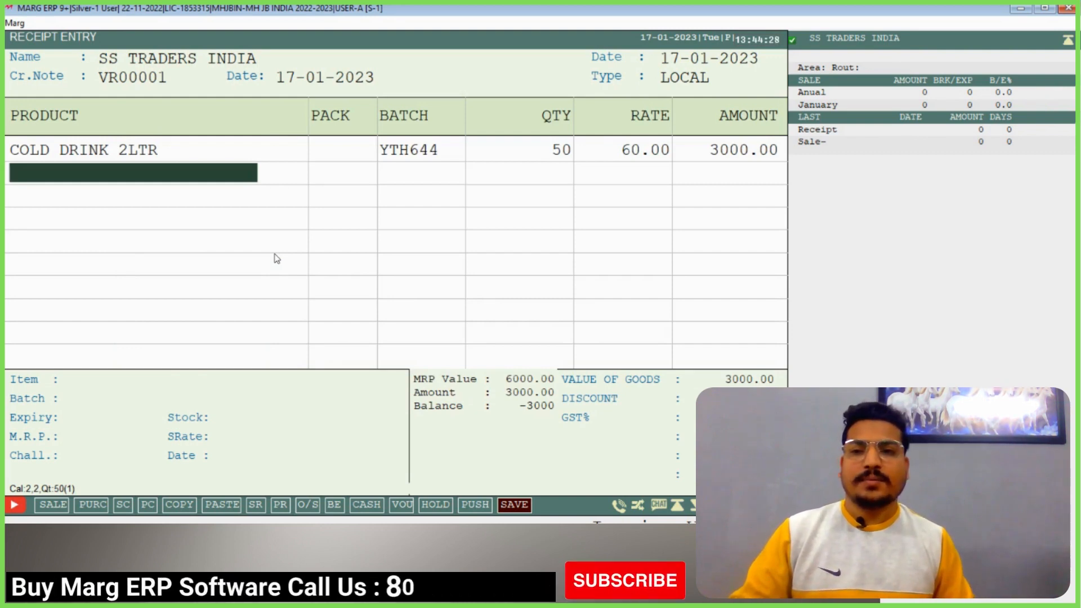
- Save the SS TRADERS INDIA receipt entry without printing it and leave the receipt entry screen
{"action": "key", "text": "Escape"}
{"action": "key", "text": "Escape"}
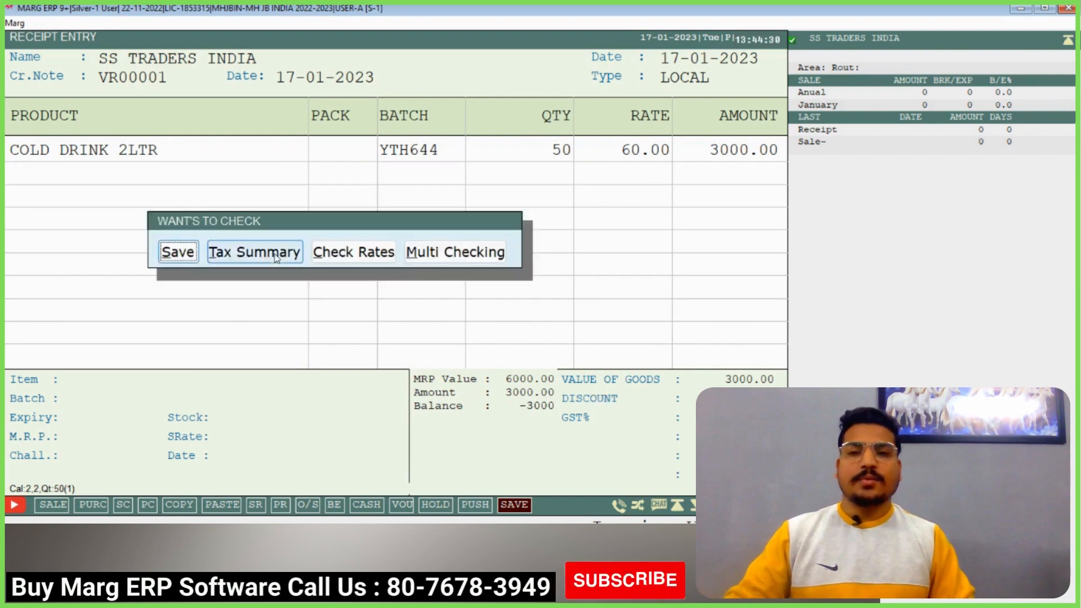
{"action": "key", "text": "Return"}
{"action": "key", "text": "Return"}
{"action": "key", "text": "Return"}
{"action": "key", "text": "Return"}
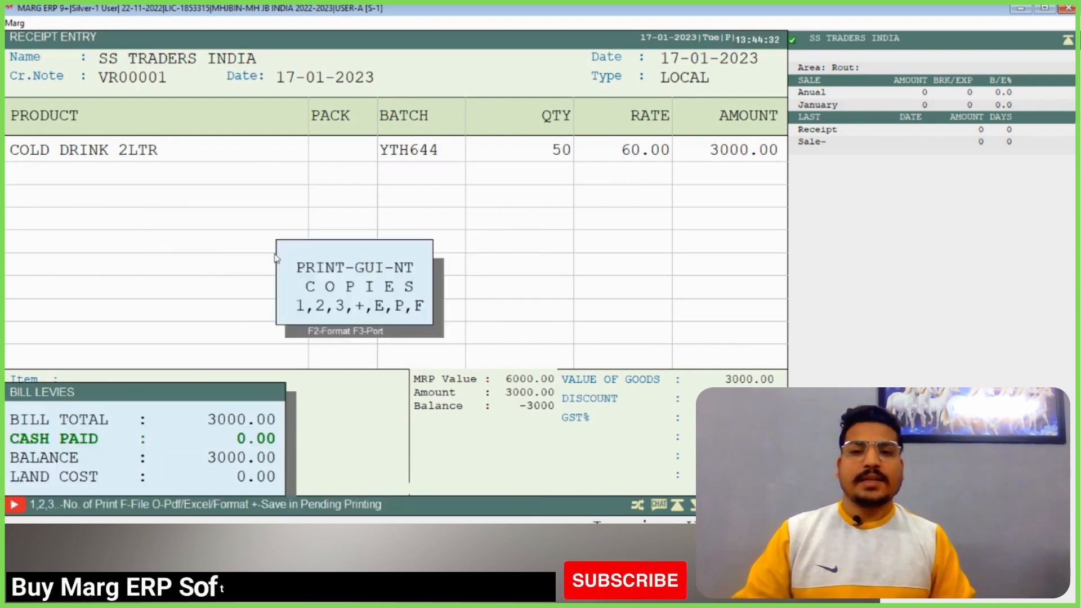
{"action": "key", "text": "Escape"}
{"action": "key", "text": "Up"}
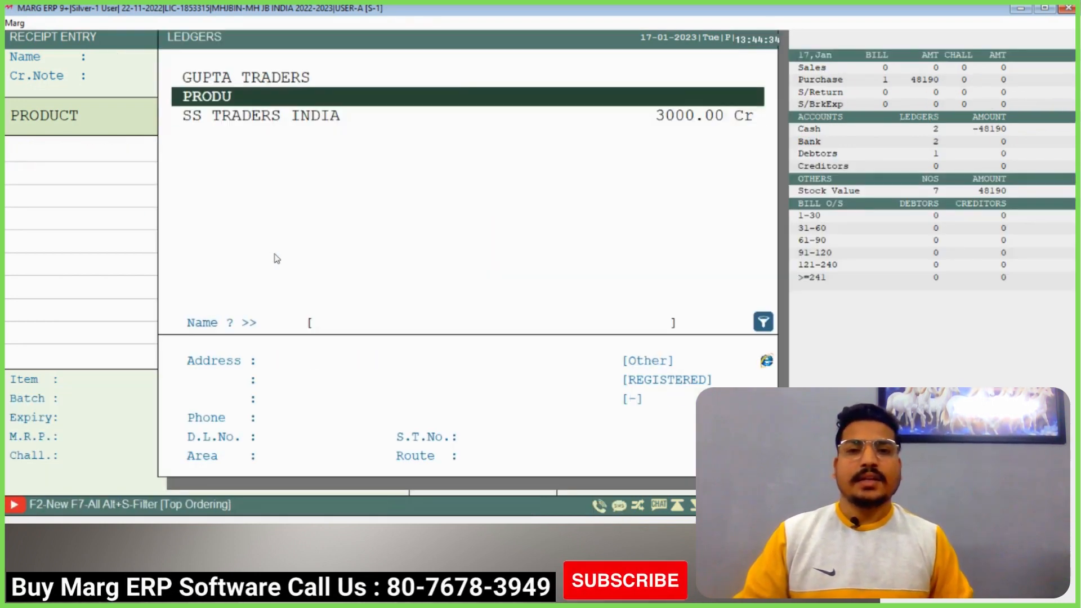
{"action": "key", "text": "Down"}
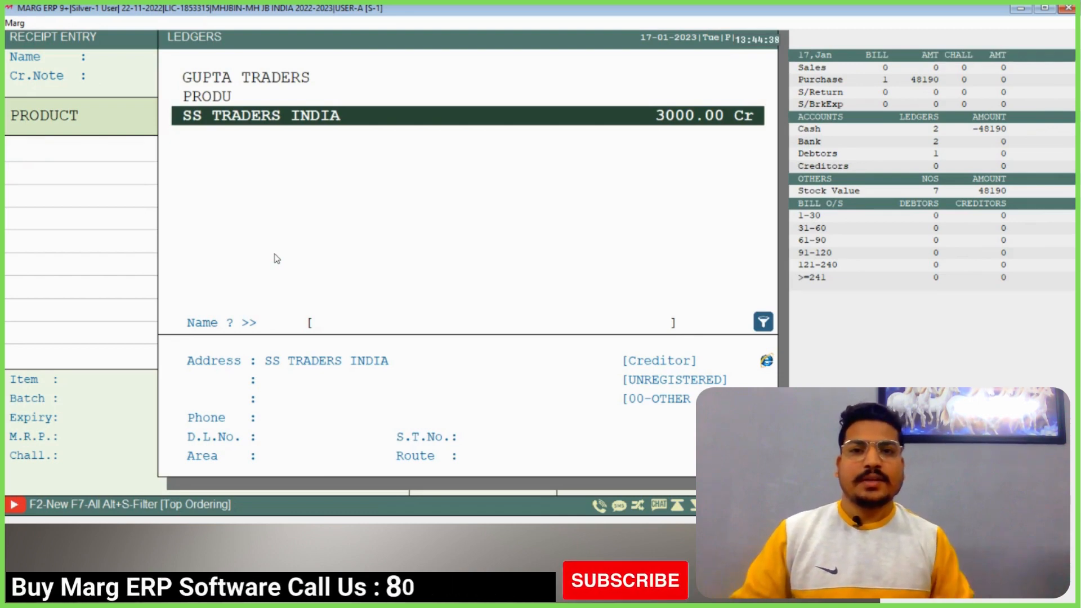
{"action": "key", "text": "Escape"}
{"action": "key", "text": "Escape"}
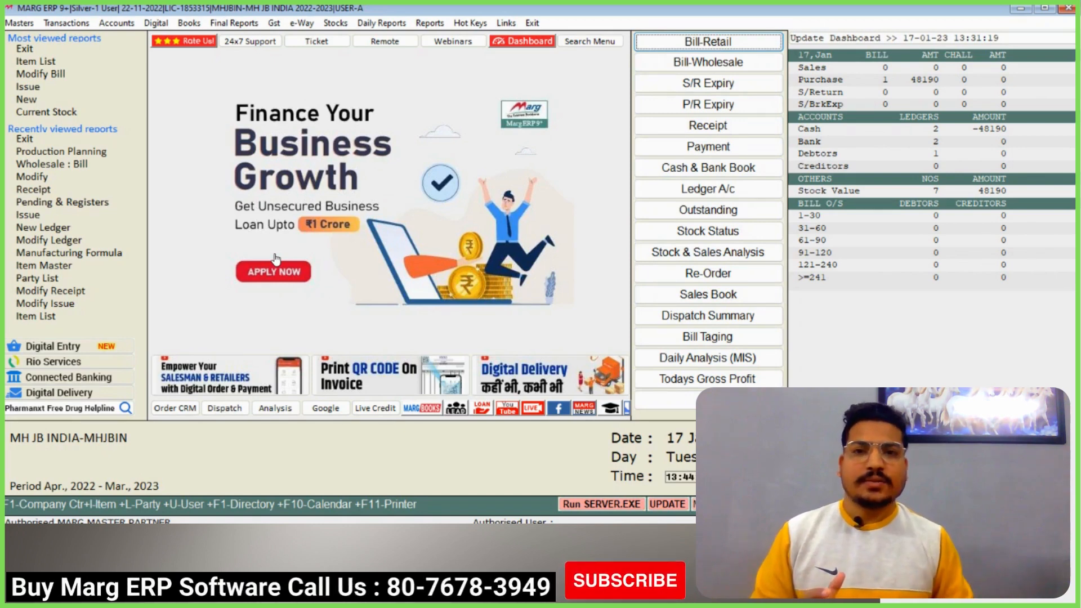
- Open the Bill of Material pending report and drill into the pending items of SS TRADERS INDIA
{"action": "left_click", "coordinate": [67, 23]}
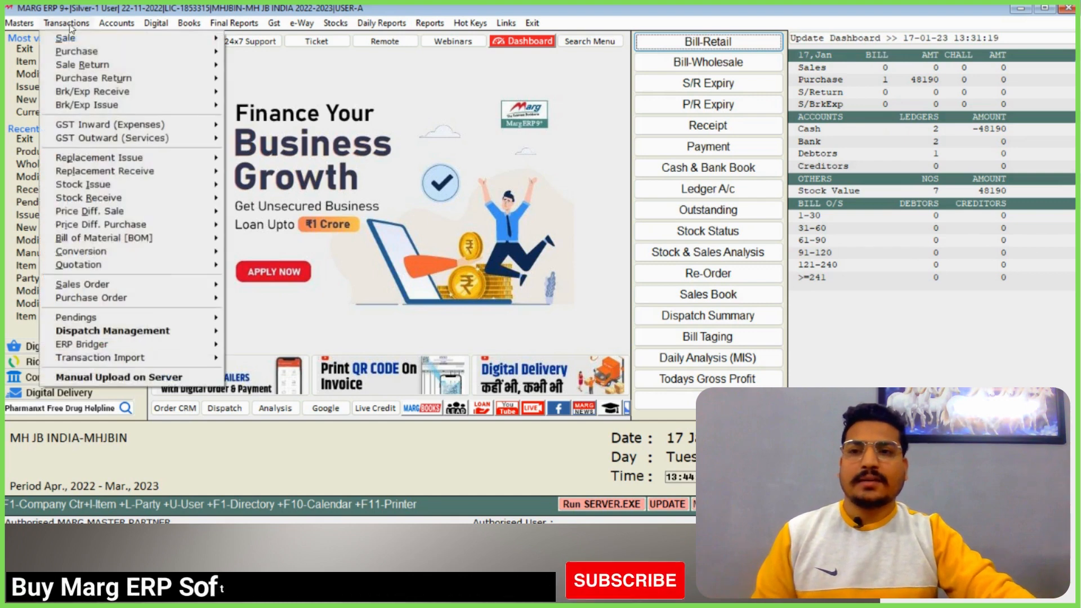
{"action": "mouse_move", "coordinate": [190, 240]}
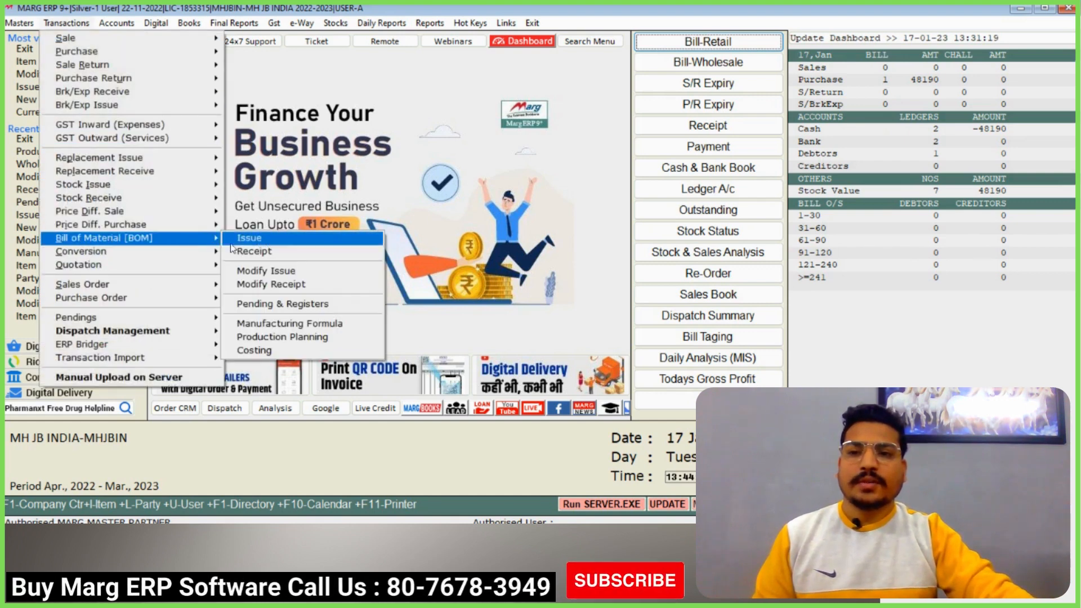
{"action": "left_click", "coordinate": [317, 306]}
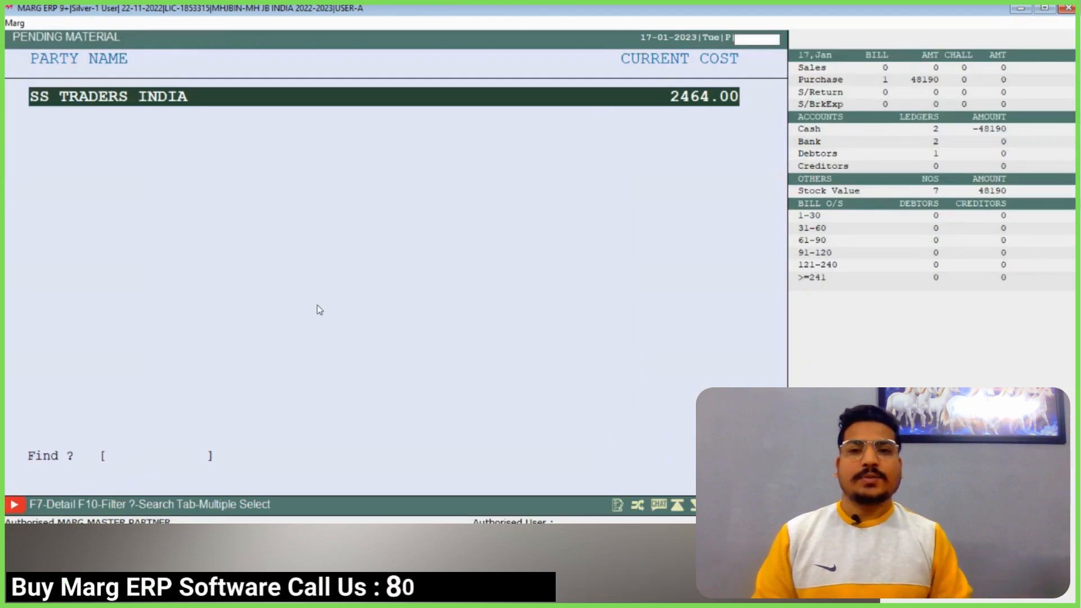
{"action": "key", "text": "Return"}
- Review the pending quantities and current costs of RAW 1 to RAW 4 and close the pending material report
{"action": "key", "text": "Down"}
{"action": "key", "text": "Down"}
{"action": "key", "text": "Down"}
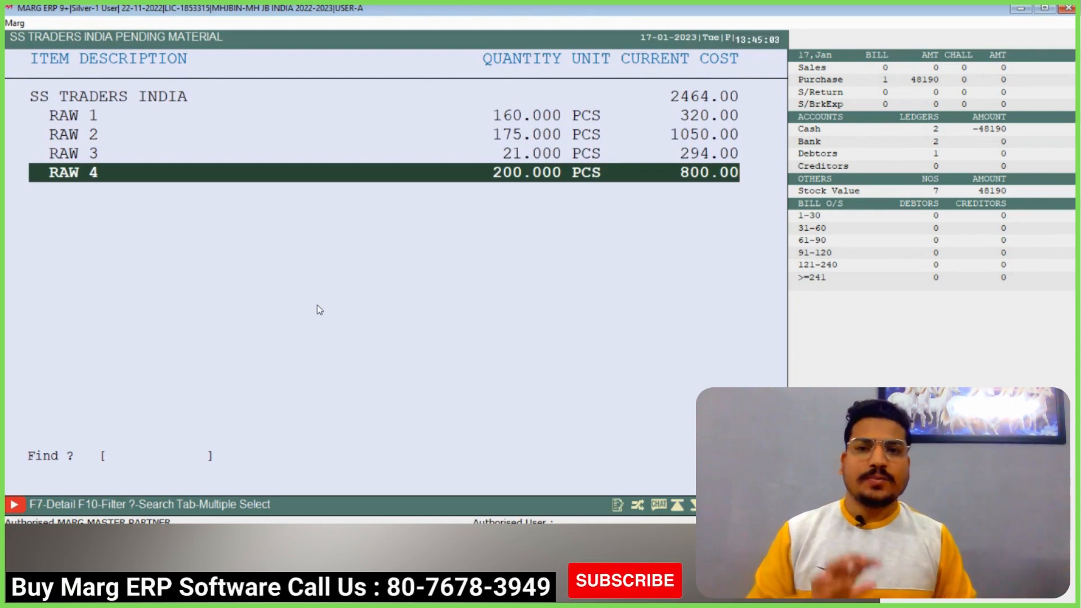
{"action": "key", "text": "Up"}
{"action": "key", "text": "Up"}
{"action": "key", "text": "Up"}
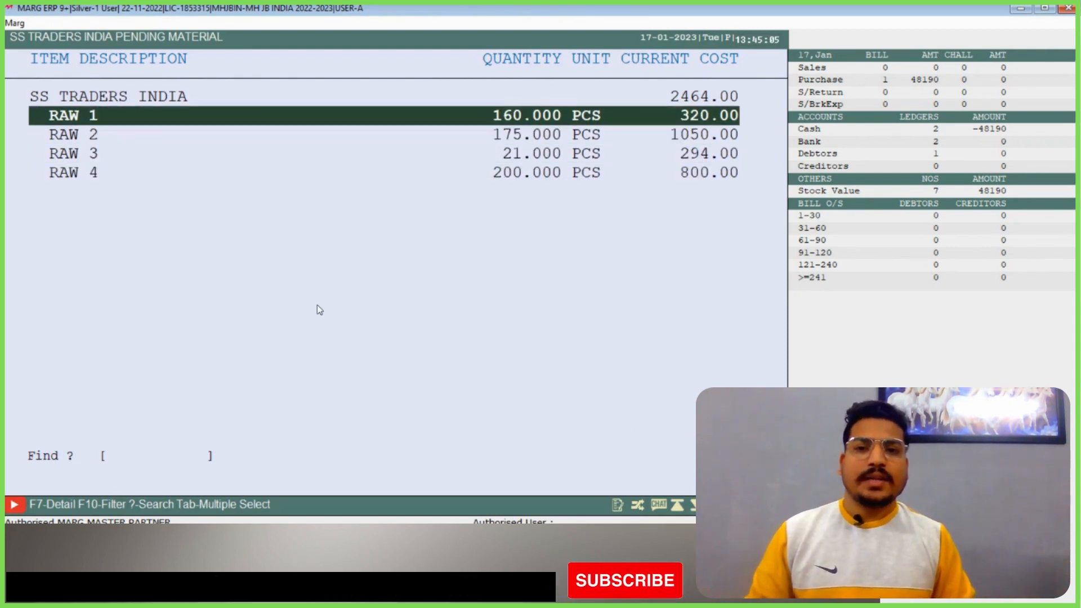
{"action": "key", "text": "Down"}
{"action": "key", "text": "Down"}
{"action": "key", "text": "Down"}
{"action": "key", "text": "Up"}
{"action": "key", "text": "Up"}
{"action": "key", "text": "Up"}
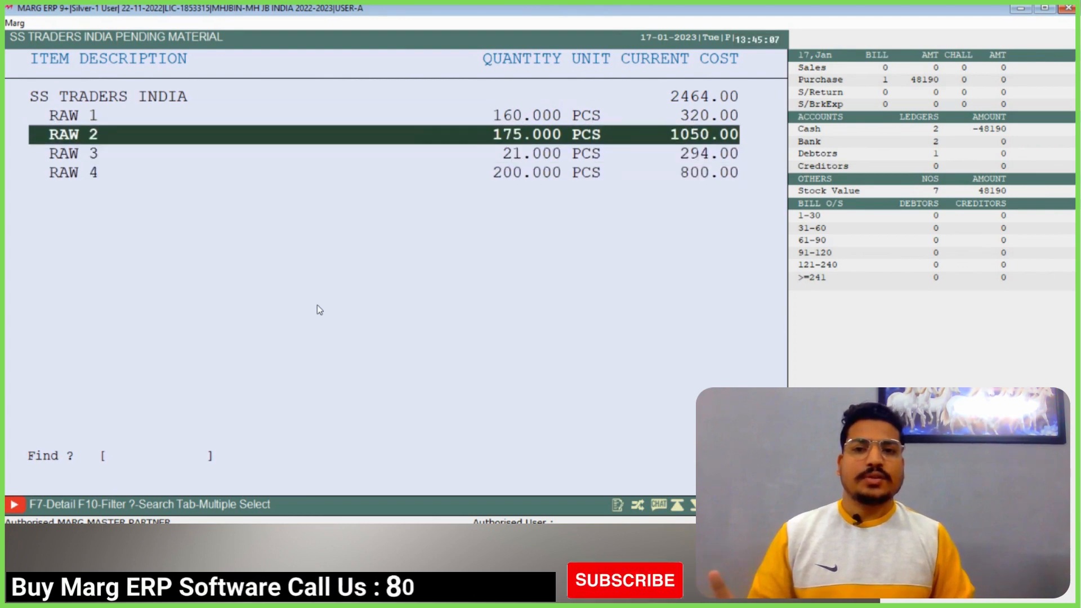
{"action": "key", "text": "Down"}
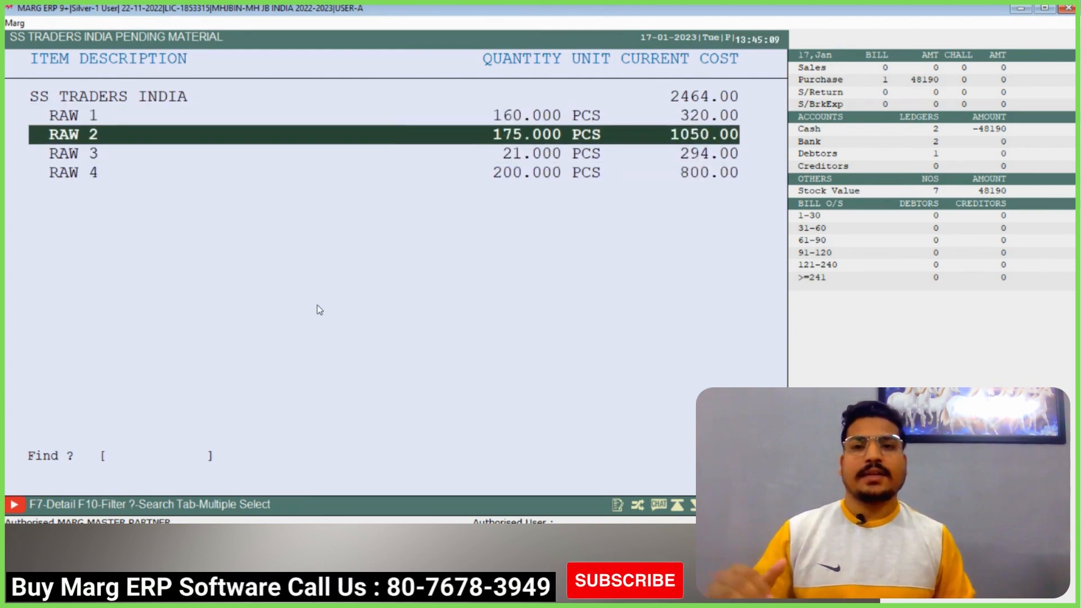
{"action": "key", "text": "Down"}
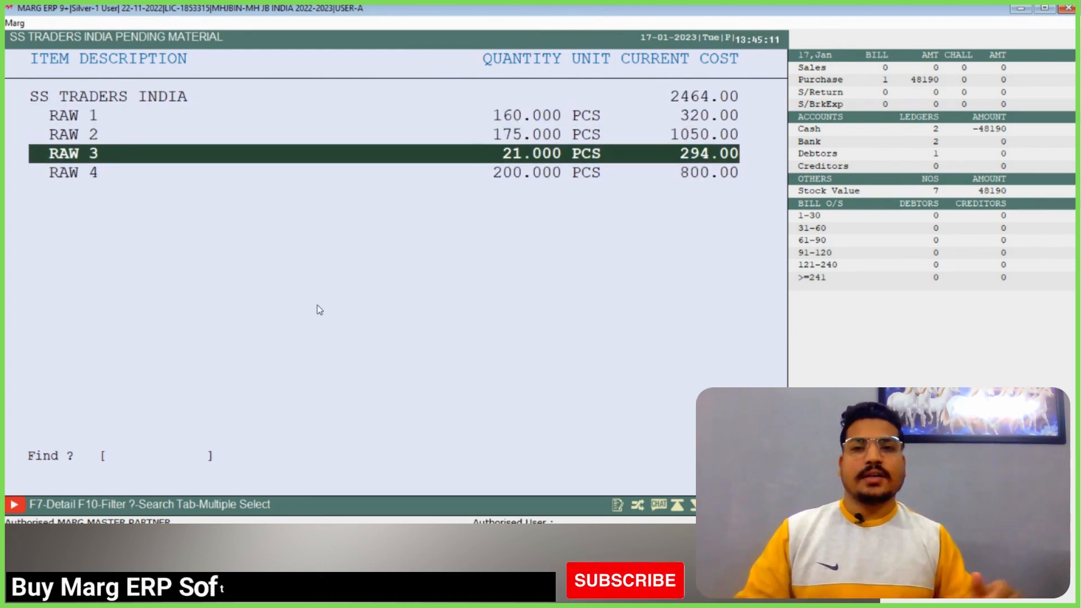
{"action": "key", "text": "Escape"}
{"action": "key", "text": "Escape"}
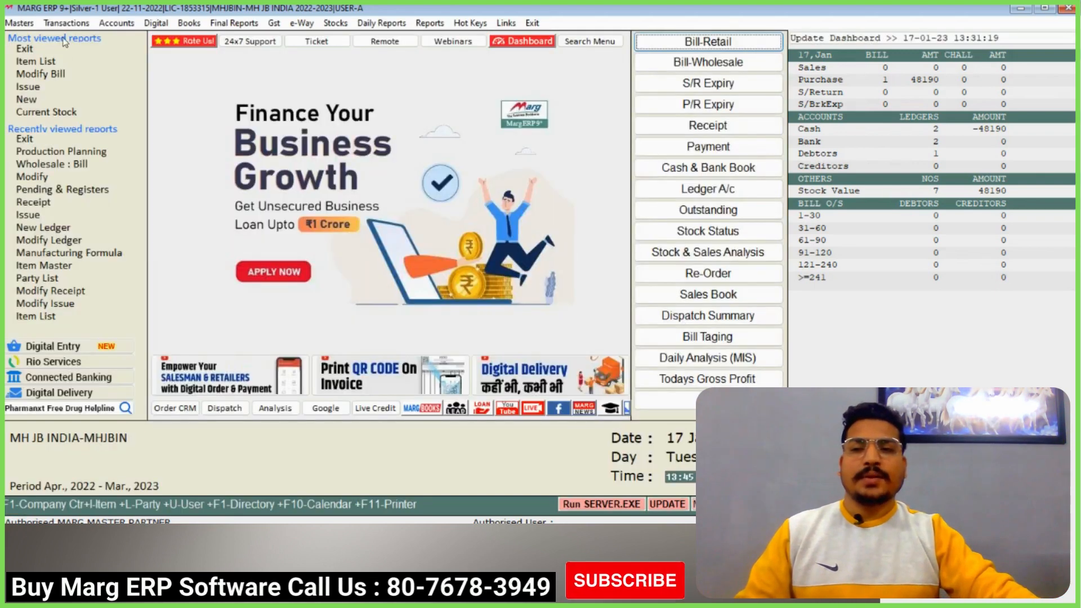
- Start a new Bill of Material receipt entry for SS TRADERS INDIA dated 17-01-2023 with type LOCAL
{"action": "left_click", "coordinate": [65, 23]}
{"action": "mouse_move", "coordinate": [128, 241]}
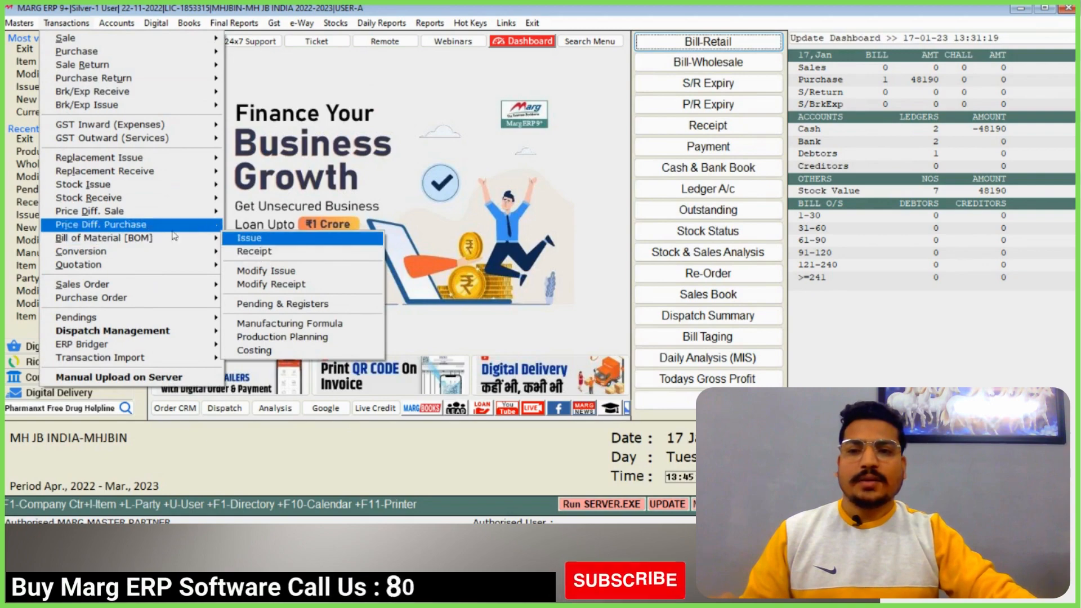
{"action": "left_click", "coordinate": [260, 253]}
{"action": "key", "text": "Return"}
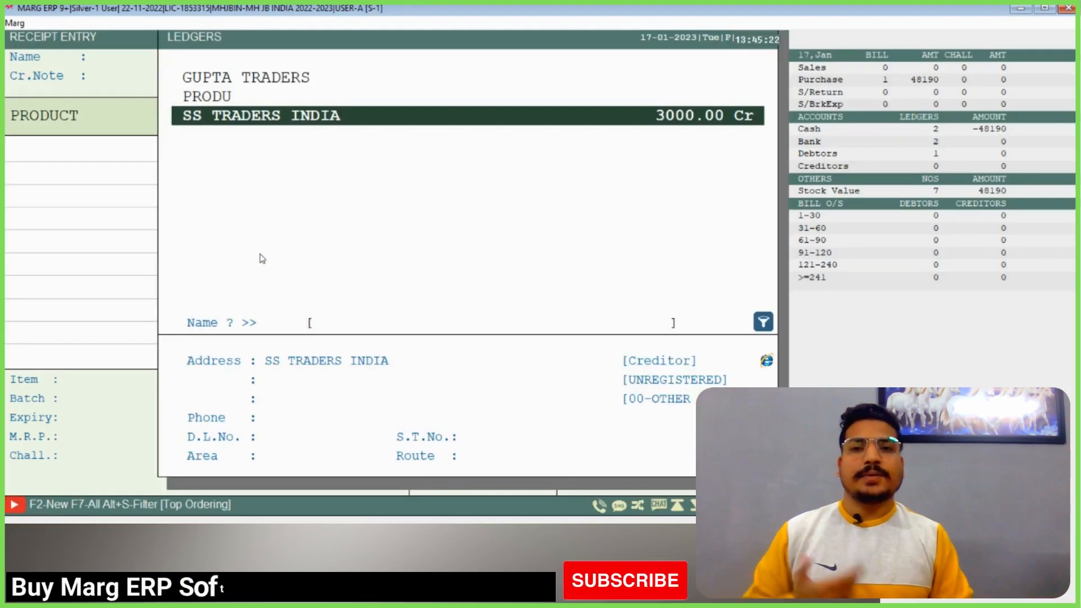
{"action": "key", "text": "Return"}
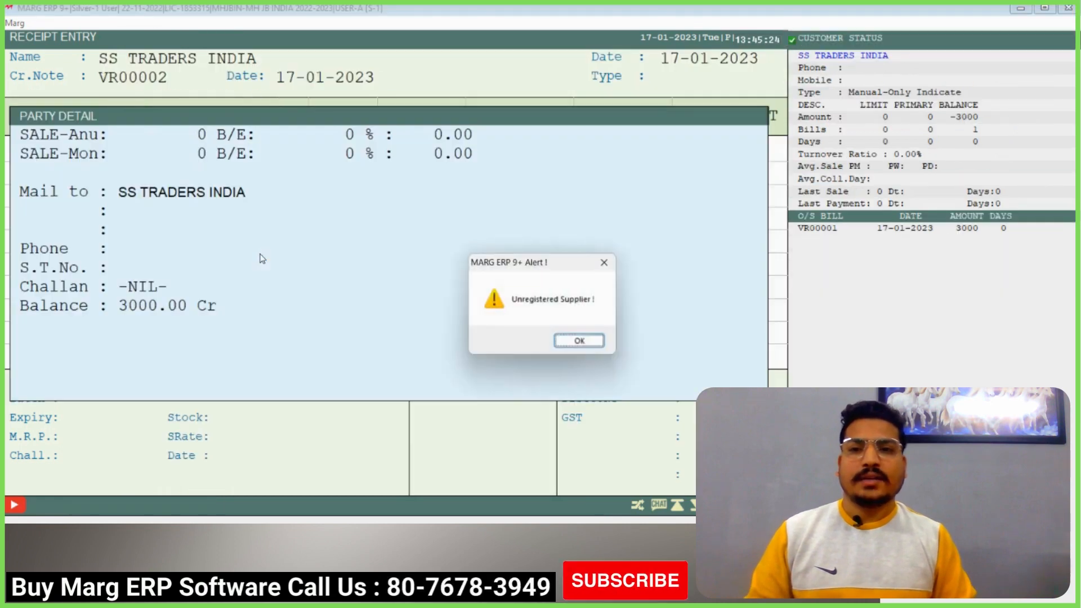
{"action": "key", "text": "Return"}
{"action": "key", "text": "Return"}
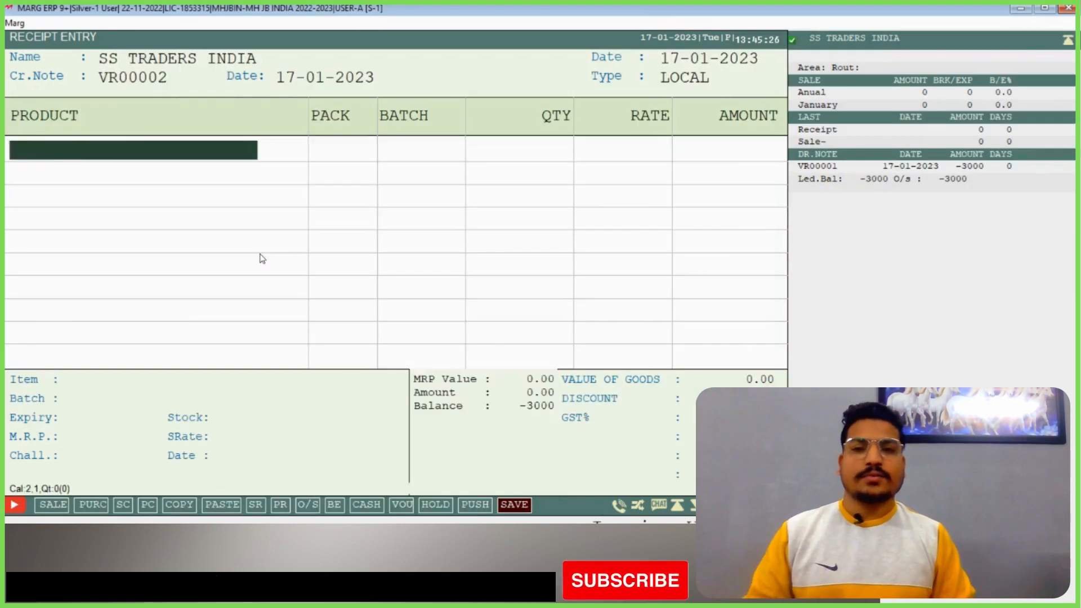
- Add COLD DRINK 2LTR to the receipt with batch NFH7645 and expiry 2/26
{"action": "key", "text": "Return"}
{"action": "key", "text": "Return"}
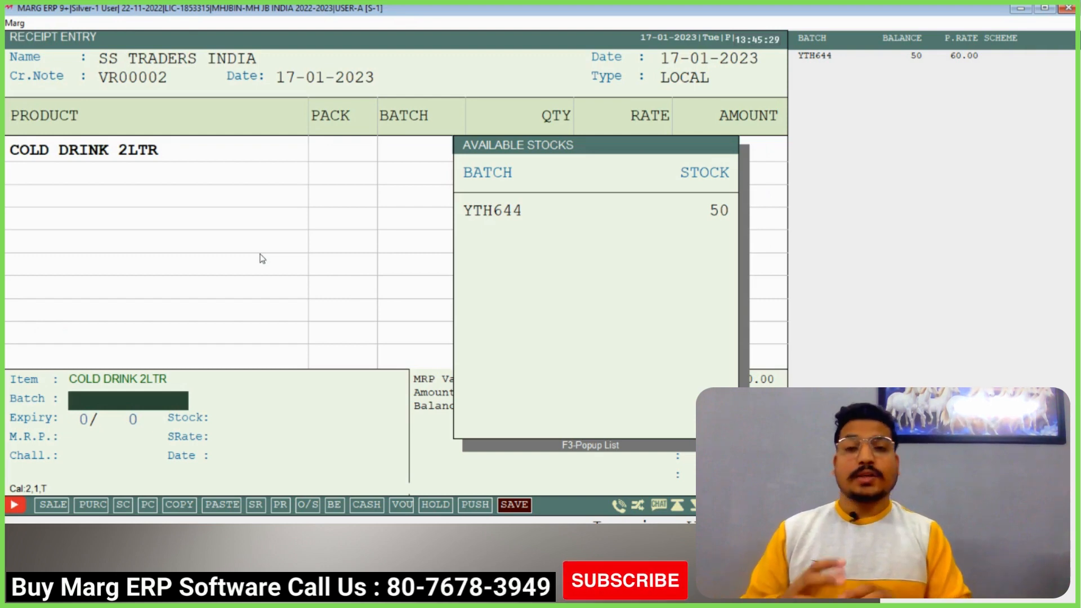
{"action": "type", "text": "NFH7645"}
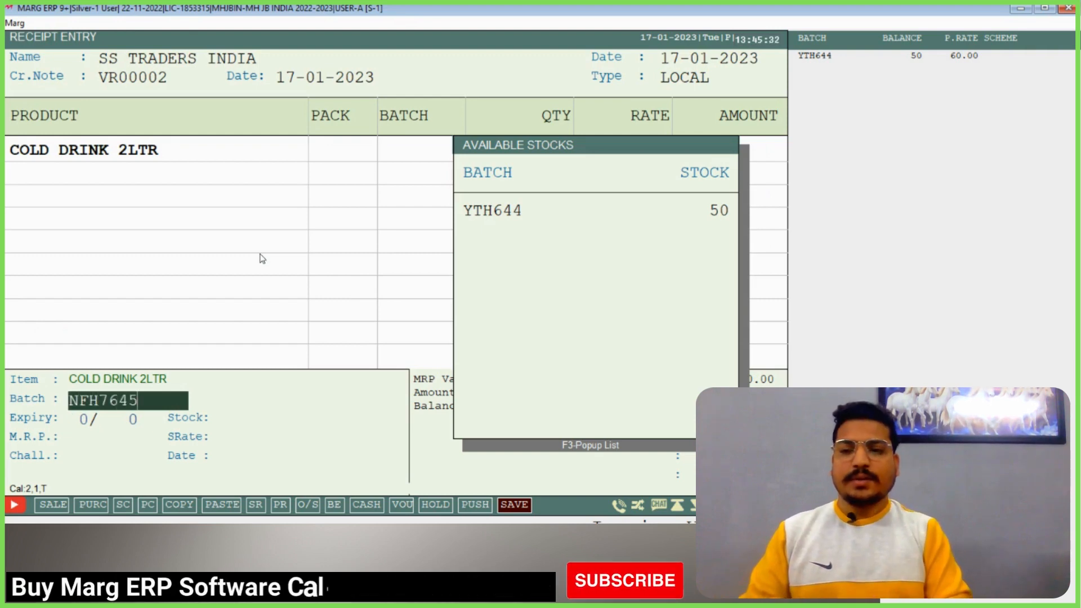
{"action": "key", "text": "Return"}
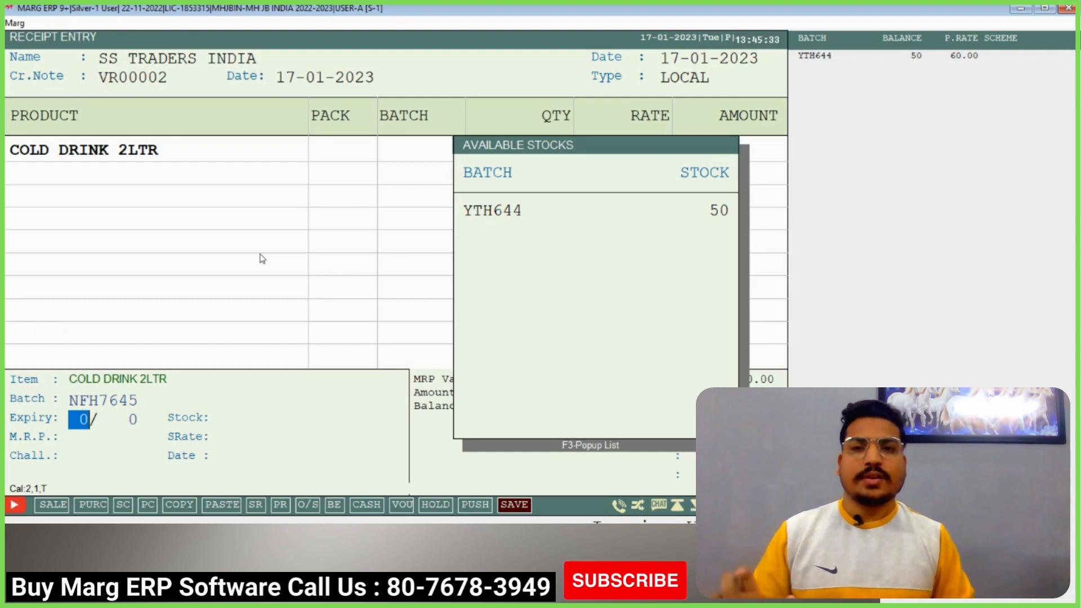
{"action": "type", "text": "2"}
{"action": "key", "text": "Return"}
{"action": "type", "text": "26"}
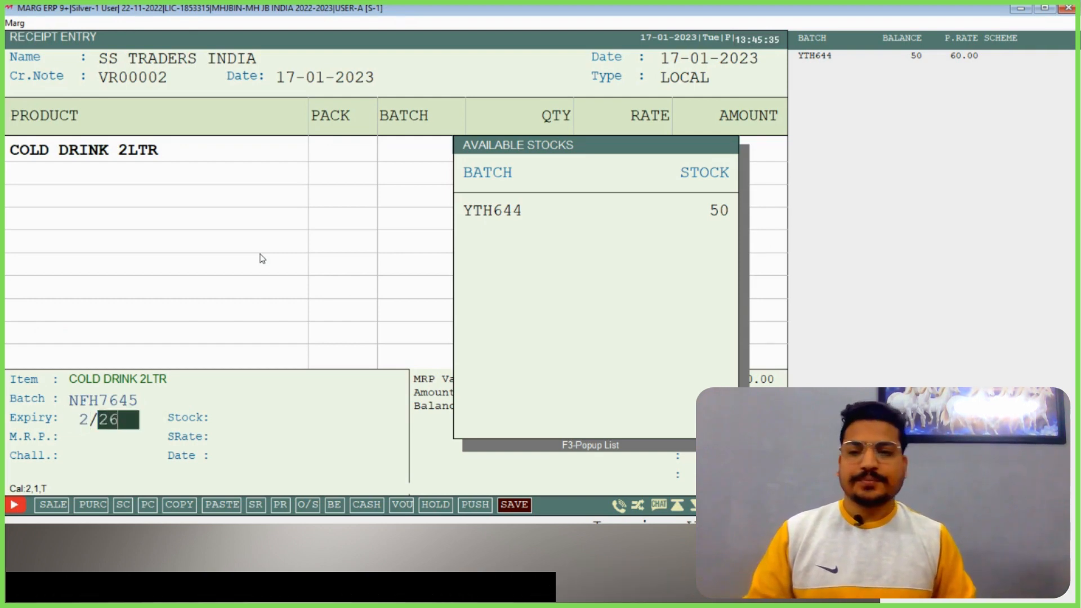
{"action": "key", "text": "Return"}
- Set the received quantity of COLD DRINK 2LTR to 10 and its rate to 60
{"action": "type", "text": "10"}
{"action": "key", "text": "Return"}
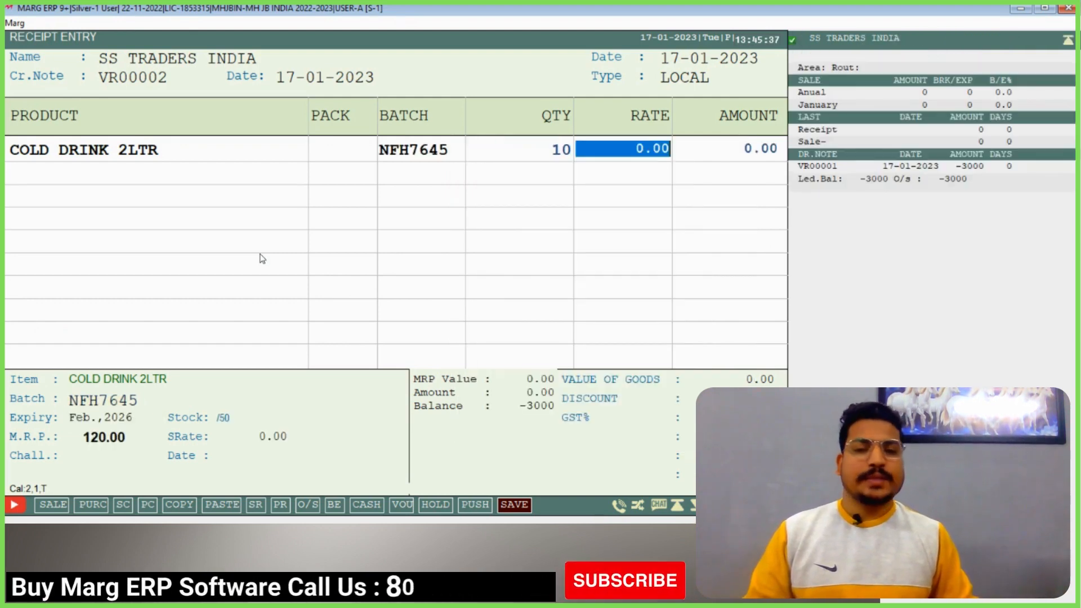
{"action": "type", "text": "60"}
{"action": "key", "text": "Return"}
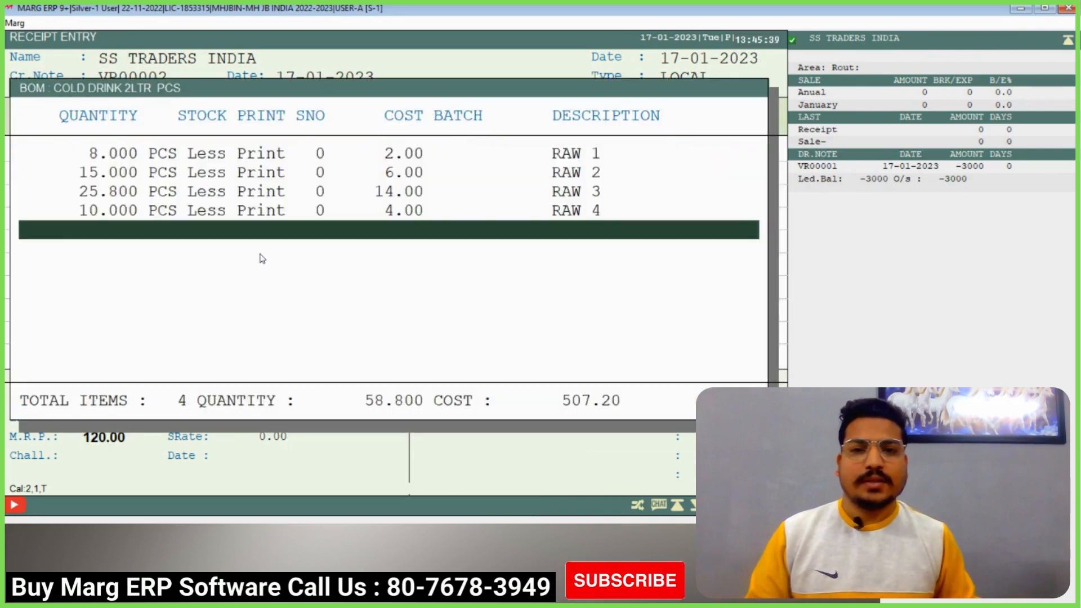
- Check the raw material quantities and costs for the 10 received COLD DRINK 2LTR and accept the BOM list
{"action": "key", "text": "Up"}
{"action": "key", "text": "Up"}
{"action": "key", "text": "Up"}
{"action": "key", "text": "Up"}
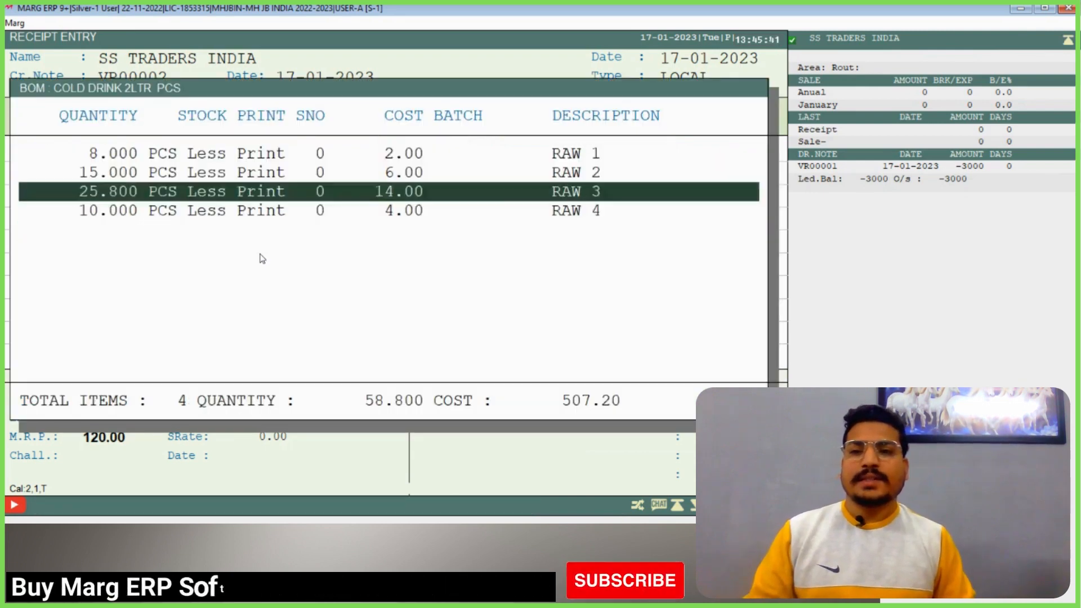
{"action": "key", "text": "Down"}
{"action": "key", "text": "Down"}
{"action": "key", "text": "Down"}
{"action": "key", "text": "Down"}
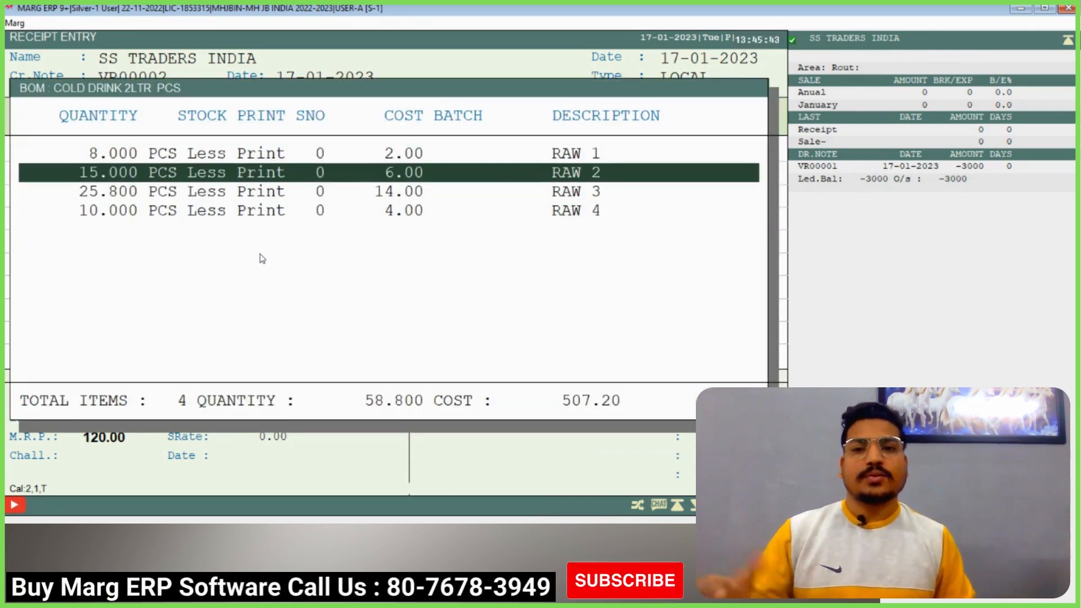
{"action": "key", "text": "Escape"}
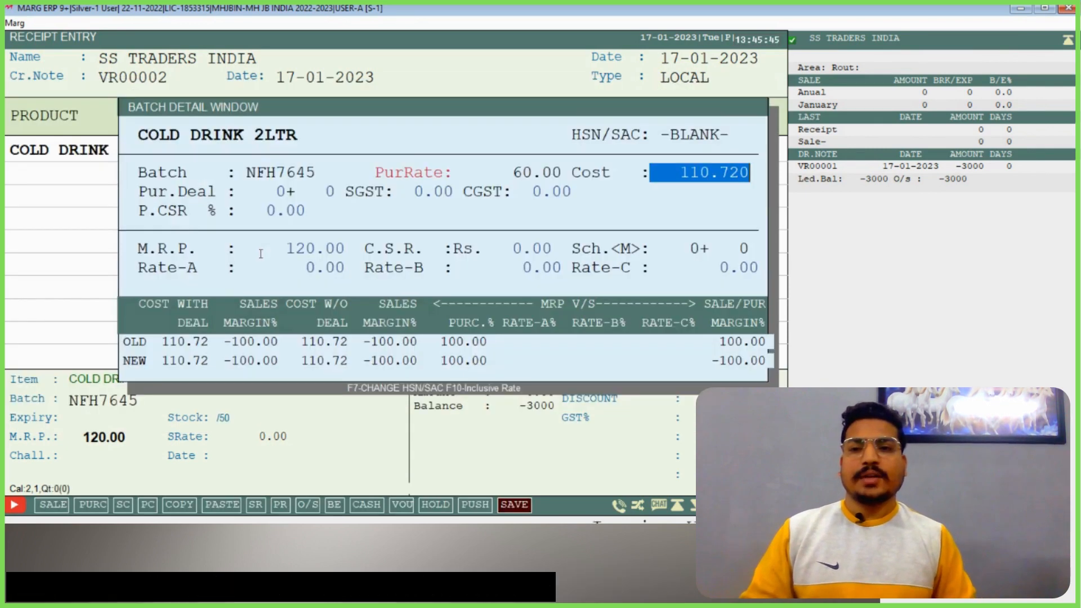
- Enter Rate-A for batch NFH7645 and accept the batch details, keeping the default cost, tax values and M.R.P. of 120
{"action": "key", "text": "Return"}
{"action": "key", "text": "Return"}
{"action": "key", "text": "Return"}
{"action": "key", "text": "Return"}
{"action": "key", "text": "Return"}
{"action": "key", "text": "Return"}
{"action": "key", "text": "Return"}
{"action": "key", "text": "Return"}
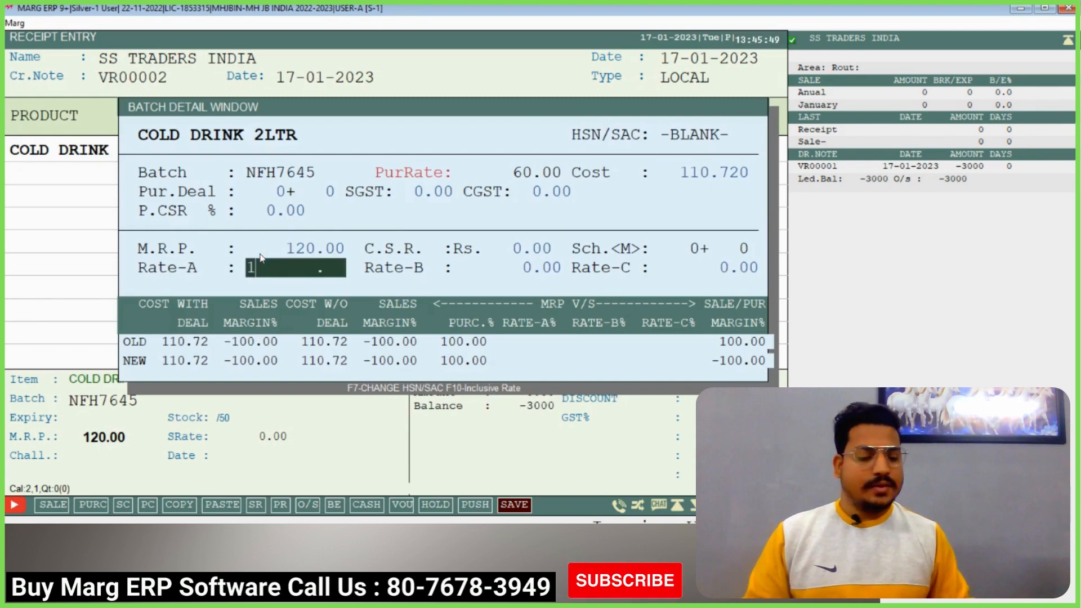
{"action": "key", "text": "Return"}
{"action": "key", "text": "Return"}
{"action": "key", "text": "Return"}
{"action": "key", "text": "Escape"}
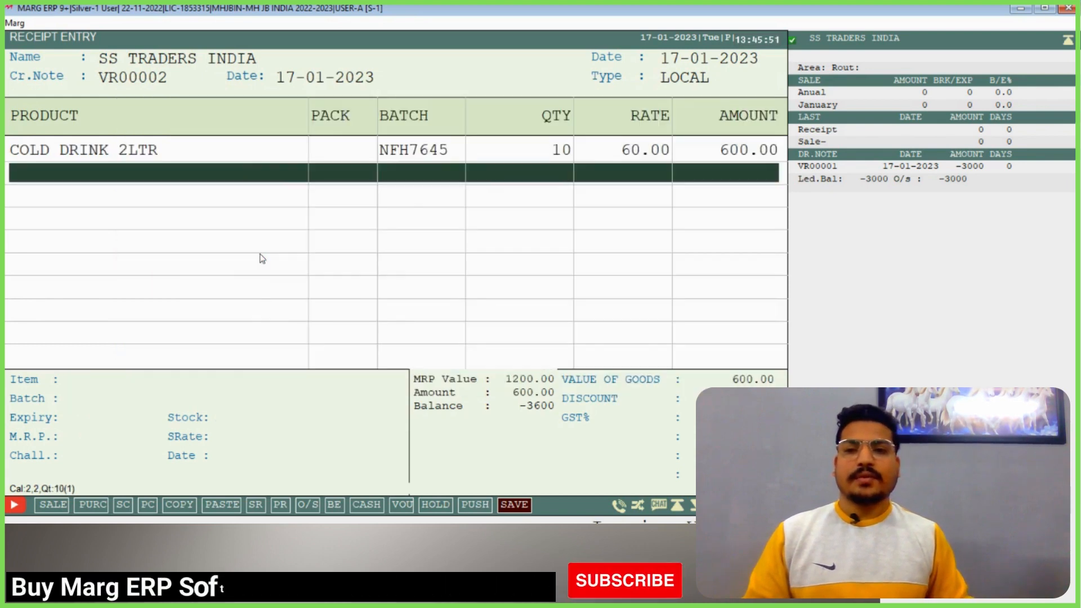
- Save the second SS TRADERS INDIA receipt with the default bill levies and leave the receipt entry screen
{"action": "key", "text": "Page_Down"}
{"action": "key", "text": "Return"}
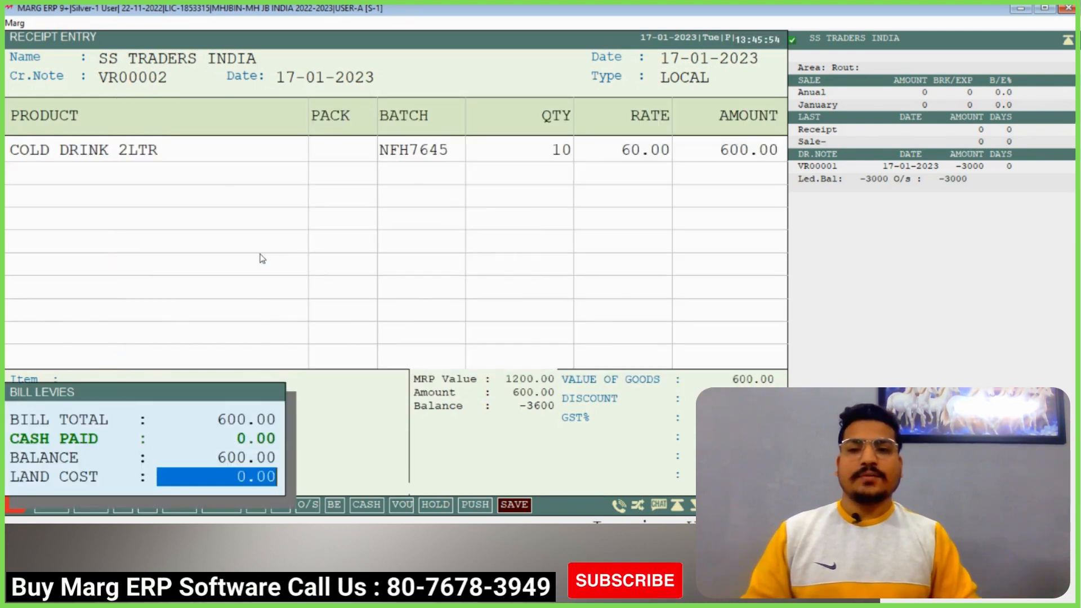
{"action": "key", "text": "Return"}
{"action": "key", "text": "Return"}
{"action": "key", "text": "Escape"}
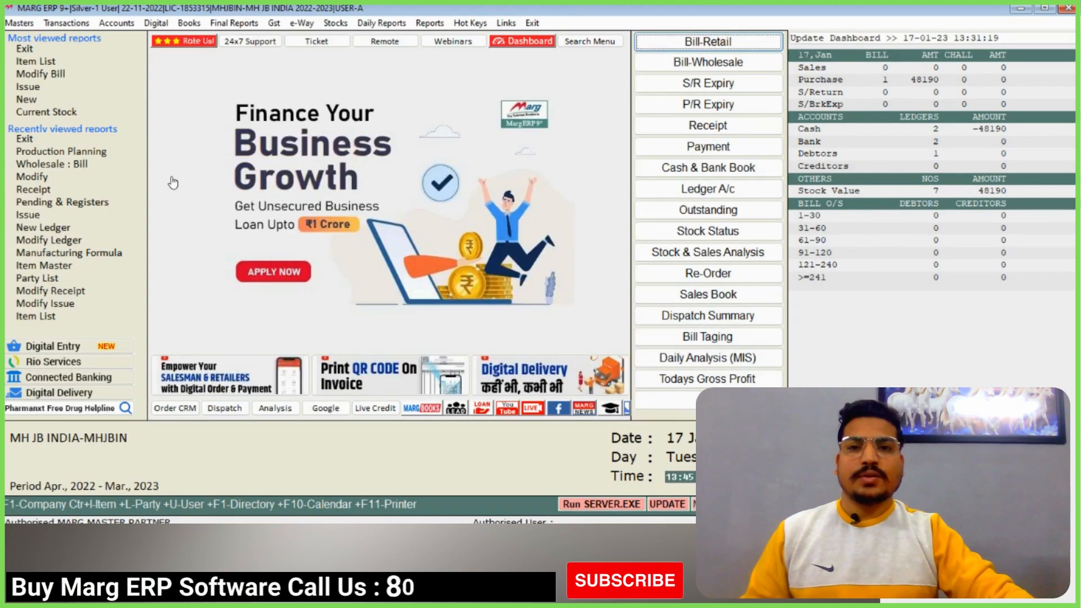
- Reopen the Bill of Material pending report and show the item-wise pending material of SS TRADERS INDIA
{"action": "left_click", "coordinate": [69, 24]}
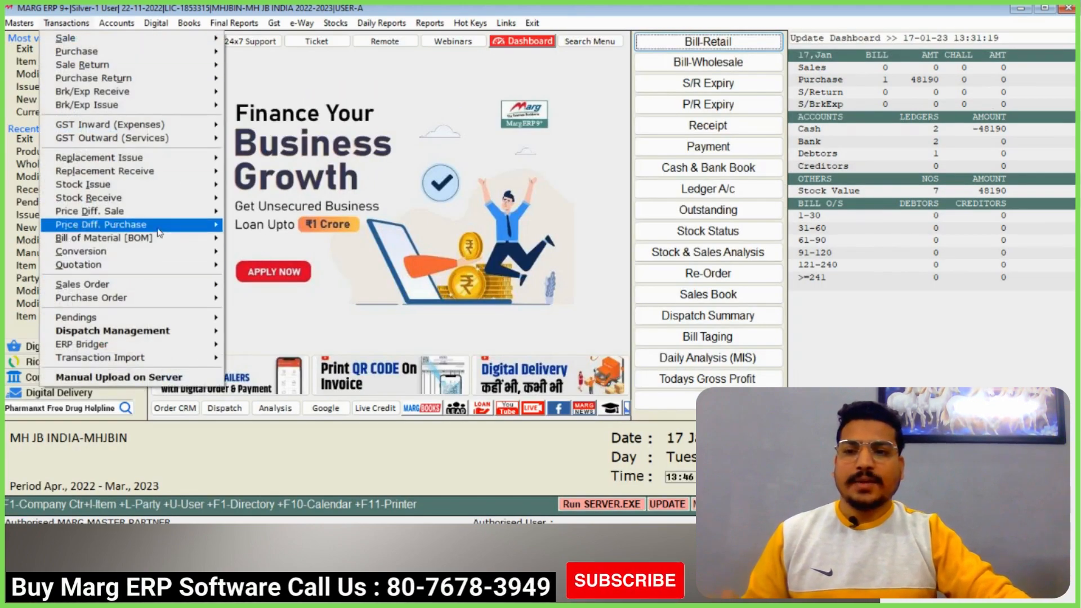
{"action": "mouse_move", "coordinate": [135, 239]}
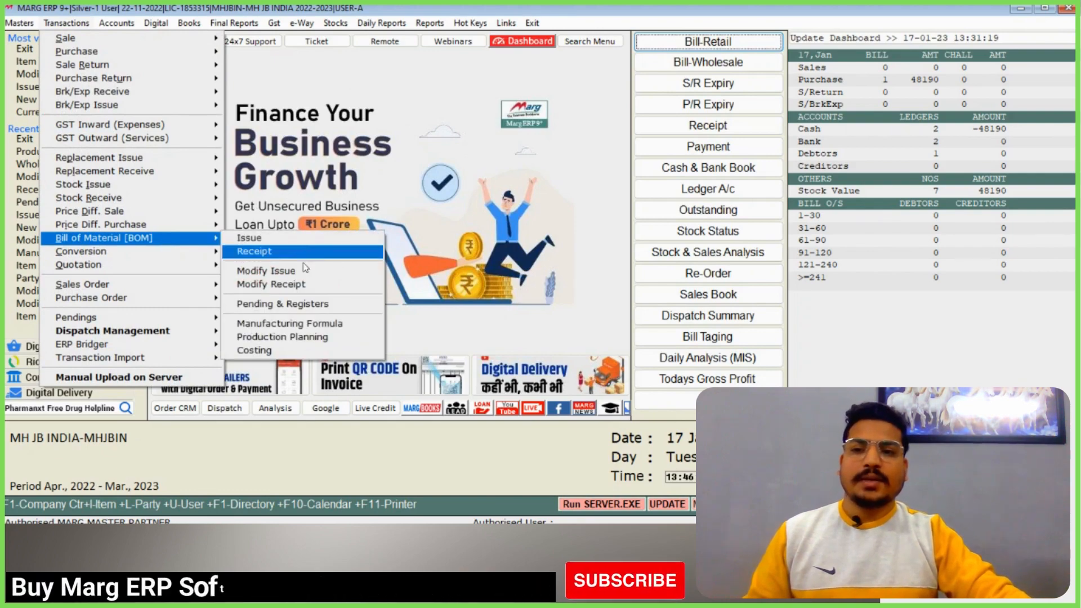
{"action": "left_click", "coordinate": [314, 304]}
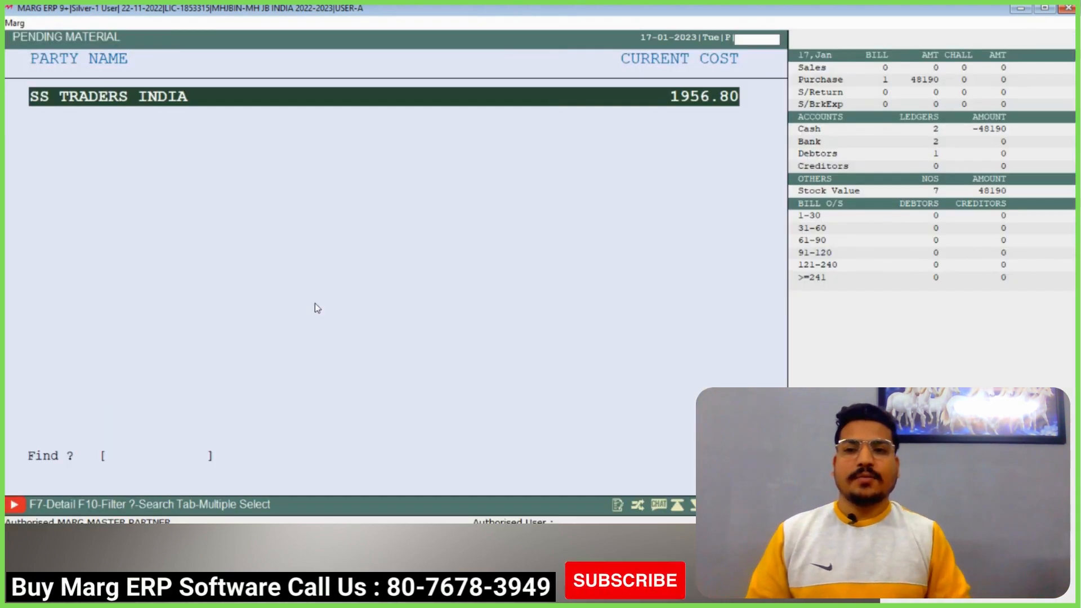
{"action": "key", "text": "Return"}
- Examine the updated pending quantities of the raw materials at SS TRADERS INDIA, especially RAW 3 and RAW 4
{"action": "key", "text": "Down"}
{"action": "key", "text": "Down"}
{"action": "key", "text": "Down"}
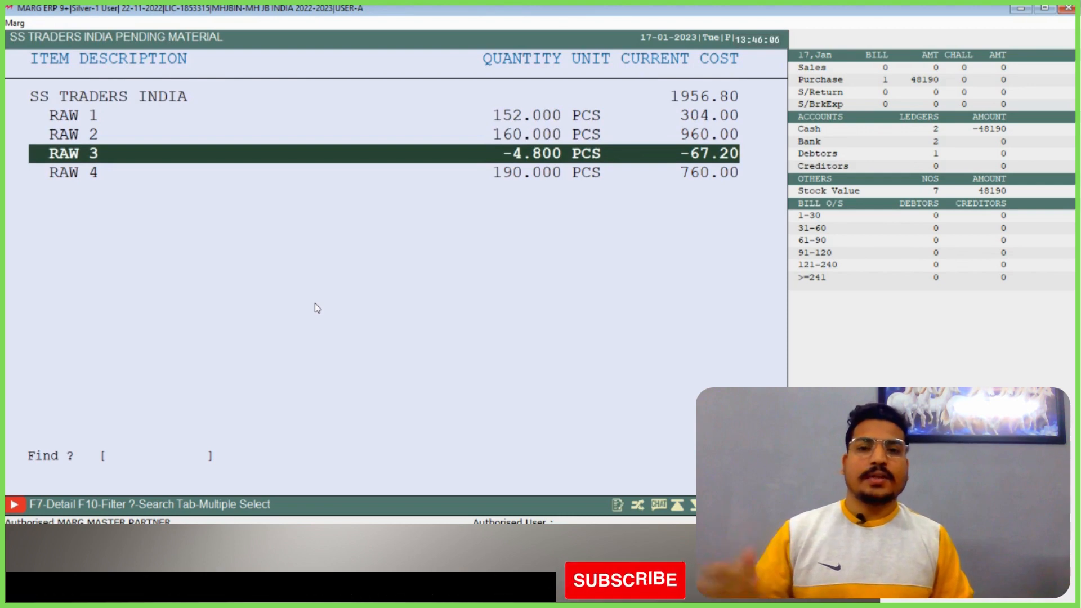
{"action": "key", "text": "Down"}
{"action": "key", "text": "Up"}
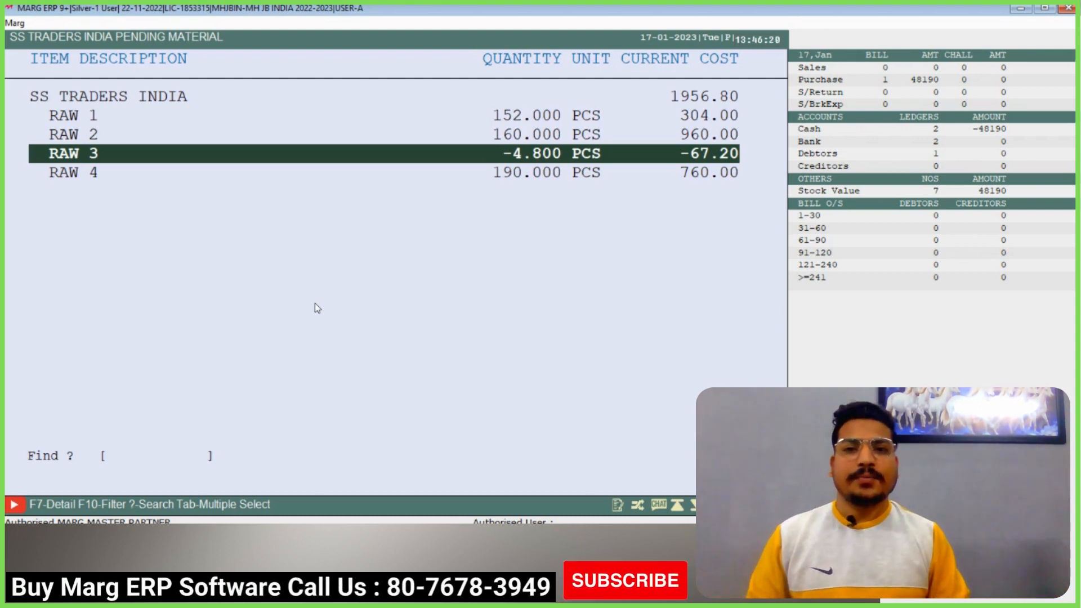
{"action": "key", "text": "Down"}
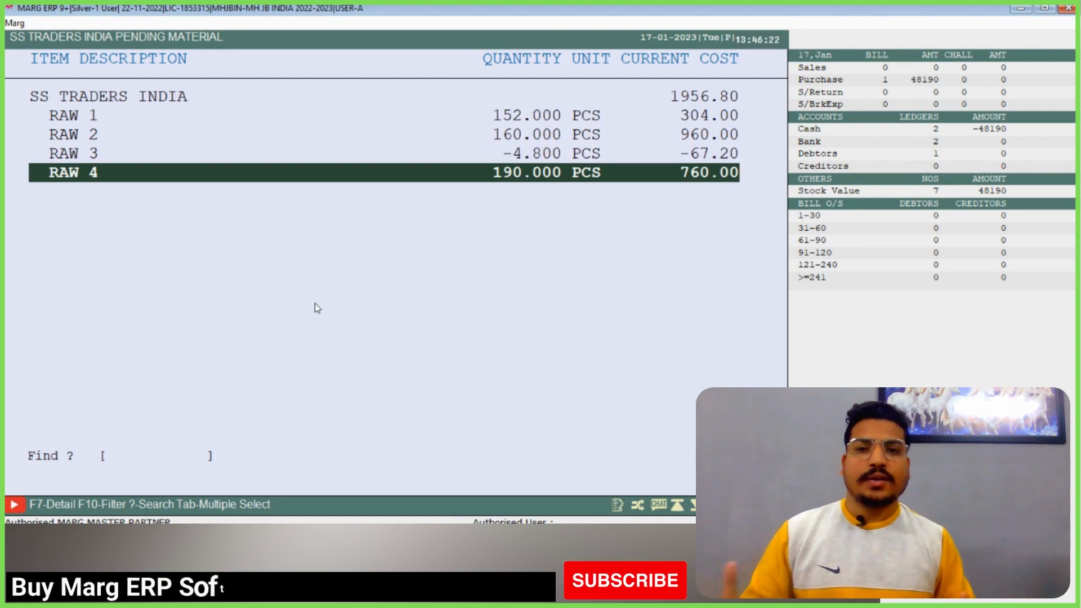
{"action": "key", "text": "Up"}
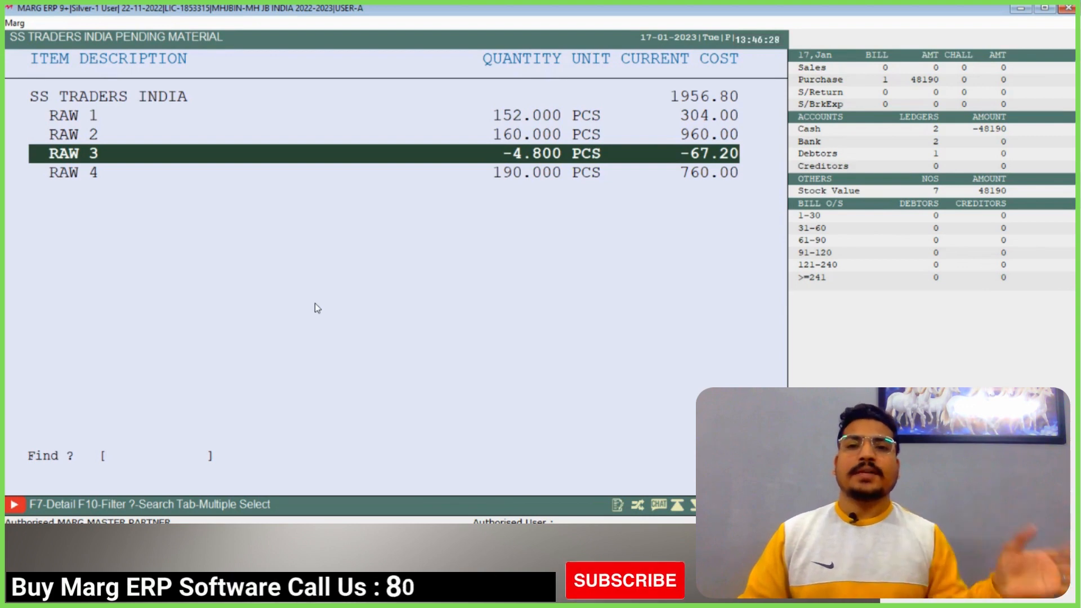
{"action": "key", "text": "Down"}
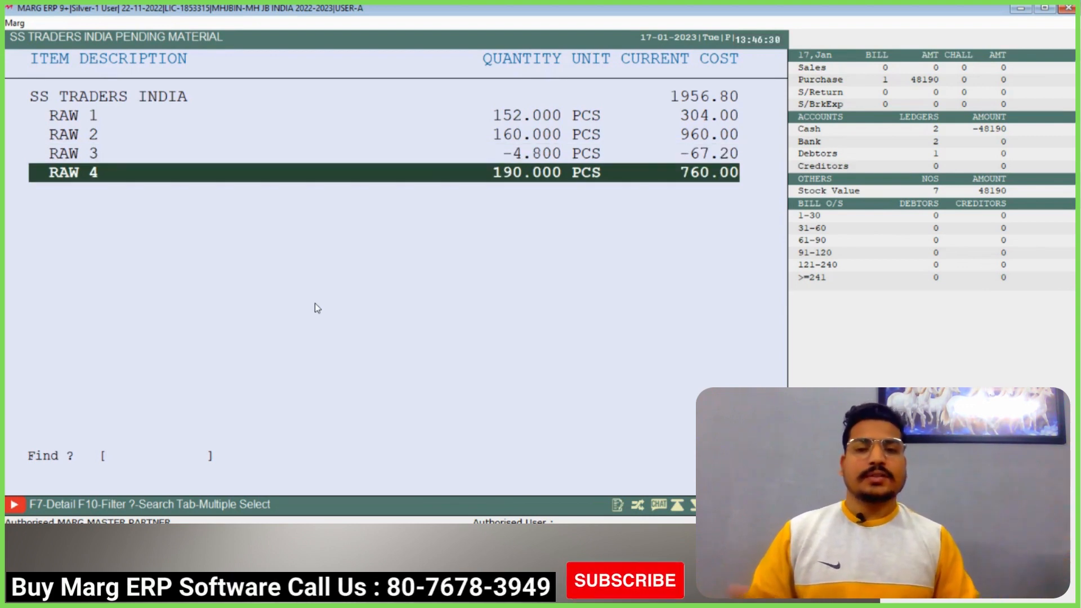
{"action": "key", "text": "Up"}
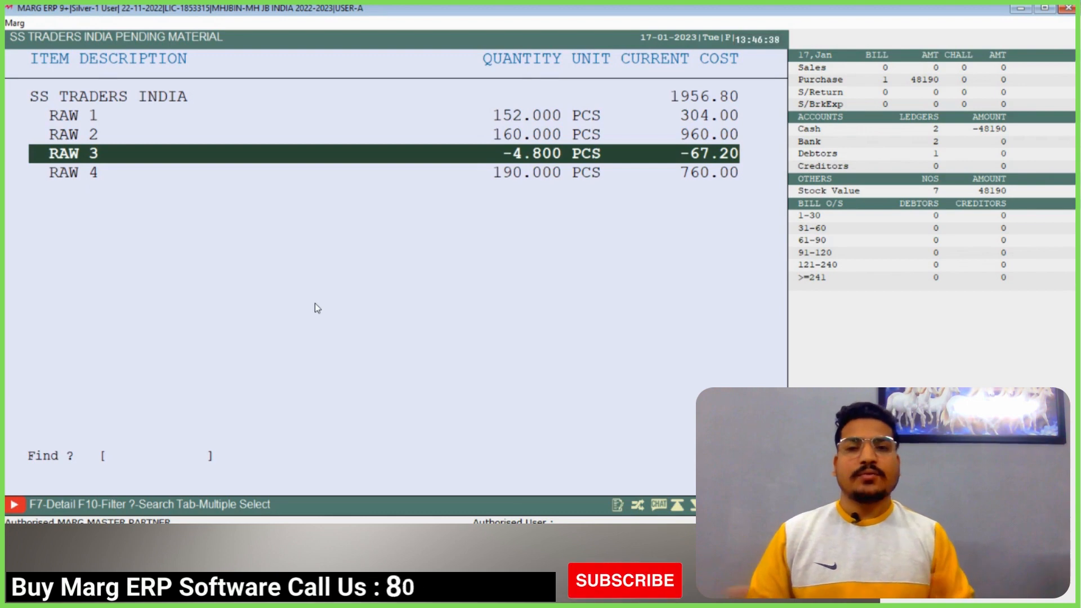
- Review the pending quantities of RAW 4 and RAW 1 at SS TRADERS INDIA and leave the pending report
{"action": "key", "text": "Down"}
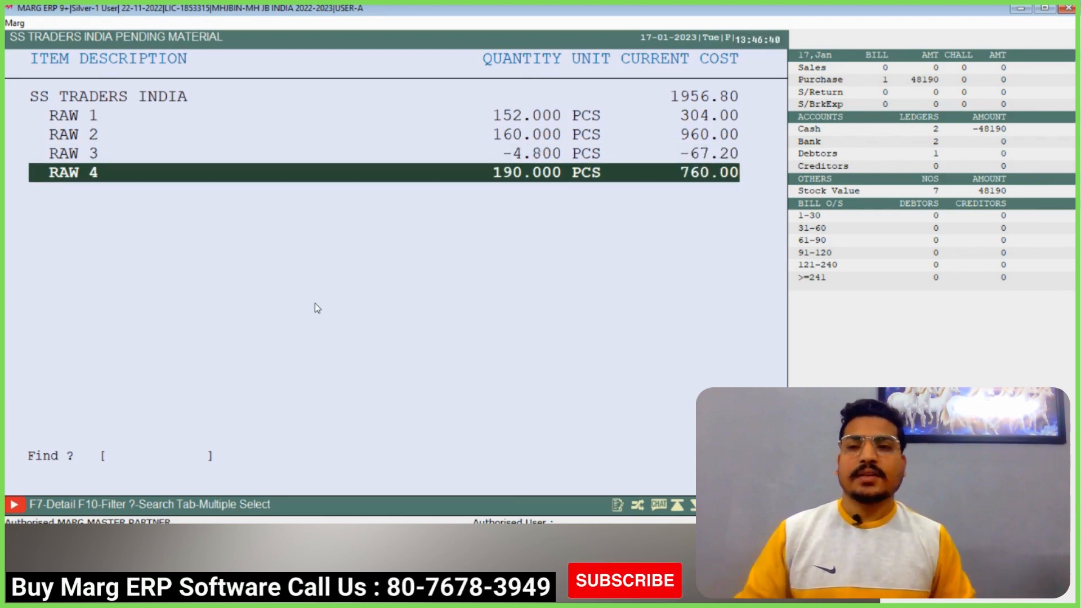
{"action": "key", "text": "Up"}
{"action": "key", "text": "Up"}
{"action": "key", "text": "Up"}
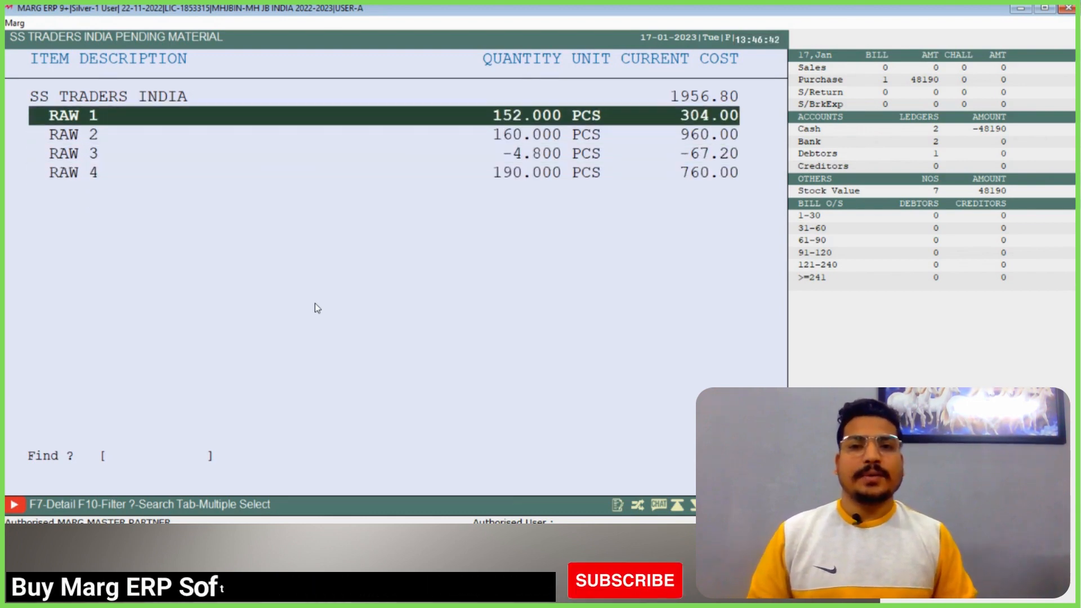
{"action": "key", "text": "Escape"}
{"action": "key", "text": "Escape"}
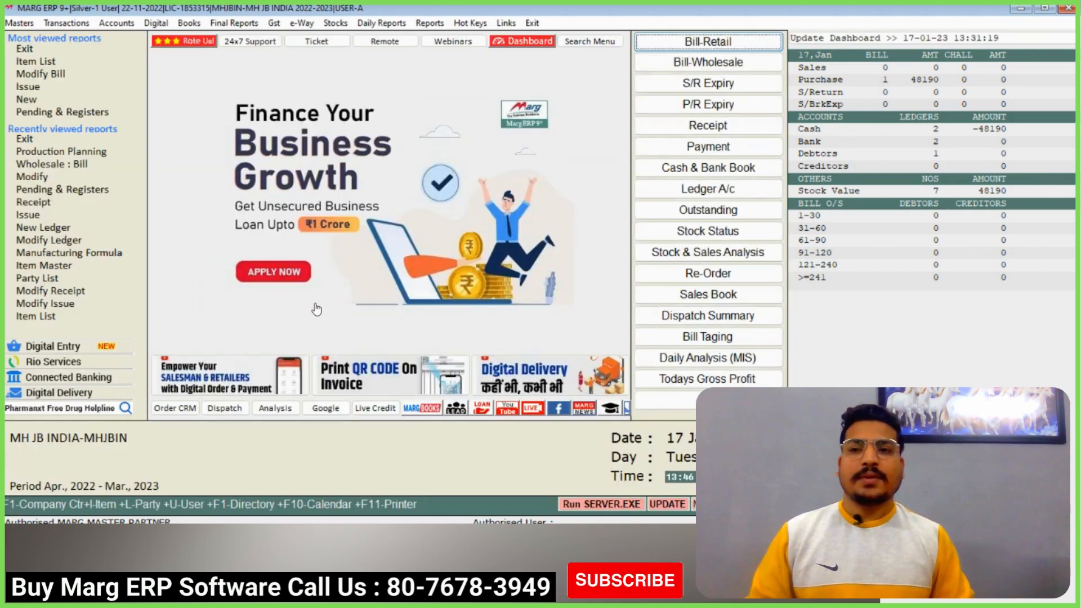
- Open the item master and show the stock register ledger of COLD DRINK 2LTR for the current store, 01-04-2022 to 17-01-2023
{"action": "left_click", "coordinate": [340, 25]}
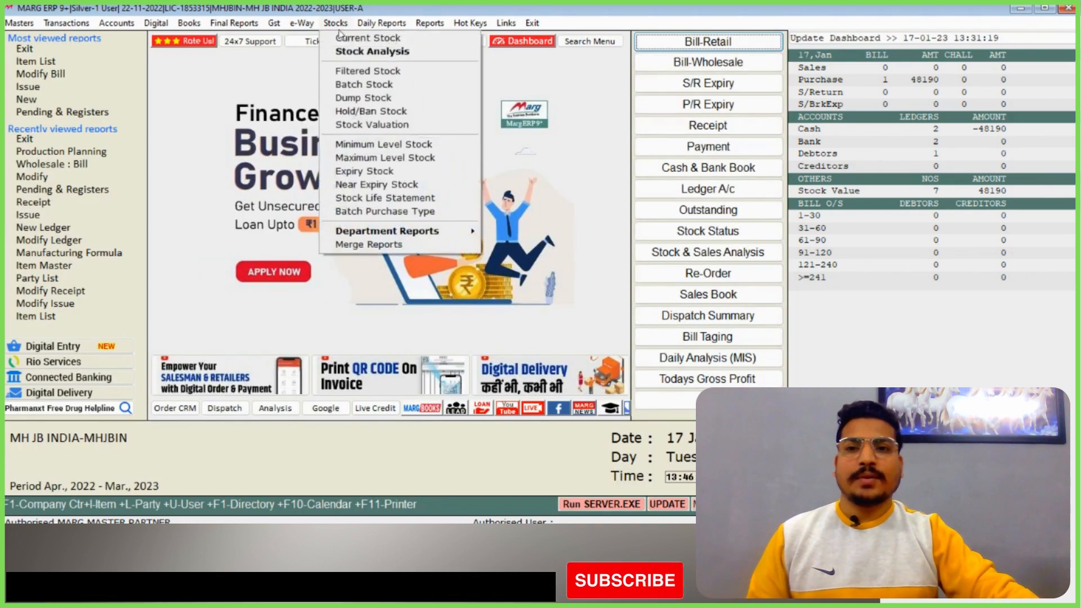
{"action": "mouse_move", "coordinate": [113, 69]}
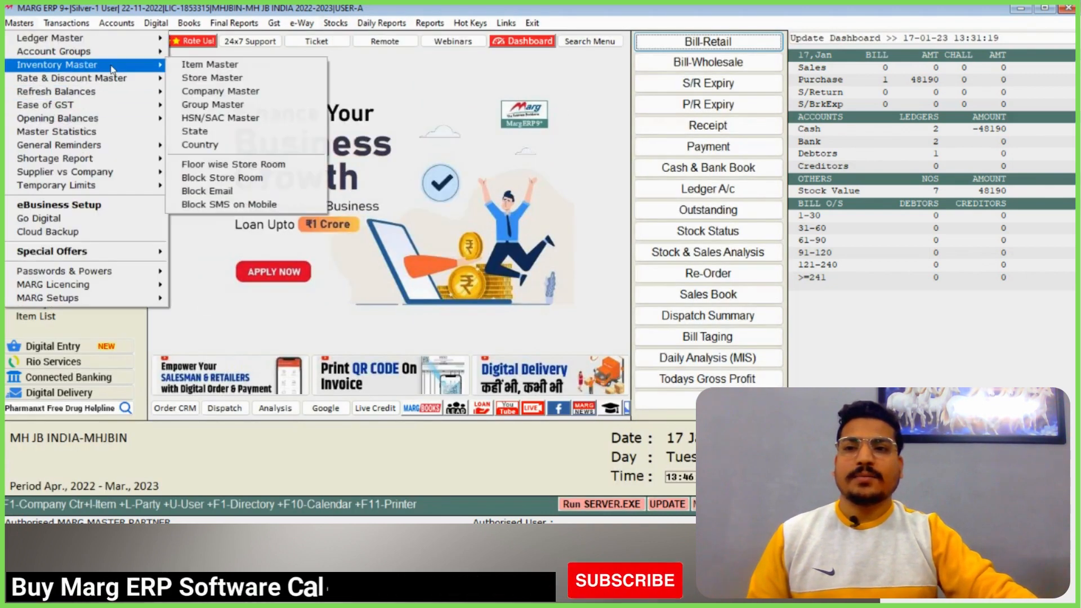
{"action": "left_click", "coordinate": [201, 64]}
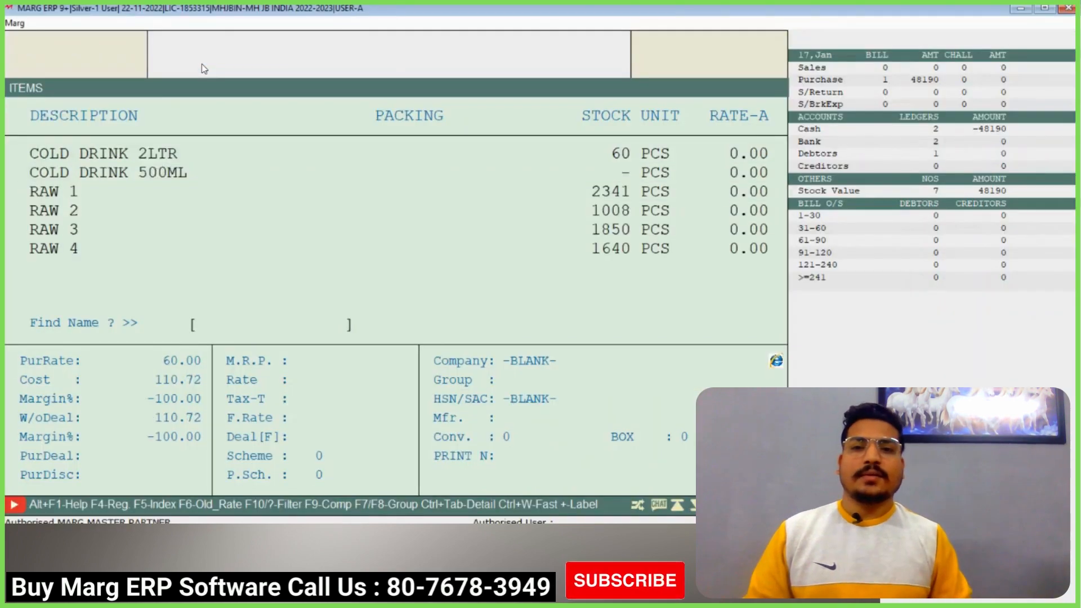
{"action": "key", "text": "Down"}
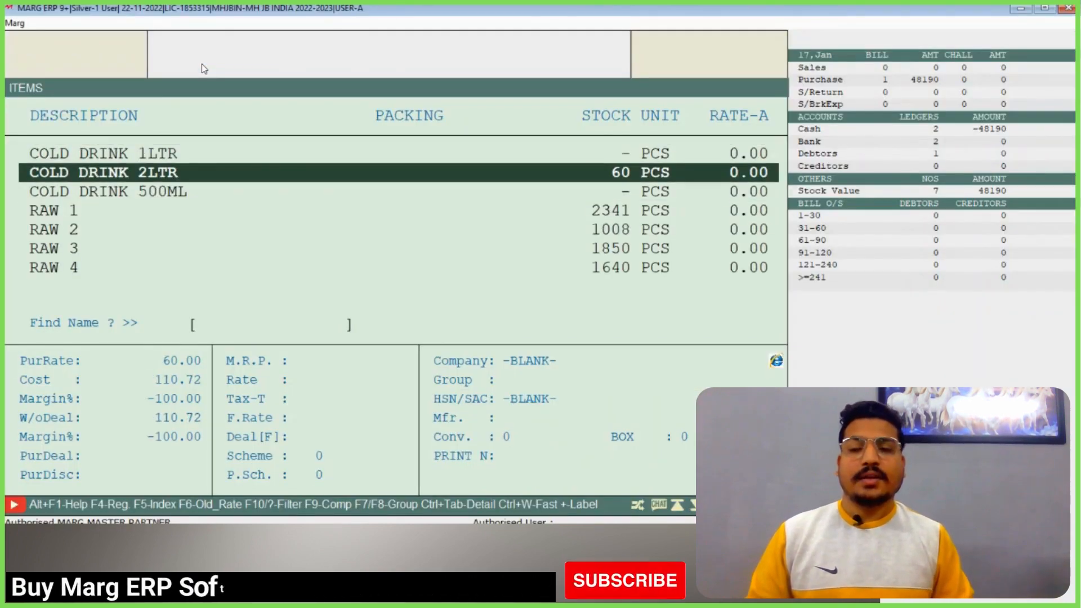
{"action": "key", "text": "Return"}
{"action": "key", "text": "Escape"}
{"action": "key", "text": "Return"}
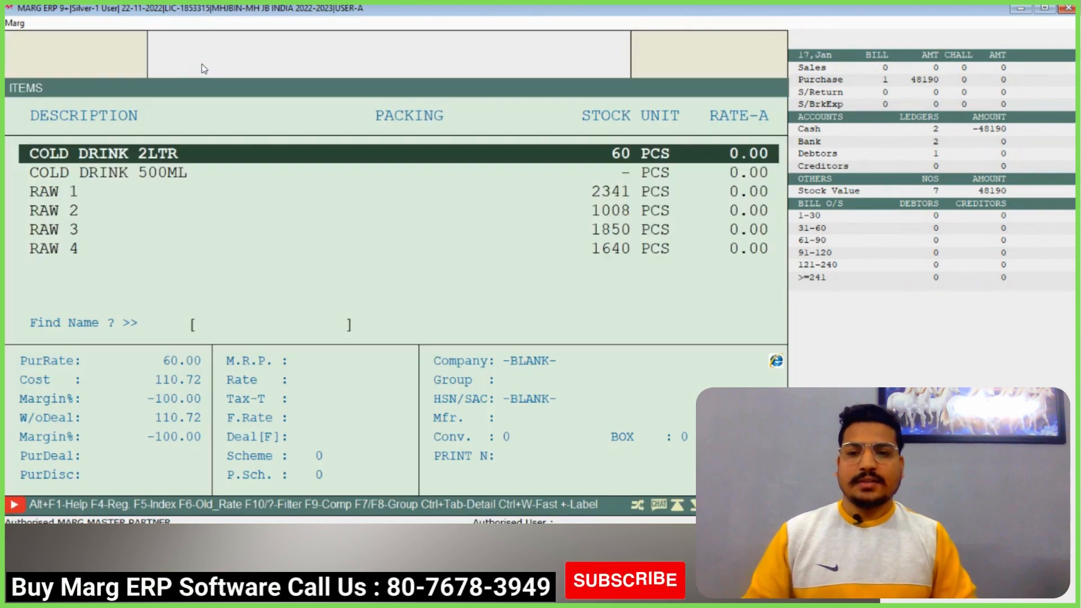
{"action": "key", "text": "F4"}
{"action": "key", "text": "Return"}
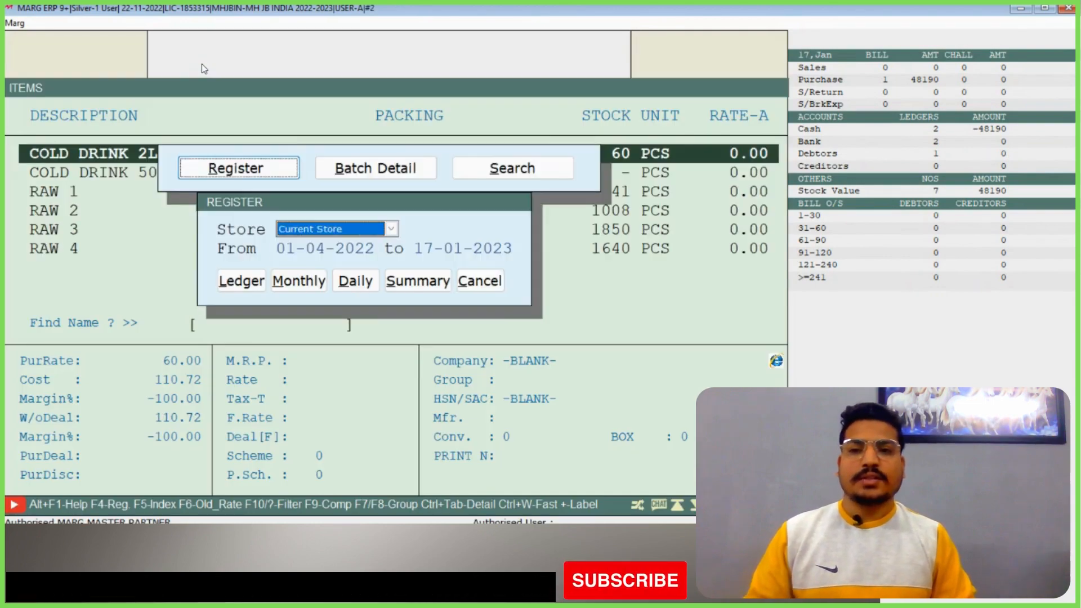
{"action": "key", "text": "Return"}
- Compare the batch, expiry and rate details of both SS TRADERS INDIA receipts in the COLD DRINK 2LTR register, and leave it
{"action": "key", "text": "Up"}
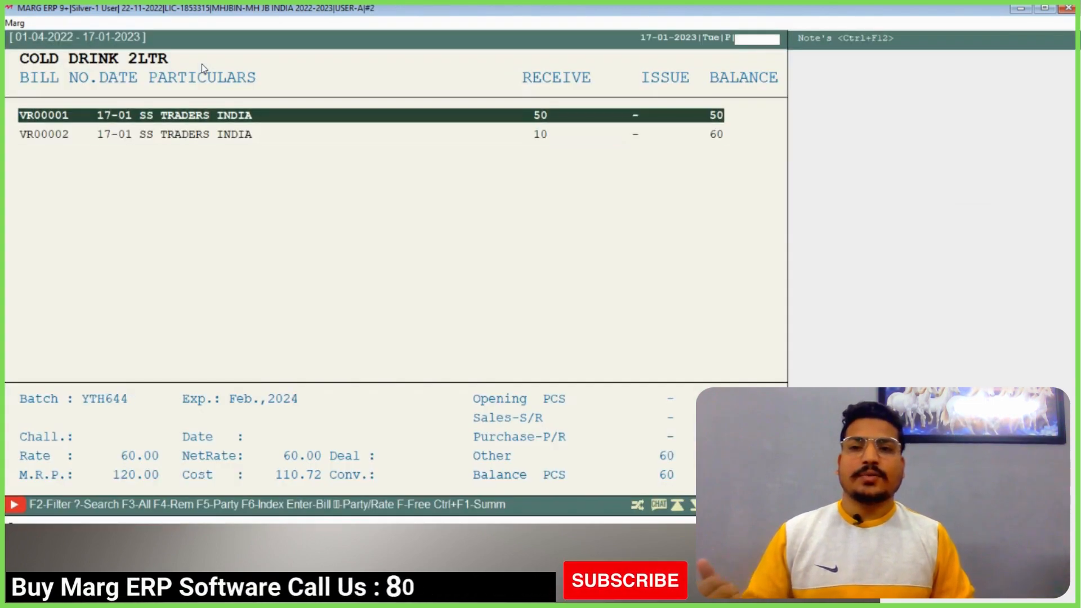
{"action": "key", "text": "Down"}
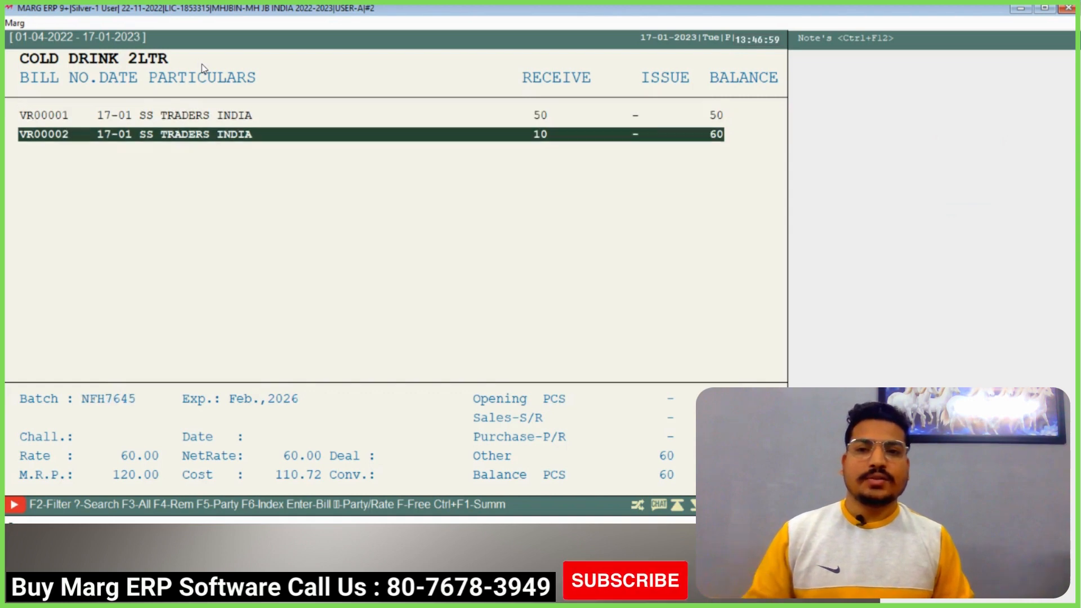
{"action": "key", "text": "Up"}
{"action": "key", "text": "Down"}
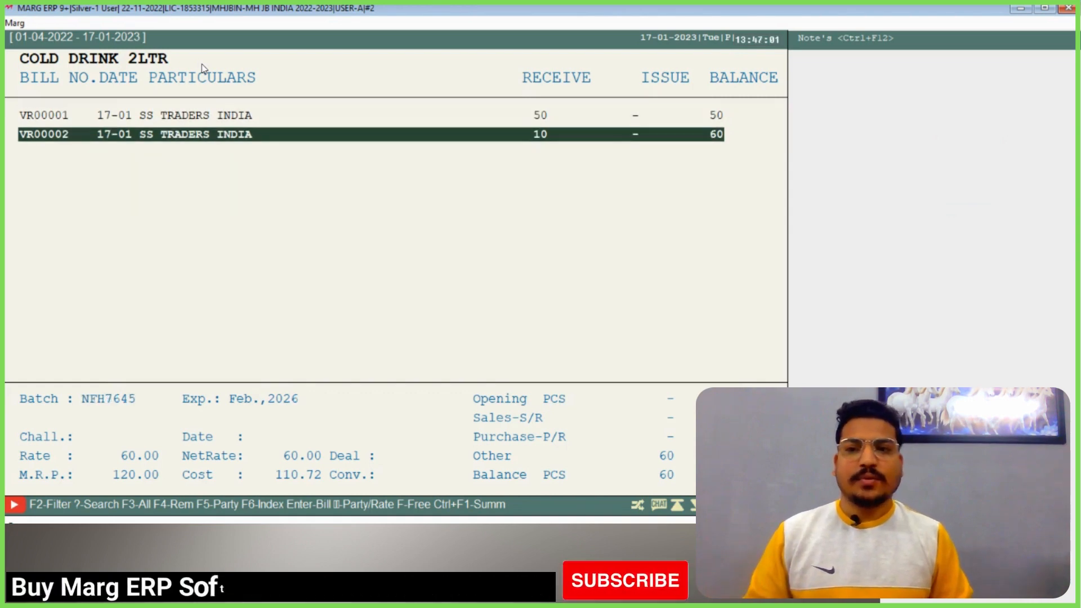
{"action": "key", "text": "Up"}
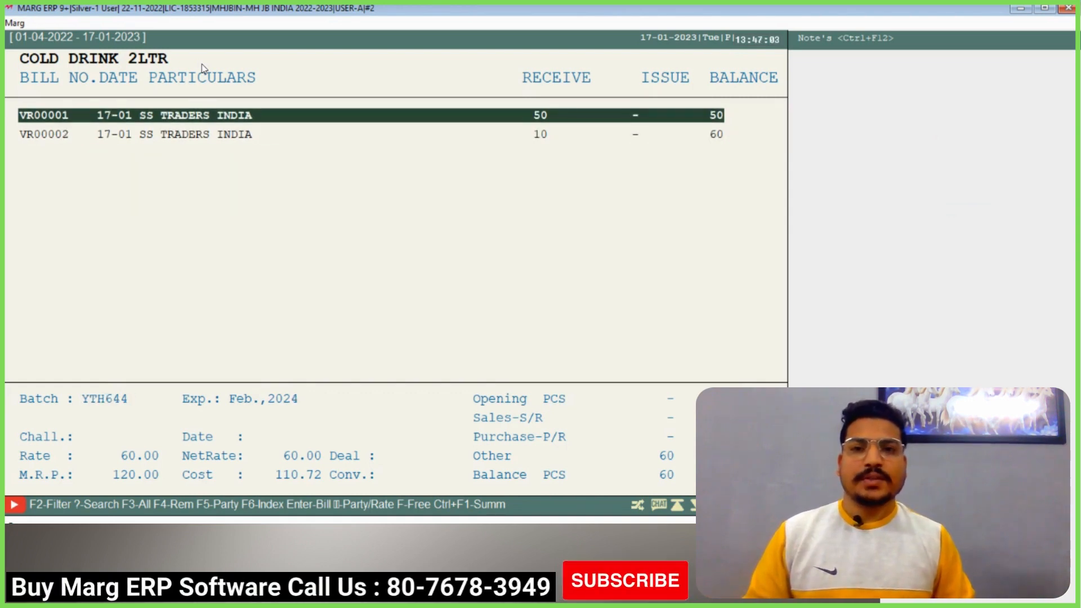
{"action": "key", "text": "Escape"}
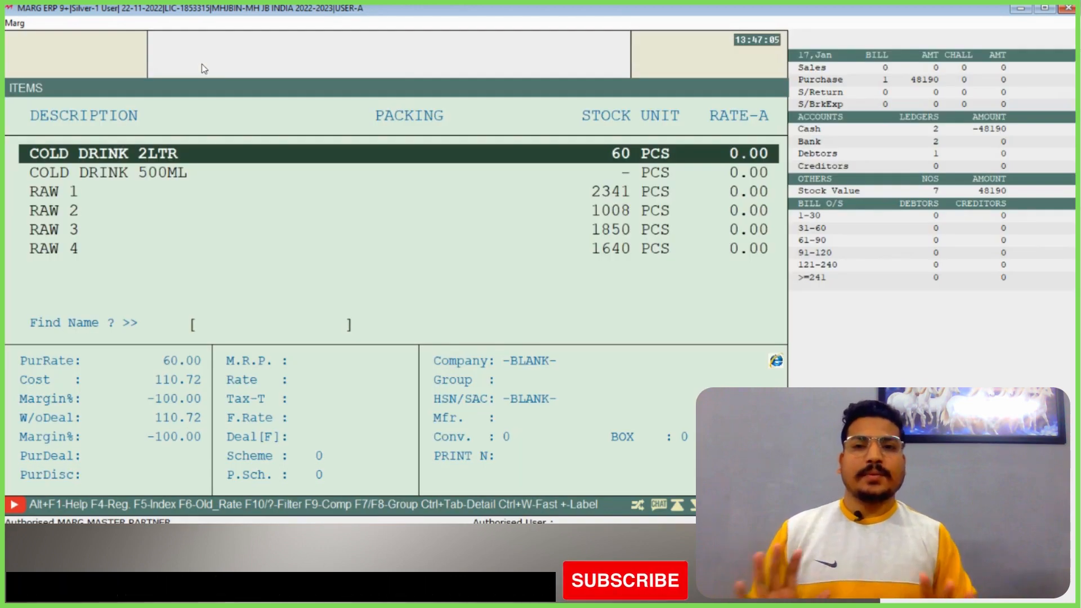
- Compare the stock and cost of COLD DRINK 1LTR and COLD DRINK 2LTR in the item list and close the list
{"action": "key", "text": "Up"}
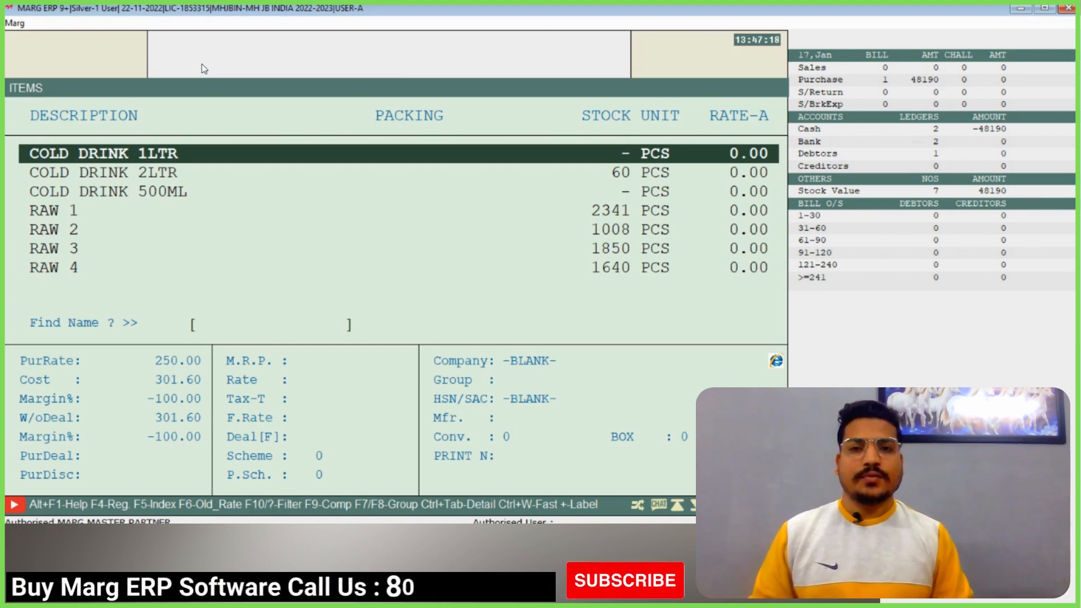
{"action": "key", "text": "Down"}
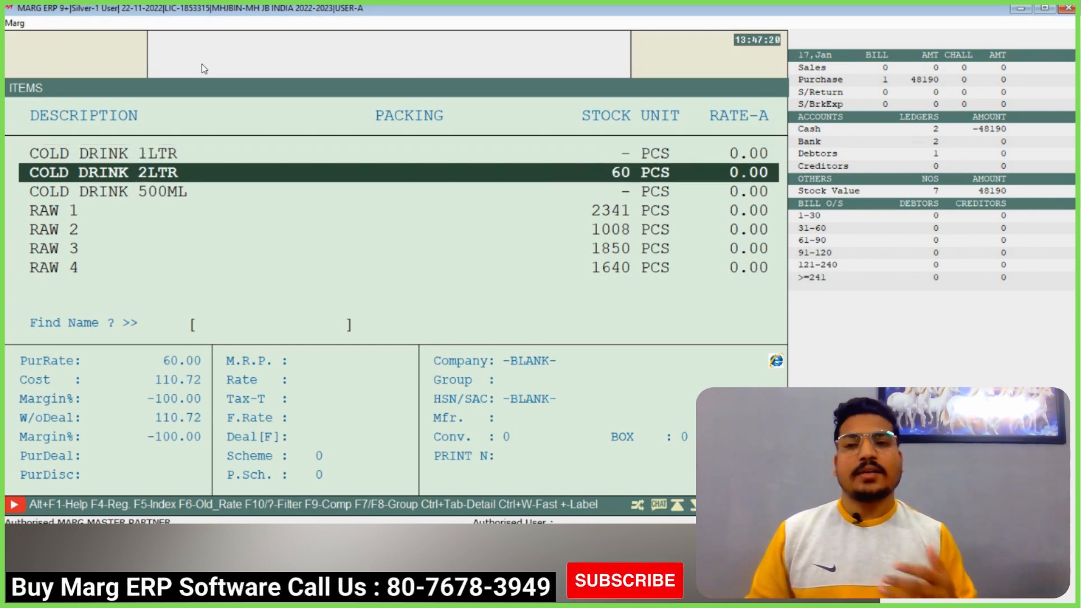
{"action": "key", "text": "Escape"}
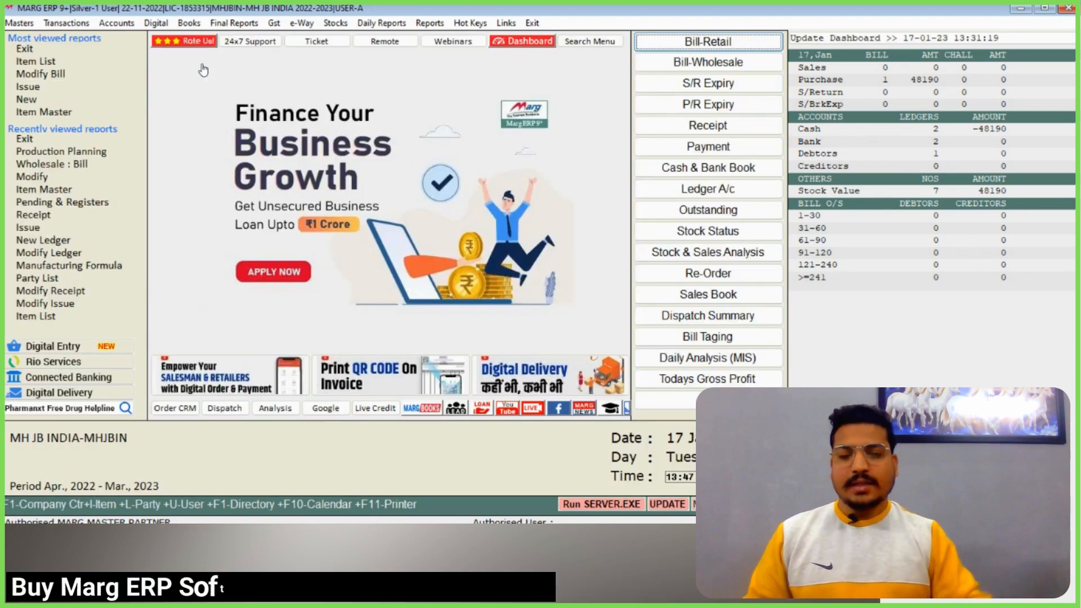
- Look up the balance of SS TRADERS INDIA among all ledgers, searching for SS, and leave the ledger list
{"action": "left_click", "coordinate": [188, 23]}
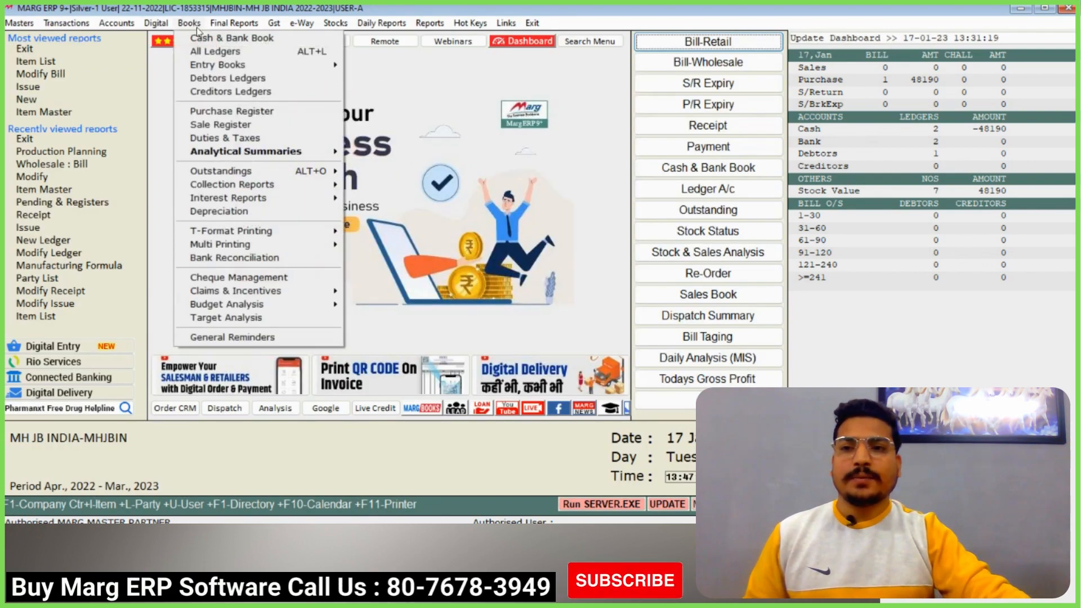
{"action": "left_click", "coordinate": [244, 52]}
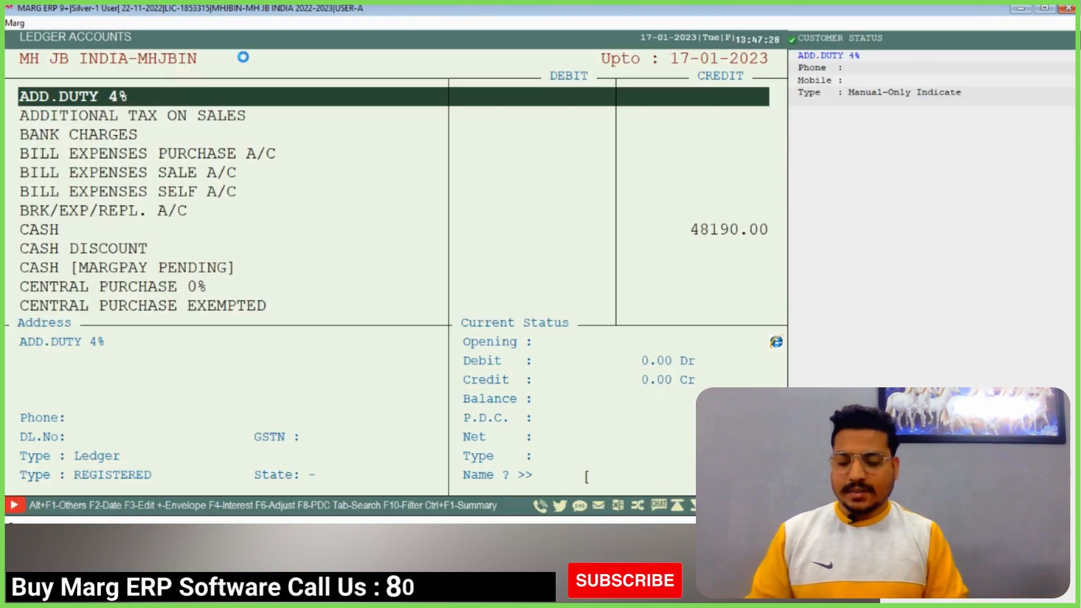
{"action": "type", "text": "SS"}
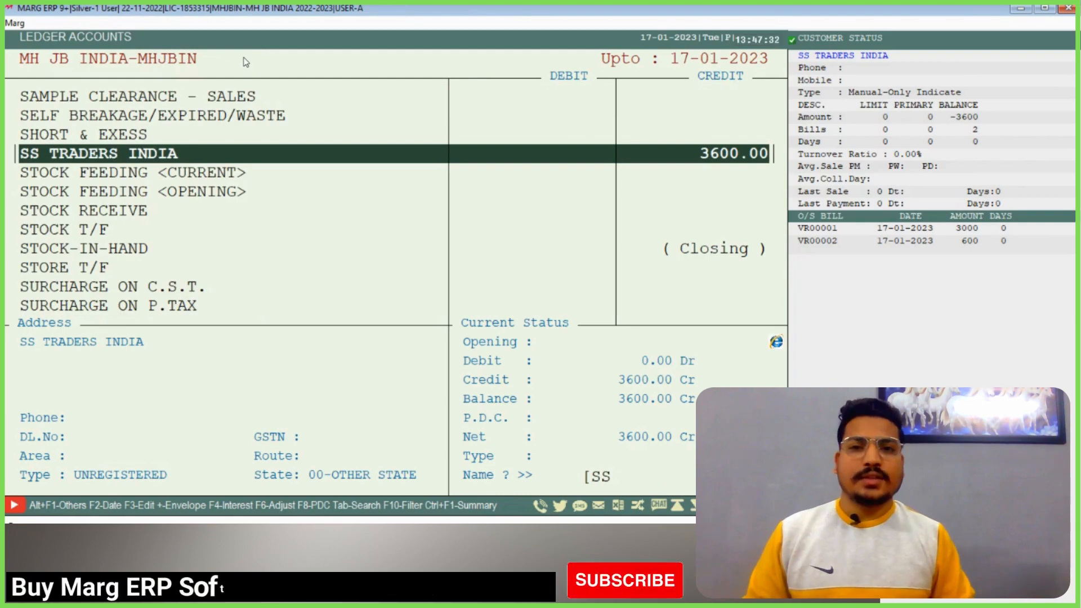
{"action": "key", "text": "Escape"}
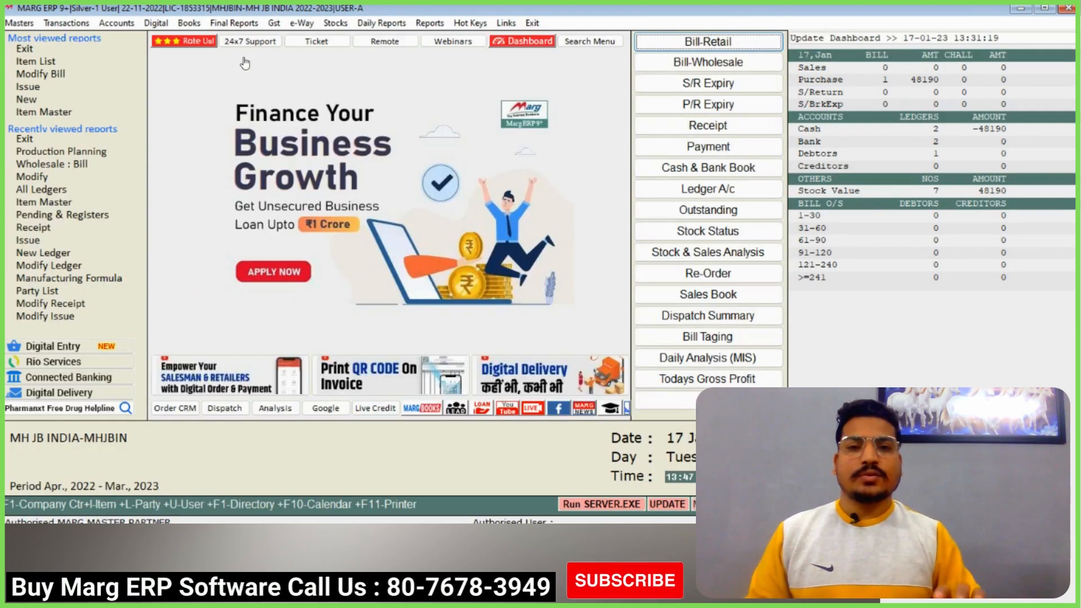
{"action": "left_click", "coordinate": [121, 24]}
{"action": "mouse_move", "coordinate": [244, 45]}
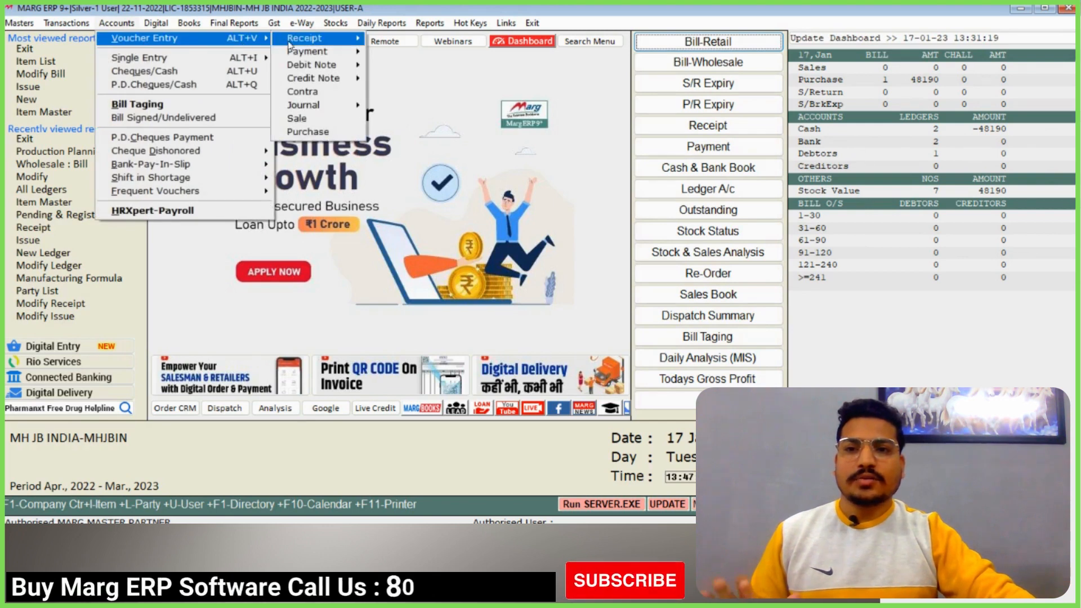
{"action": "mouse_move", "coordinate": [315, 51]}
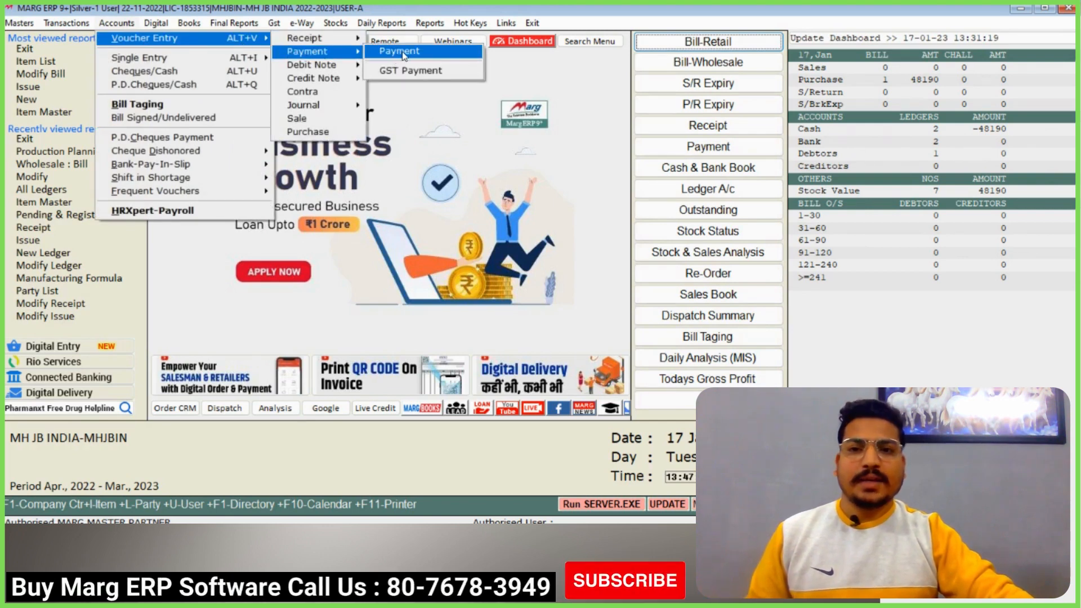
{"action": "left_click", "coordinate": [839, 121]}
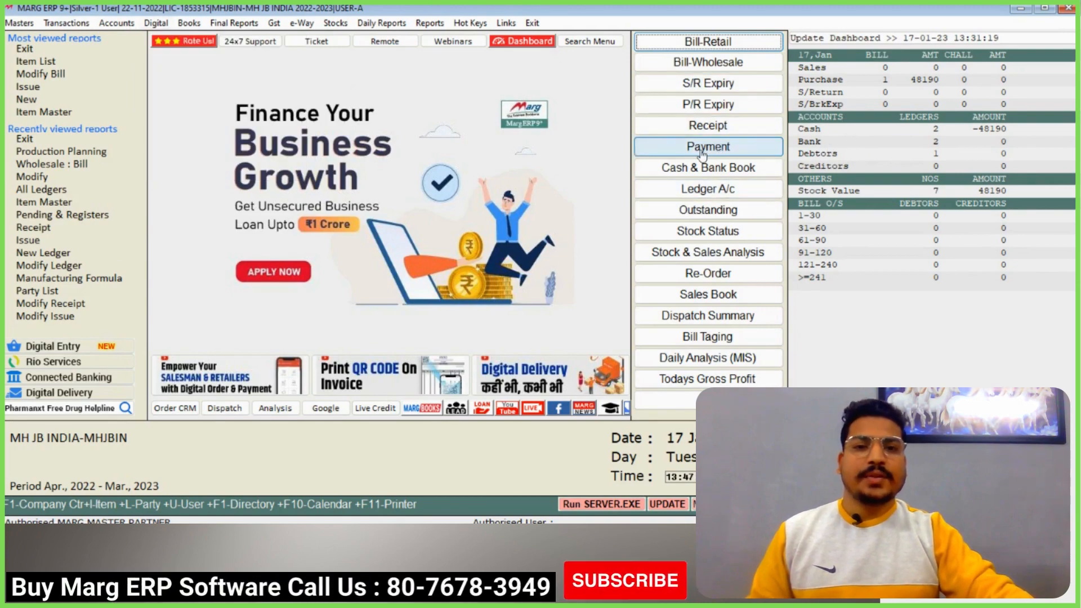
- Start a payment voucher for SS TRADERS INDIA dated 17-01-2023 with a debit of 3000
{"action": "left_click", "coordinate": [701, 151]}
{"action": "key", "text": "Return"}
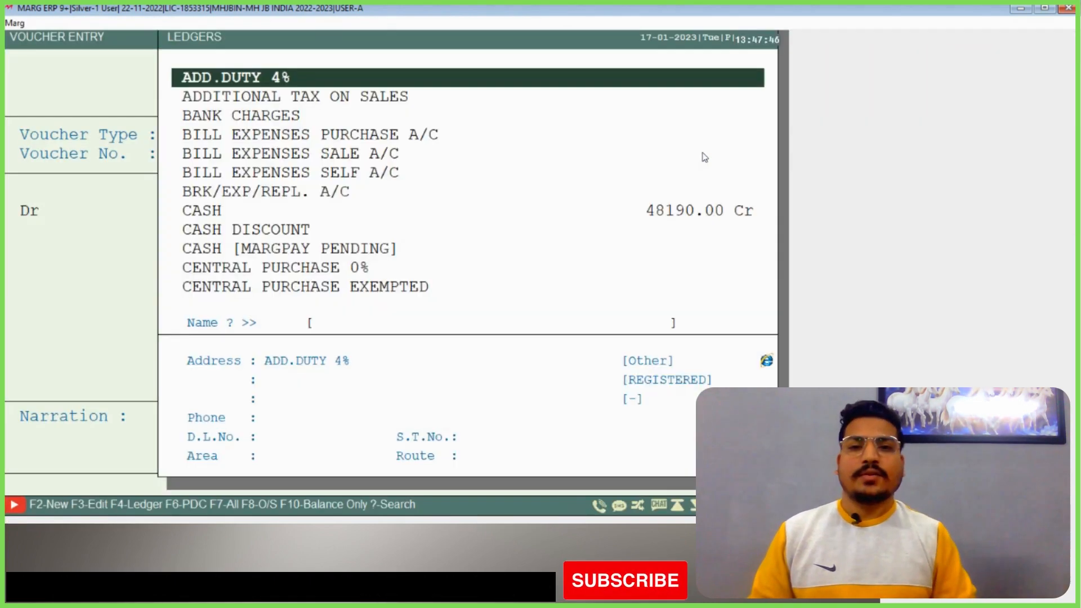
{"action": "type", "text": "SS"}
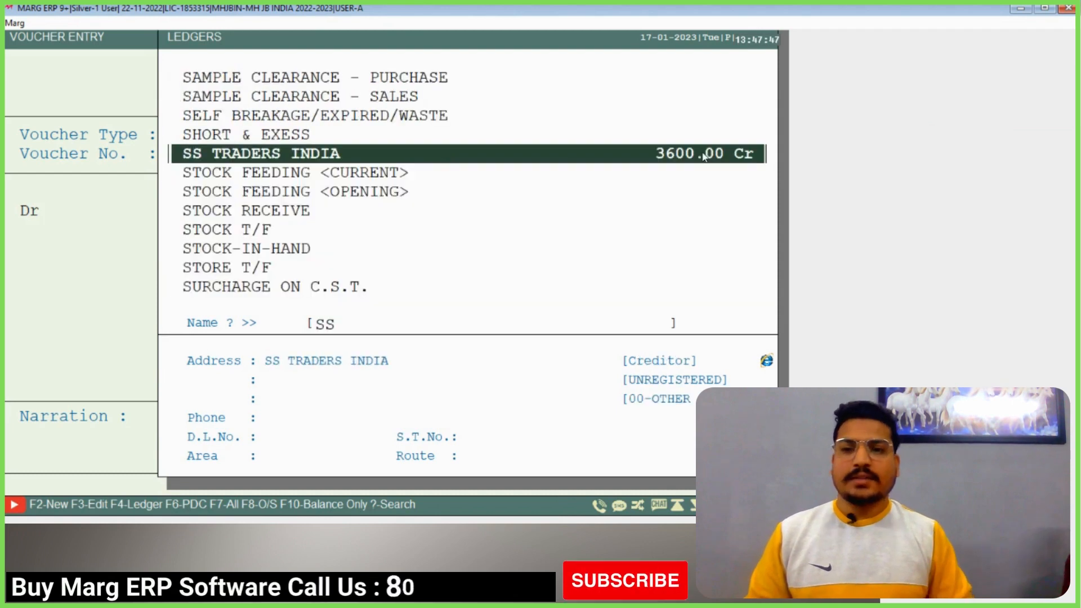
{"action": "key", "text": "Return"}
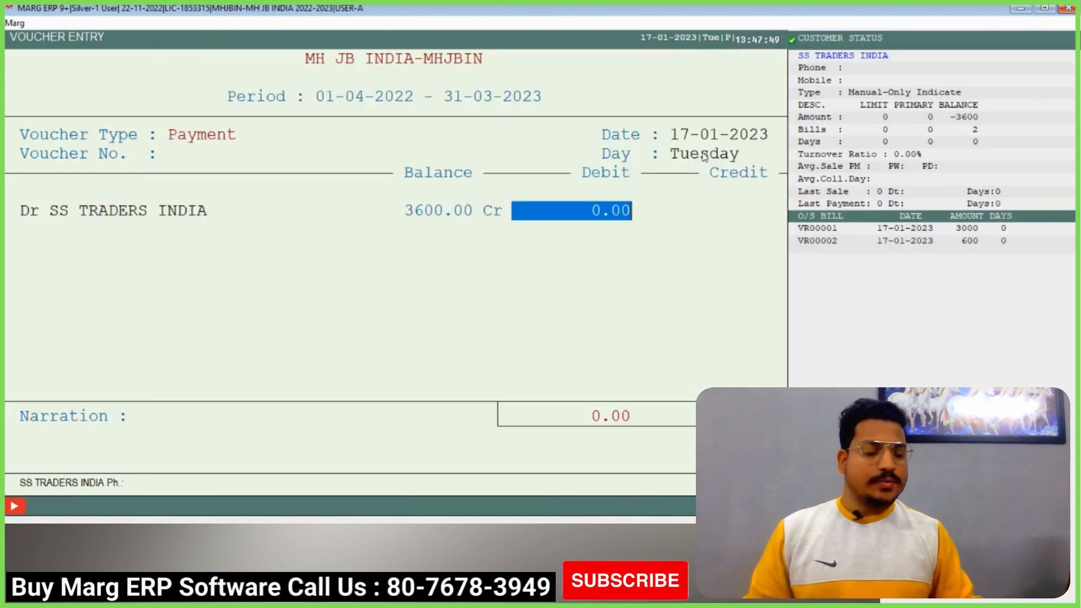
{"action": "type", "text": "3000"}
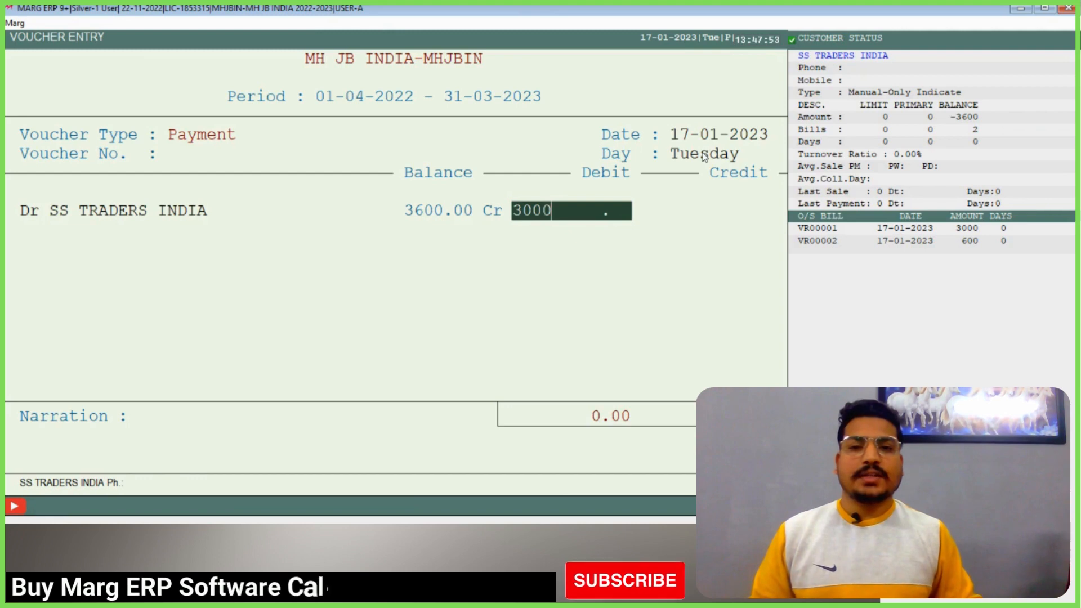
{"action": "key", "text": "Return"}
{"action": "key", "text": "Return"}
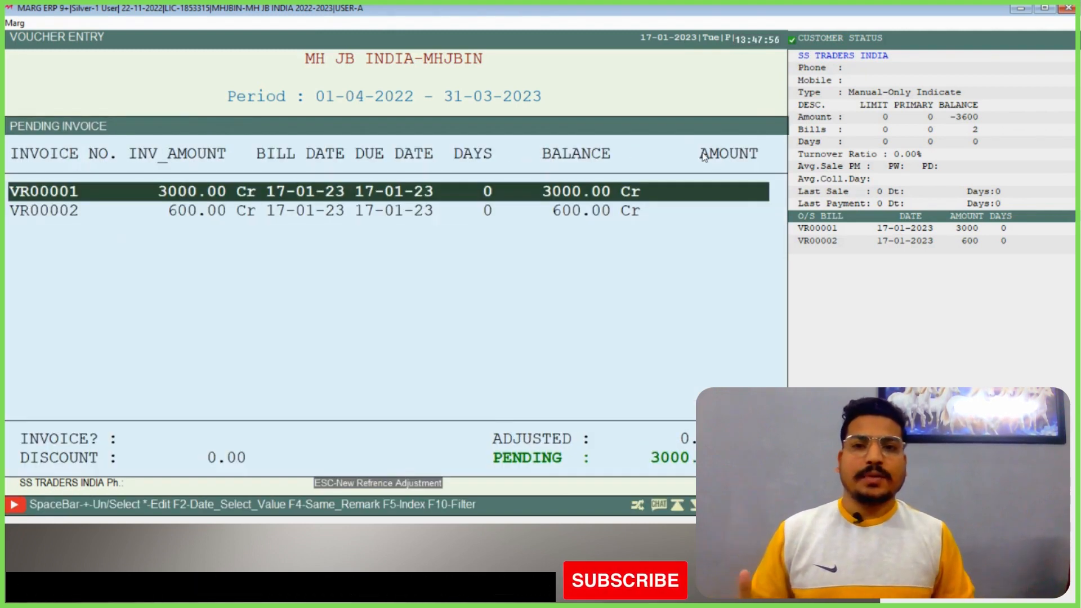
- Adjust the 3000.00 payment in full against pending invoice VR00001, leaving the remark blank
{"action": "key", "text": "Down"}
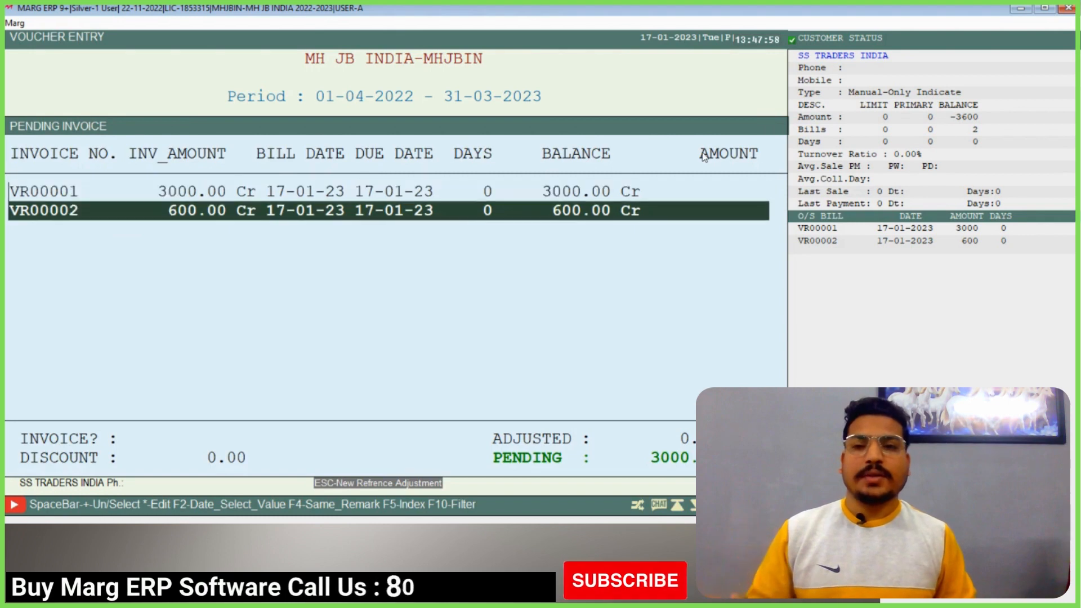
{"action": "key", "text": "Up"}
{"action": "key", "text": "Return"}
{"action": "key", "text": "Return"}
{"action": "key", "text": "Return"}
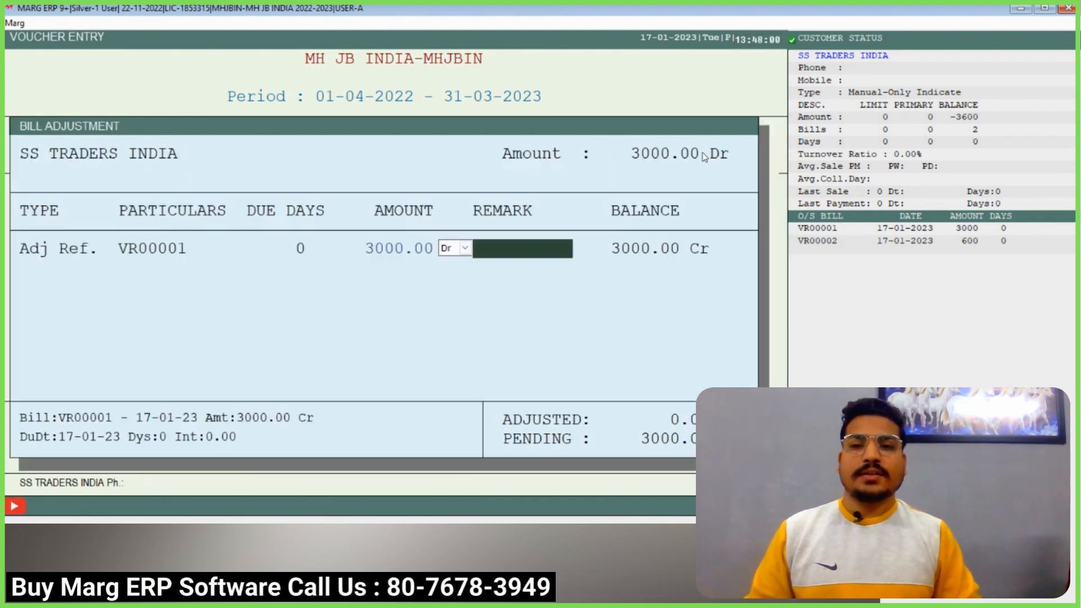
{"action": "key", "text": "Return"}
- Credit 3000.00 to CASH, save the payment voucher with a blank narration and leave voucher entry
{"action": "key", "text": "Return"}
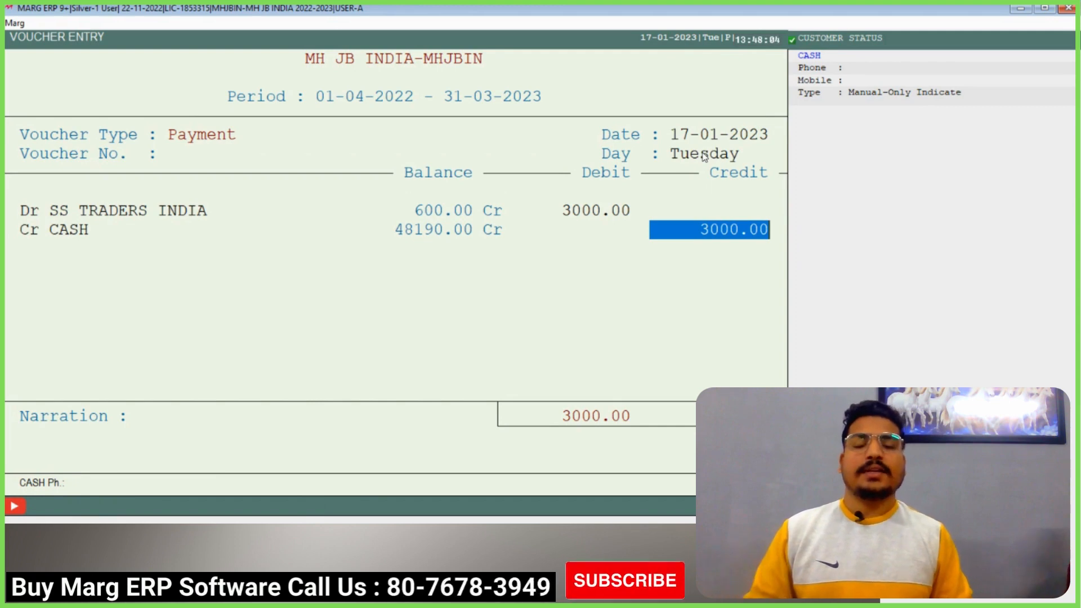
{"action": "key", "text": "Return"}
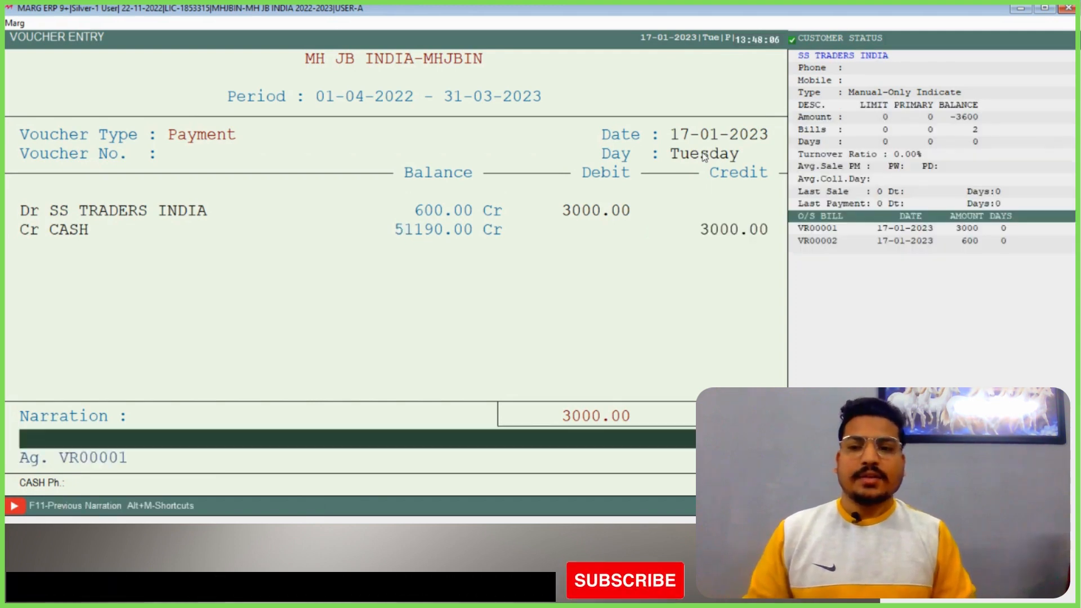
{"action": "key", "text": "Return"}
{"action": "key", "text": "Return"}
{"action": "key", "text": "Escape"}
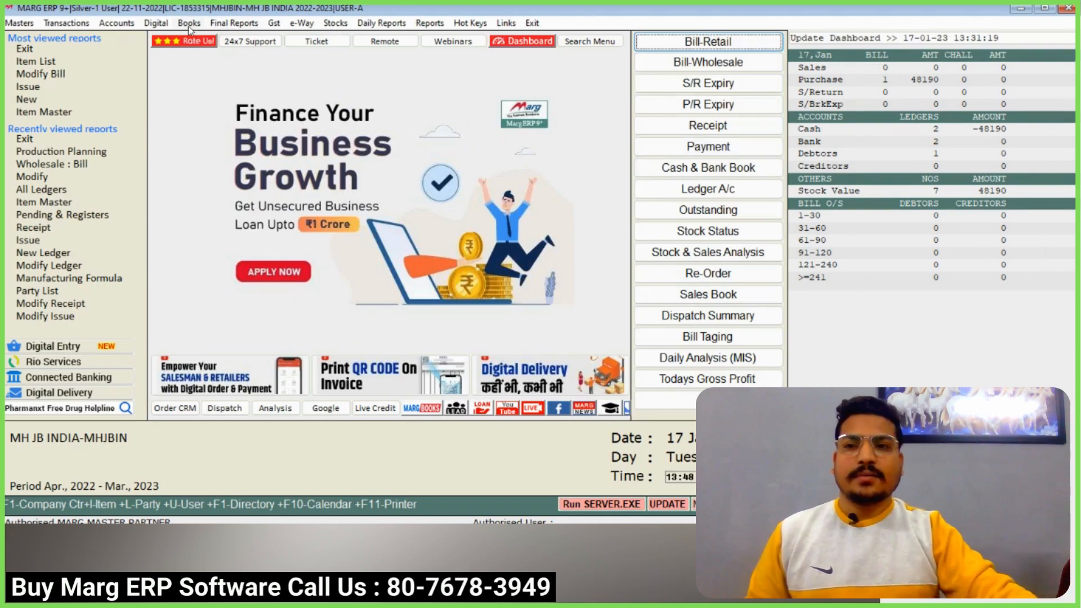
- Find SS TRADERS INDIA among all ledgers by searching SS and display its ledger from 01-04-2022 to 17-01-2023
{"action": "left_click", "coordinate": [188, 26]}
{"action": "left_click", "coordinate": [218, 52]}
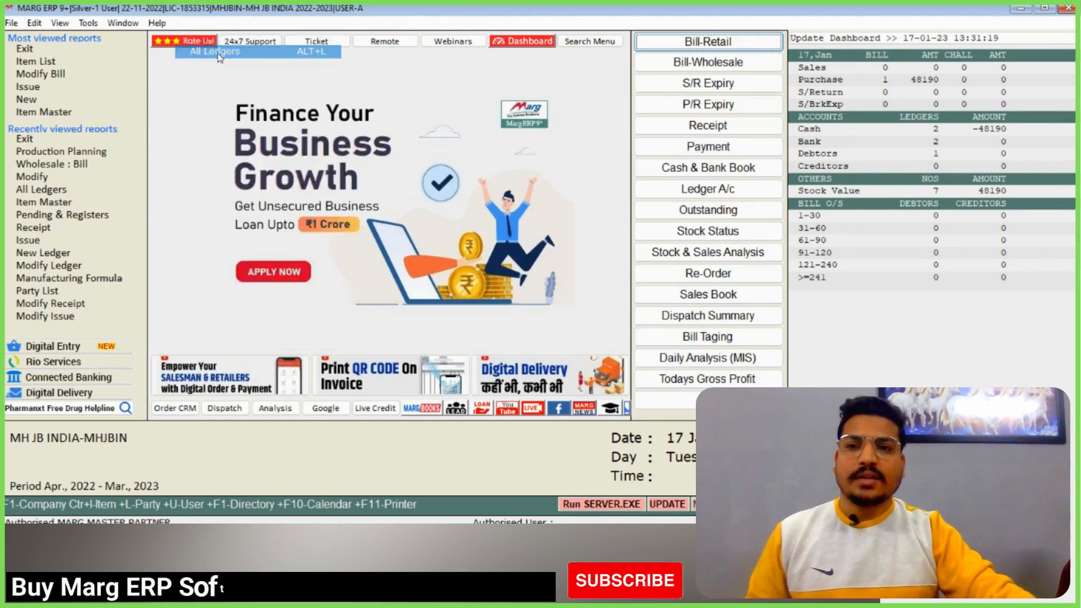
{"action": "type", "text": "SS"}
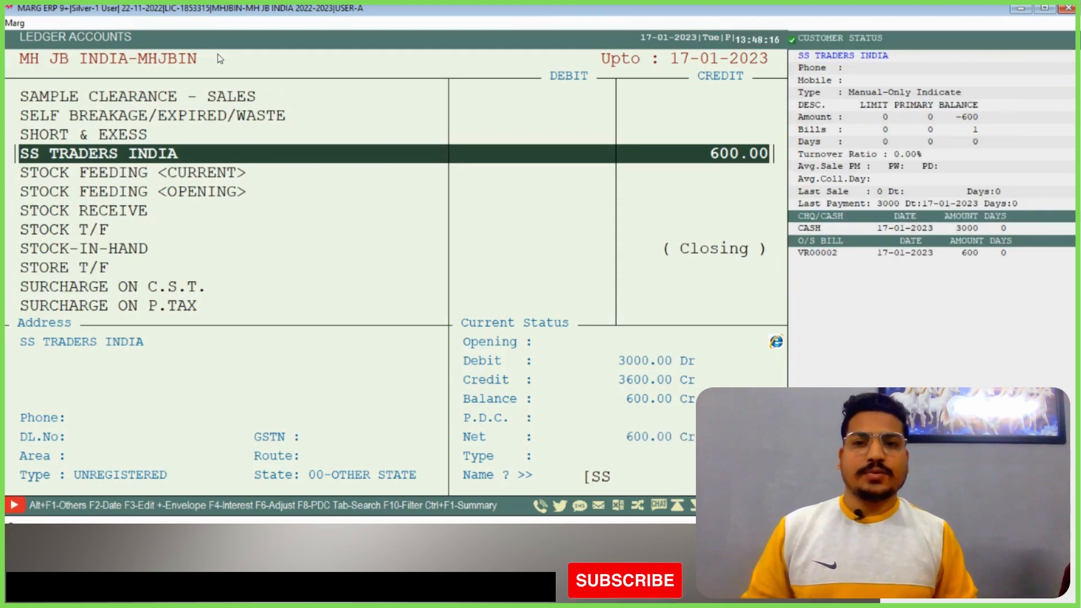
{"action": "key", "text": "Return"}
{"action": "key", "text": "Return"}
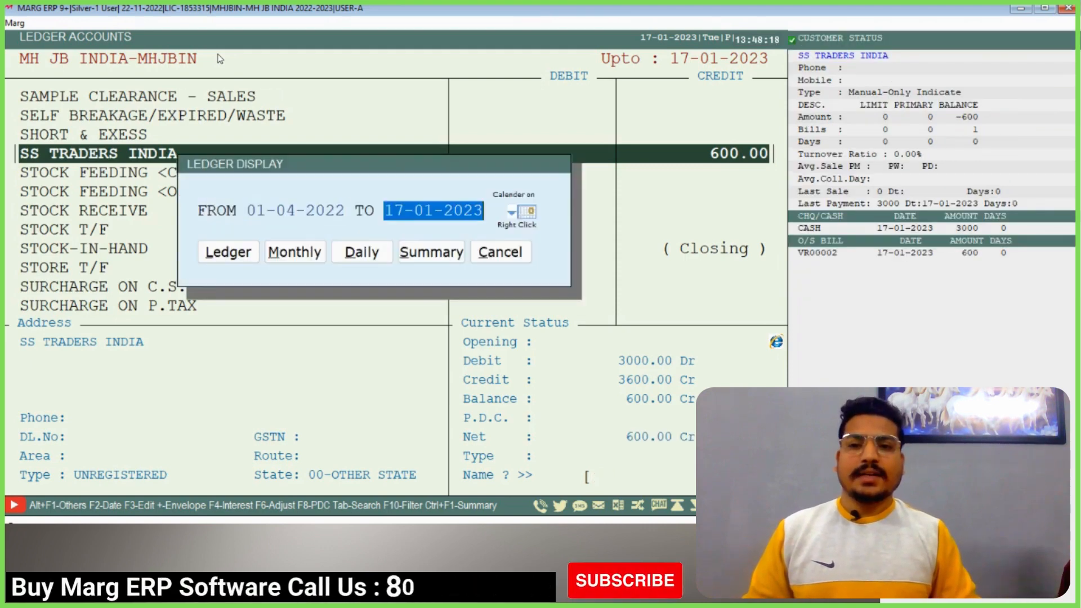
{"action": "key", "text": "Up"}
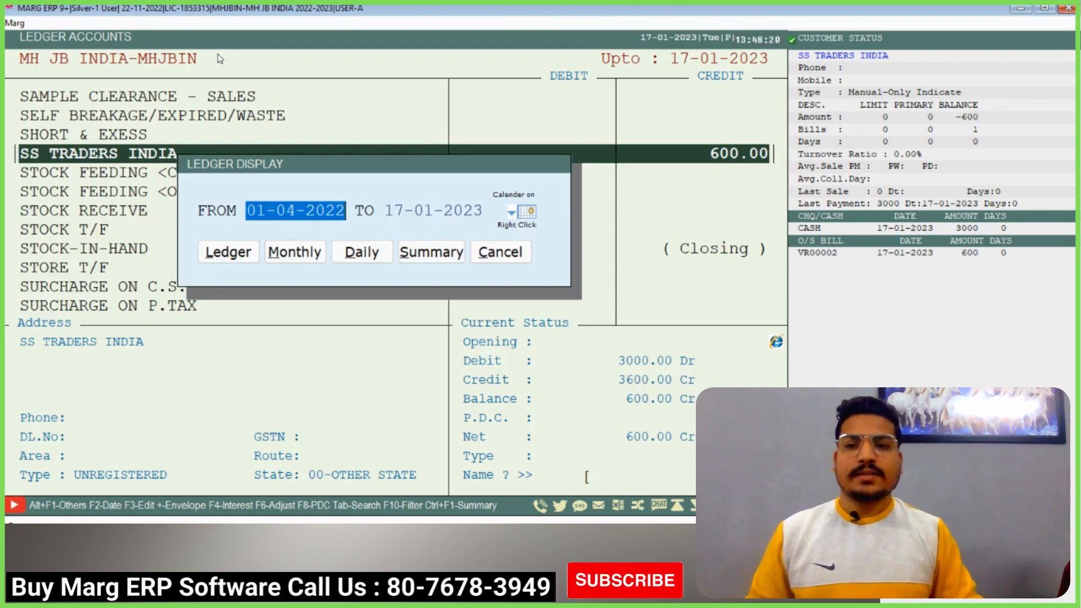
{"action": "key", "text": "Return"}
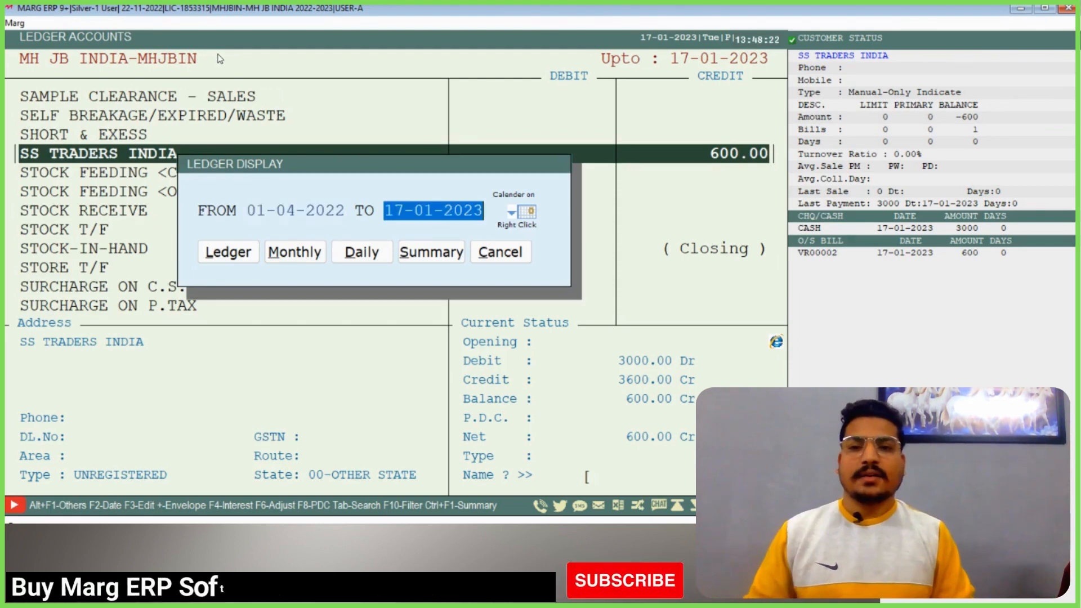
{"action": "key", "text": "Return"}
{"action": "key", "text": "Return"}
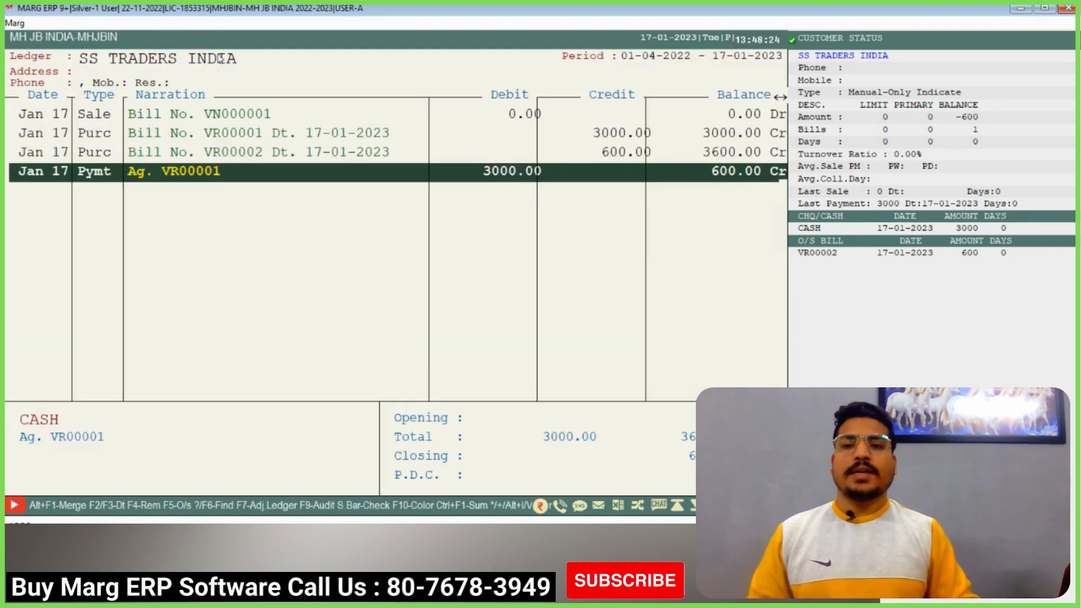
- Examine the raw materials and quantities issued under entry VN000001 from the party's ledger, and return to the ledger
{"action": "key", "text": "Up"}
{"action": "key", "text": "Up"}
{"action": "key", "text": "Up"}
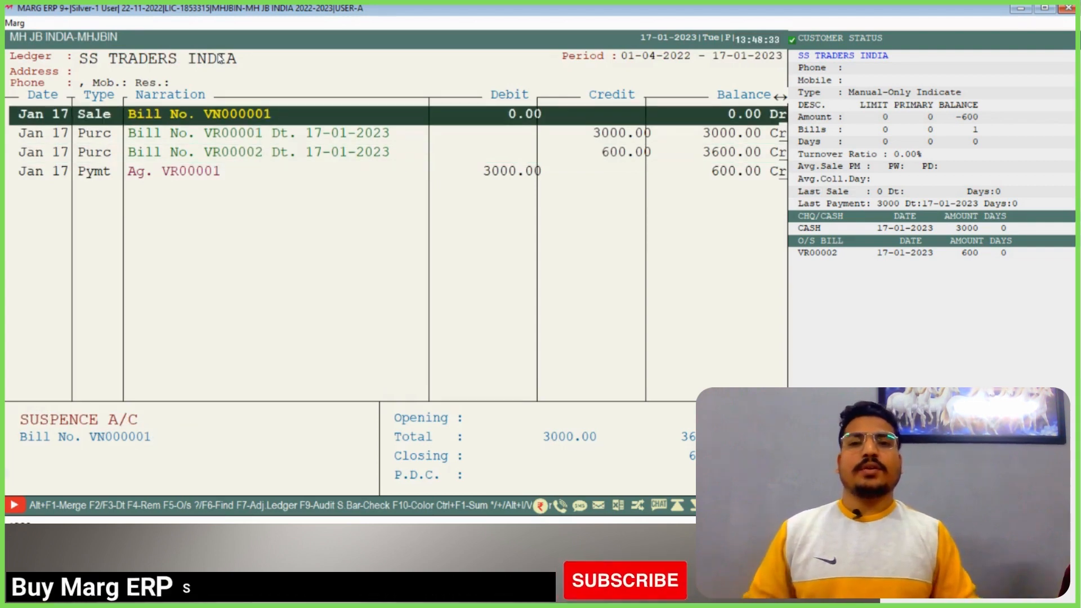
{"action": "key", "text": "Down"}
{"action": "key", "text": "Up"}
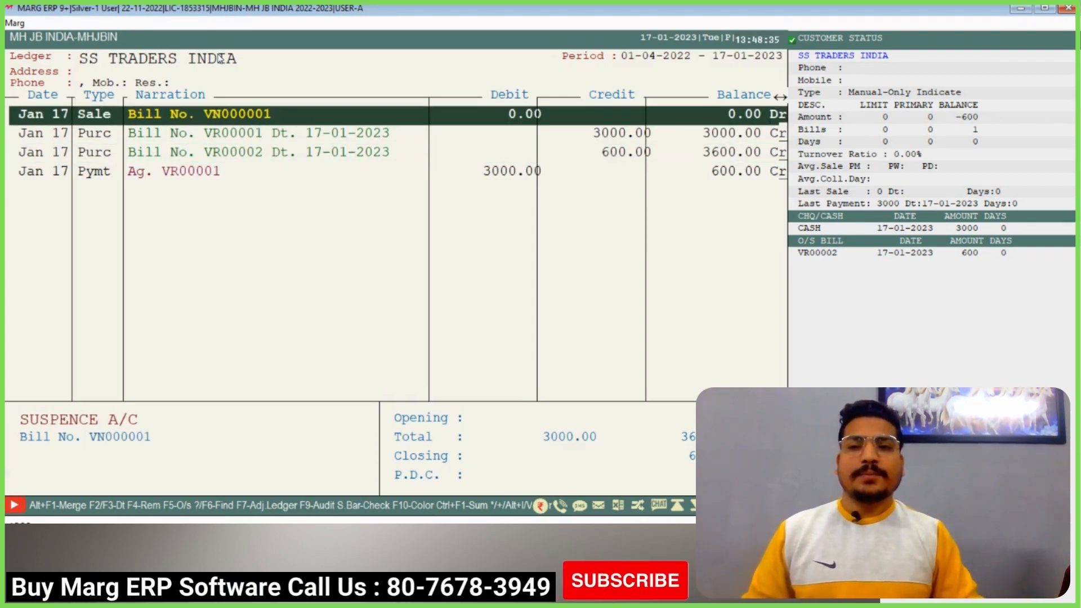
{"action": "key", "text": "Return"}
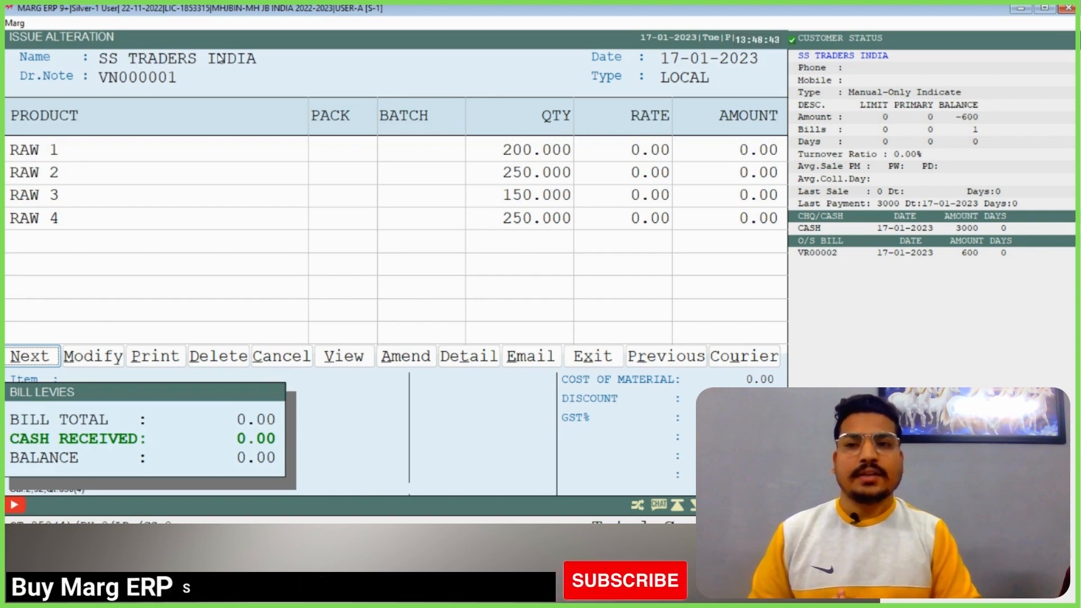
{"action": "key", "text": "Escape"}
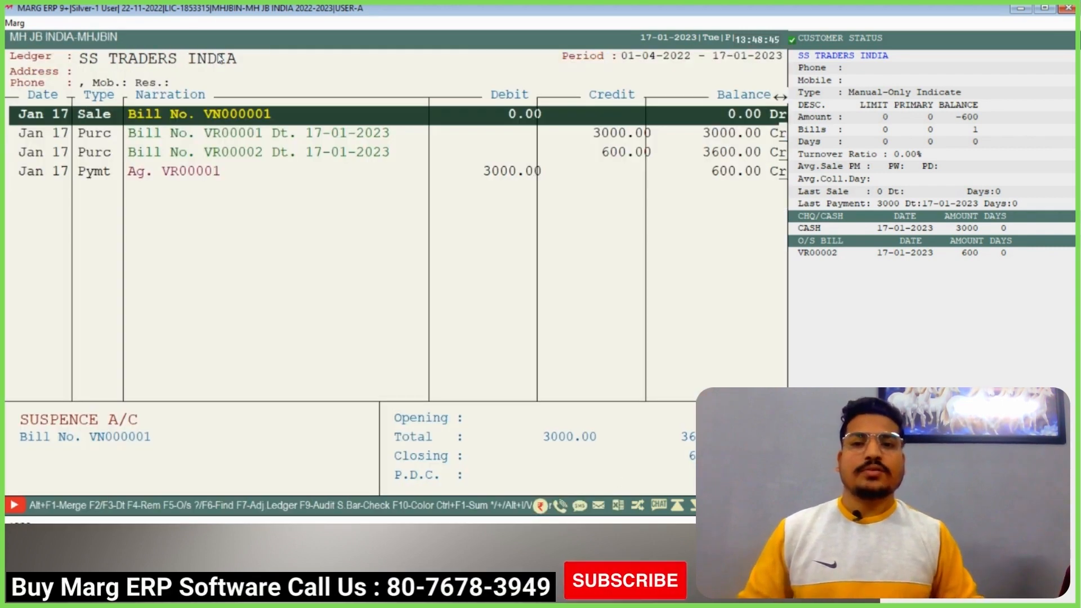
{"action": "key", "text": "Return"}
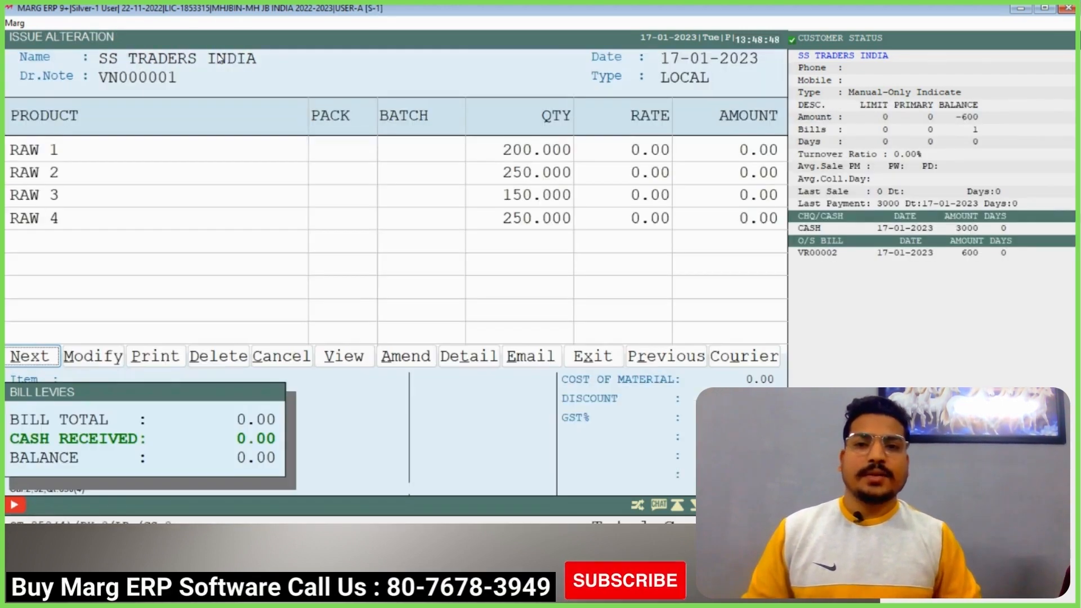
{"action": "key", "text": "Escape"}
{"action": "key", "text": "Return"}
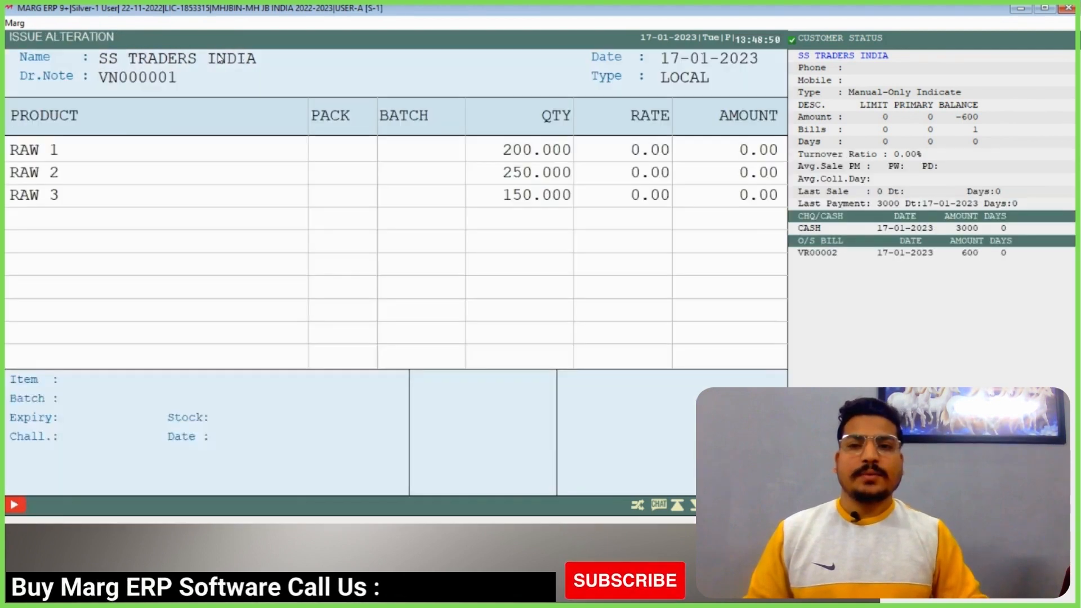
{"action": "key", "text": "Escape"}
- Review receipt entries VR00001 and VR00002 in the ledger, and select the payment made against VR00001
{"action": "key", "text": "Down"}
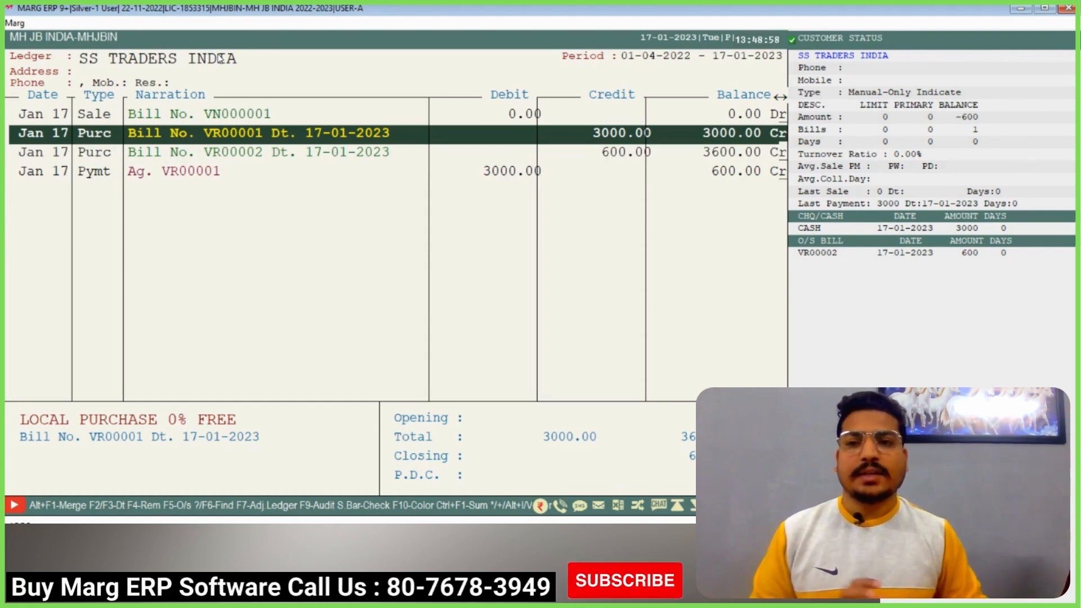
{"action": "key", "text": "Down"}
{"action": "key", "text": "Up"}
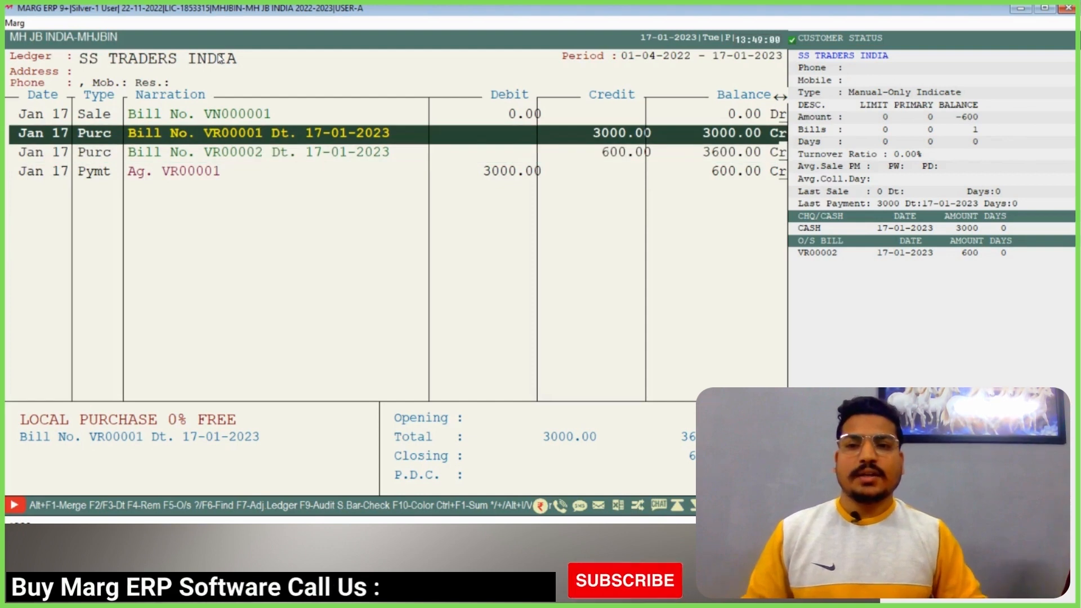
{"action": "key", "text": "Return"}
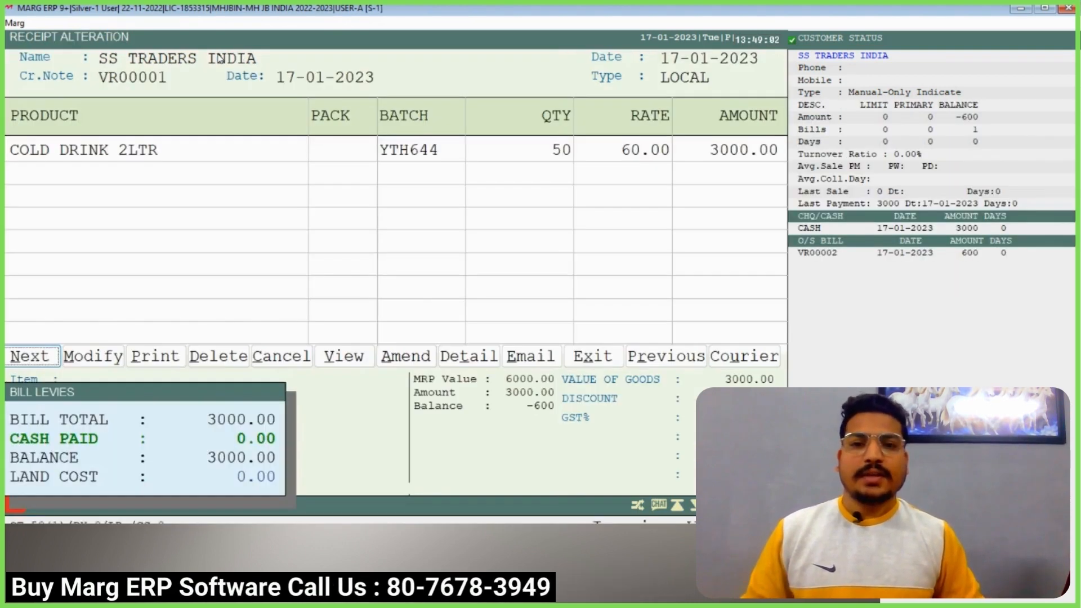
{"action": "key", "text": "Escape"}
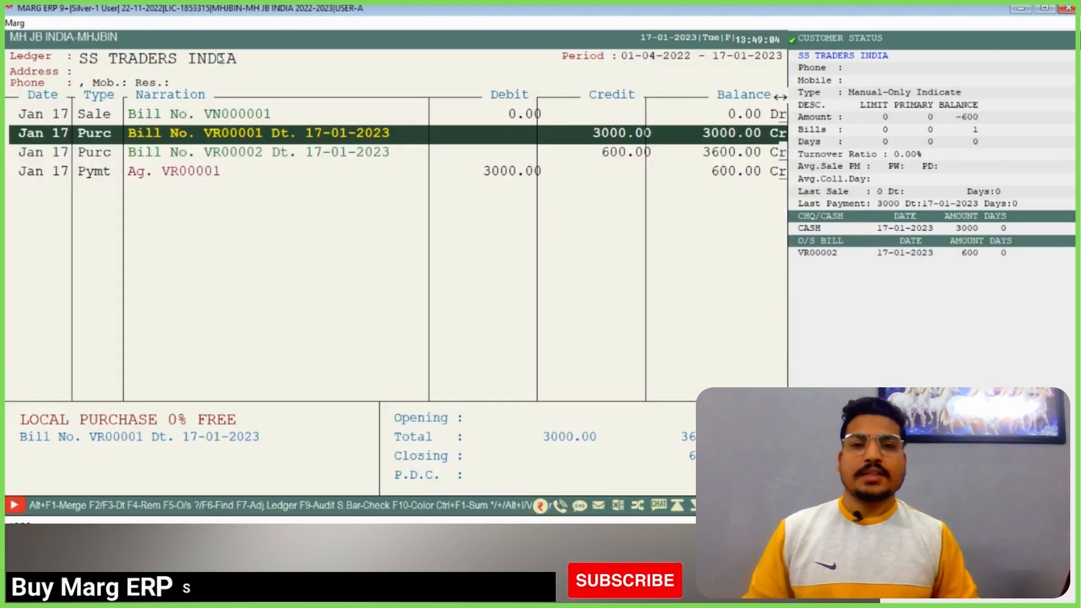
{"action": "key", "text": "Down"}
{"action": "key", "text": "Return"}
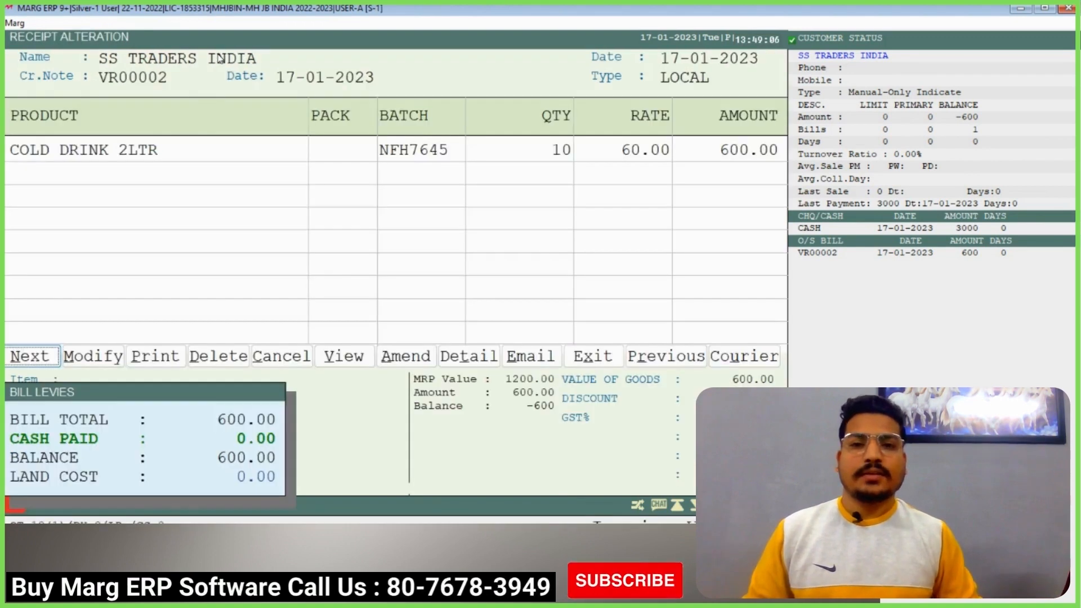
{"action": "key", "text": "Escape"}
{"action": "key", "text": "Up"}
{"action": "key", "text": "Down"}
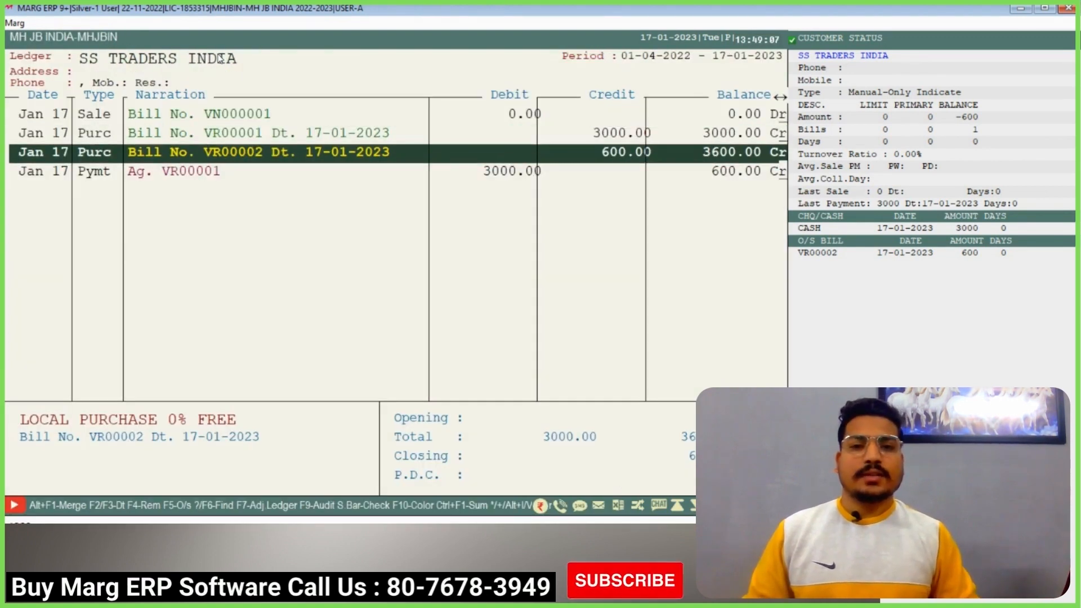
{"action": "key", "text": "Down"}
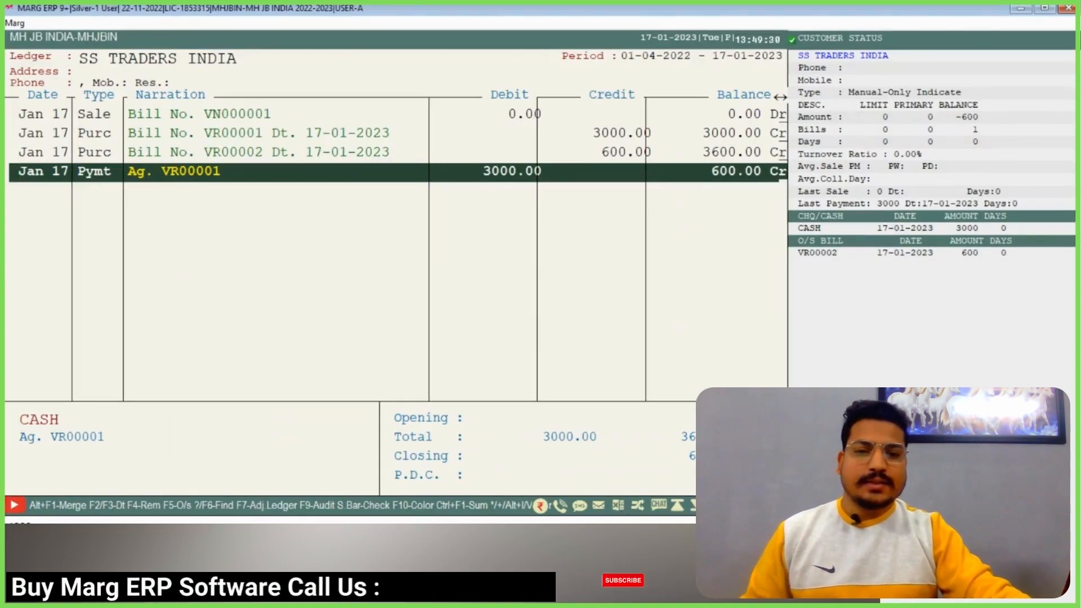
- Return to the ledger accounts list, browse the neighbouring accounts and reopen the SS TRADERS INDIA ledger for 01-04-2022 to 17-01-2023
{"action": "key", "text": "Escape"}
{"action": "key", "text": "Down"}
{"action": "key", "text": "Down"}
{"action": "key", "text": "Down"}
{"action": "key", "text": "Down"}
{"action": "key", "text": "Down"}
{"action": "key", "text": "Down"}
{"action": "key", "text": "Down"}
{"action": "key", "text": "Down"}
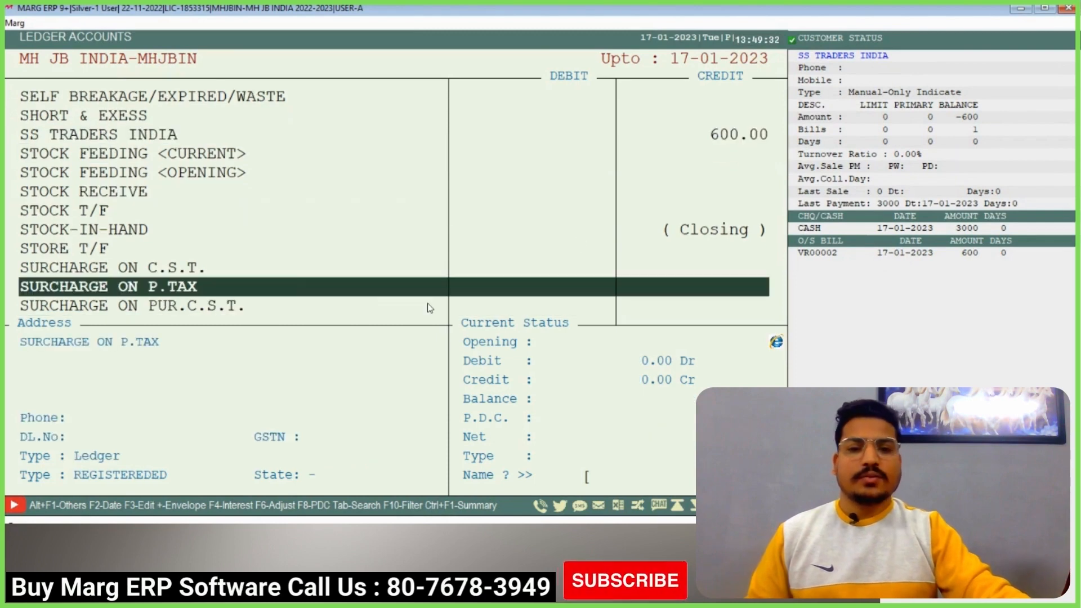
{"action": "key", "text": "Up"}
{"action": "key", "text": "Up"}
{"action": "key", "text": "Up"}
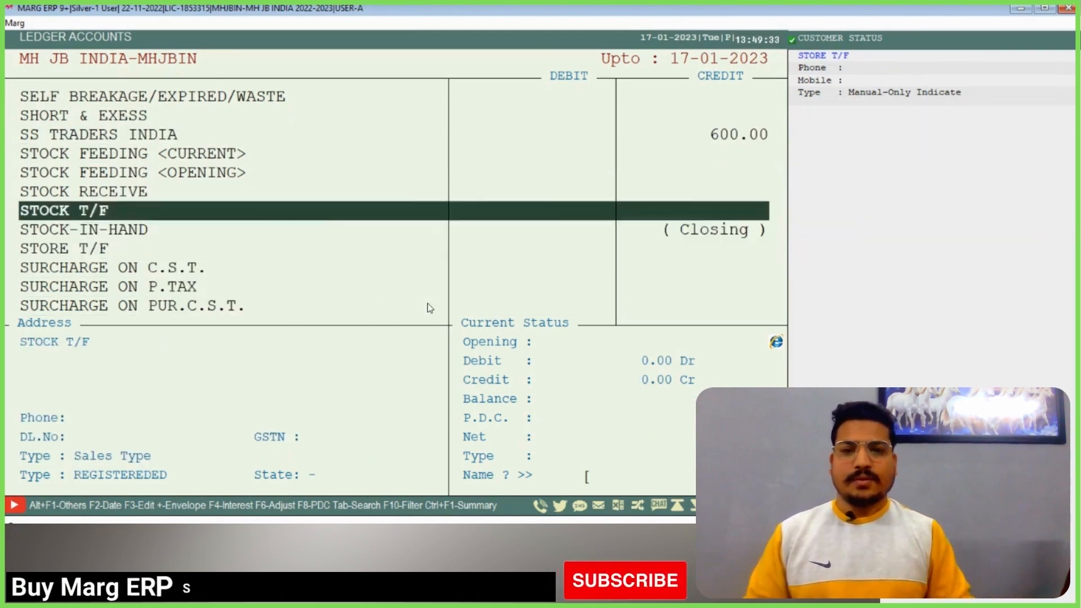
{"action": "key", "text": "Up"}
{"action": "key", "text": "Up"}
{"action": "key", "text": "Up"}
{"action": "key", "text": "Up"}
{"action": "key", "text": "Return"}
{"action": "key", "text": "Return"}
{"action": "key", "text": "Return"}
{"action": "key", "text": "Return"}
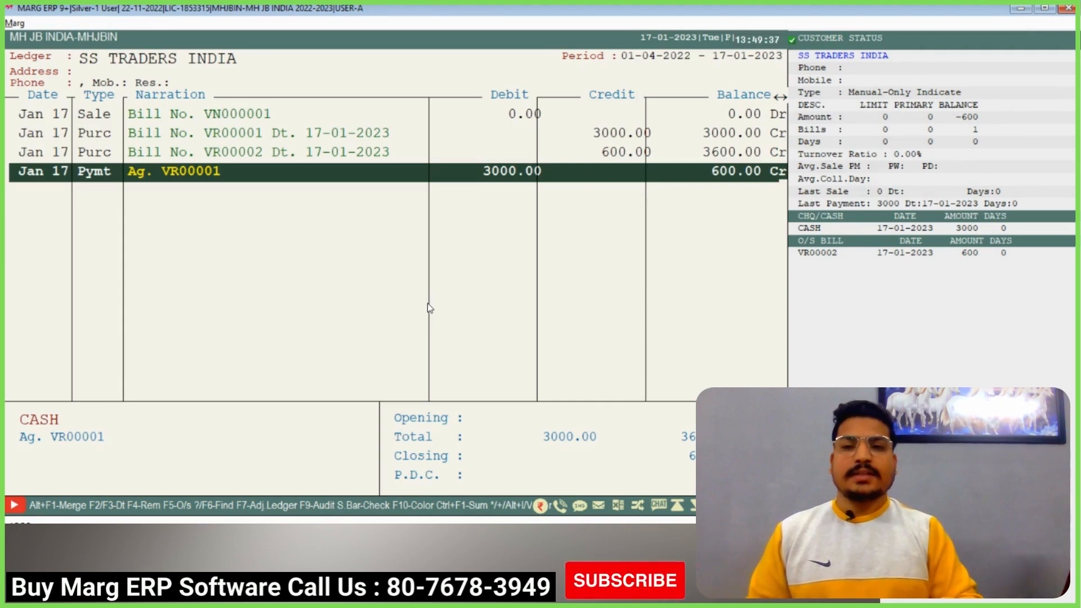
- Output the SS TRADERS INDIA ledger as a PDF in Full Page Ledger format and return to the main screen
{"action": "key", "text": "alt+p"}
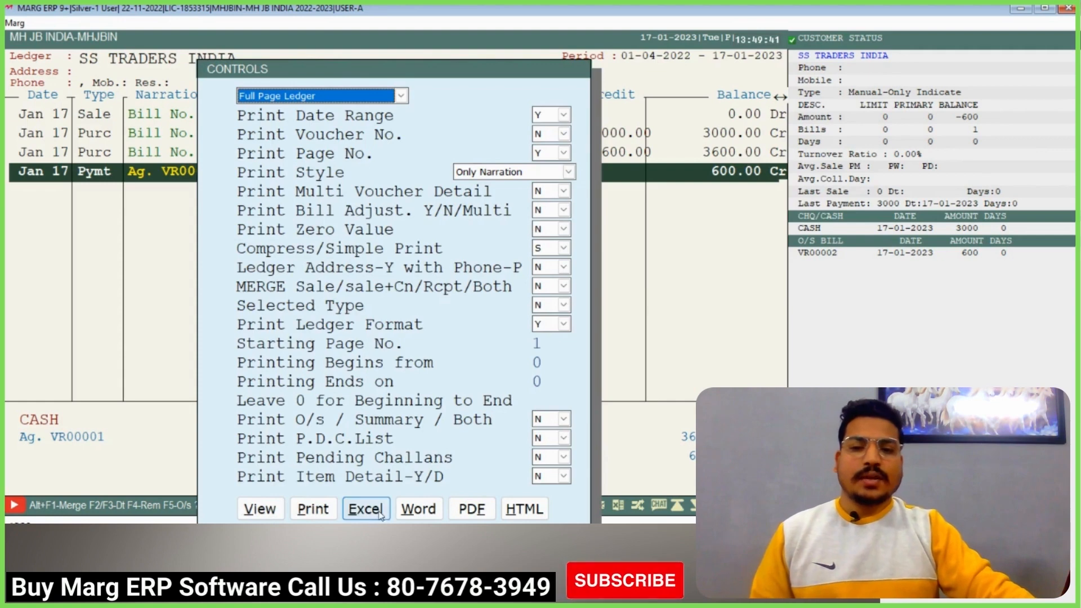
{"action": "left_click", "coordinate": [473, 510]}
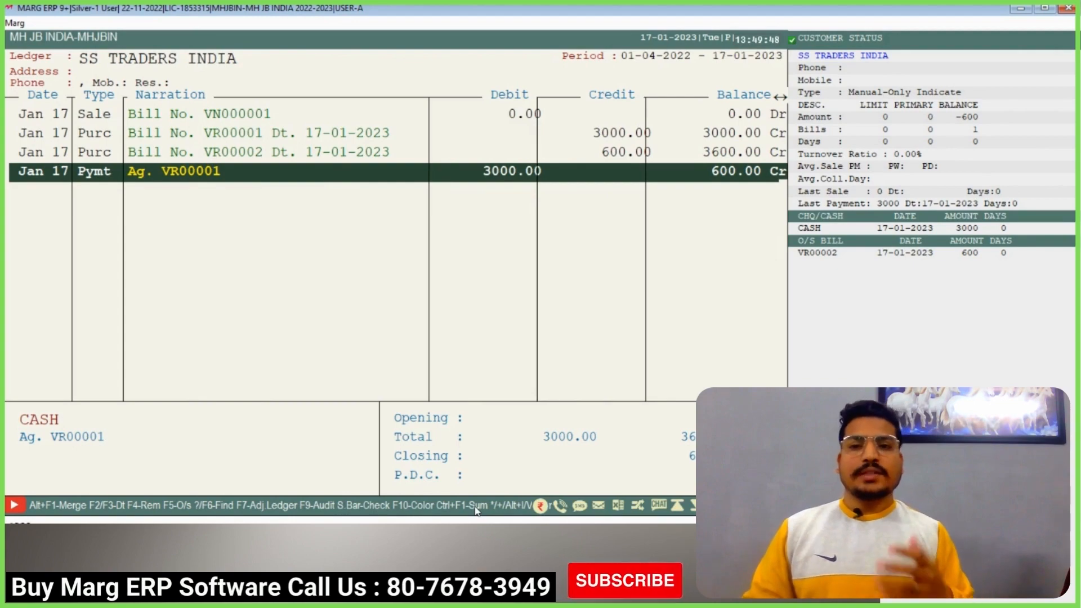
{"action": "key", "text": "Escape"}
{"action": "key", "text": "Escape"}
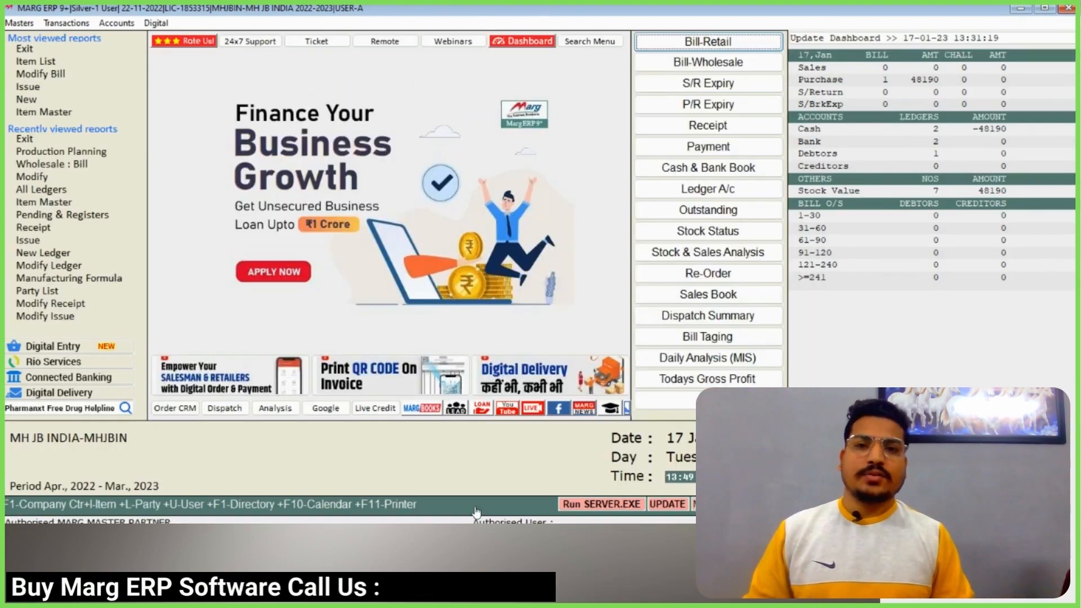